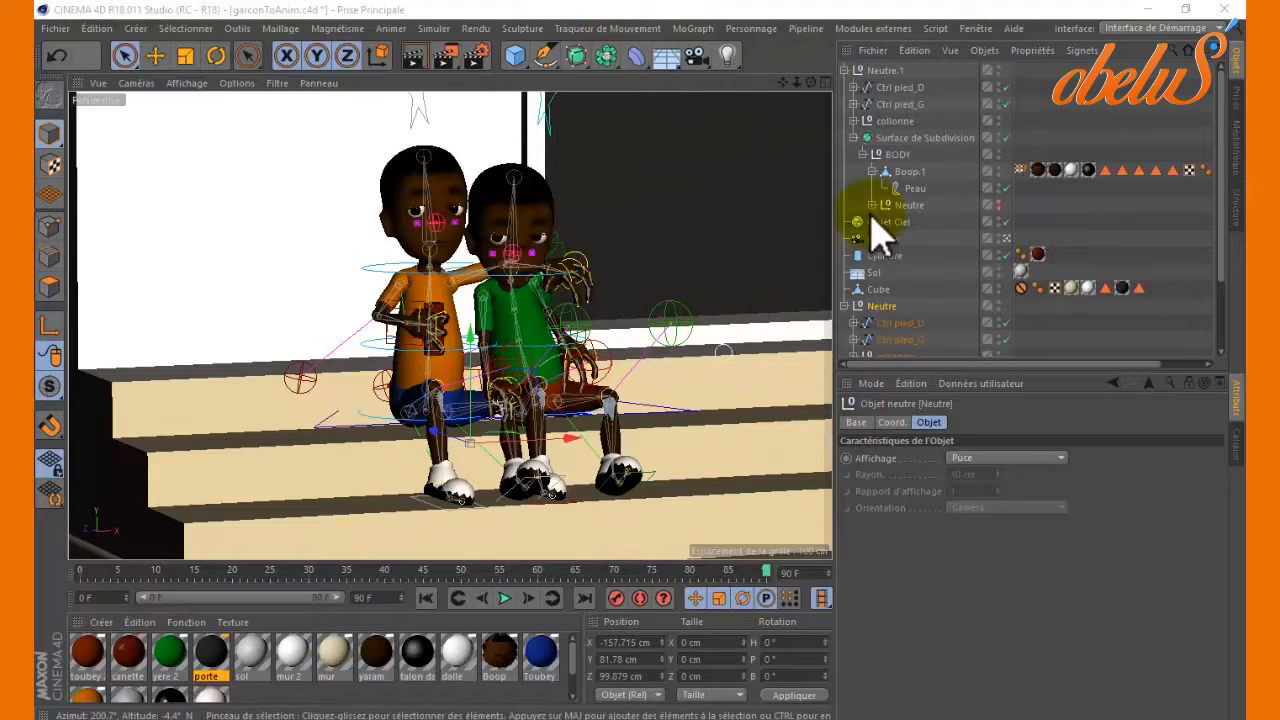
Select the left foot control, sky, cylinder and character null in turn to examine their attributes.
click(215, 355)
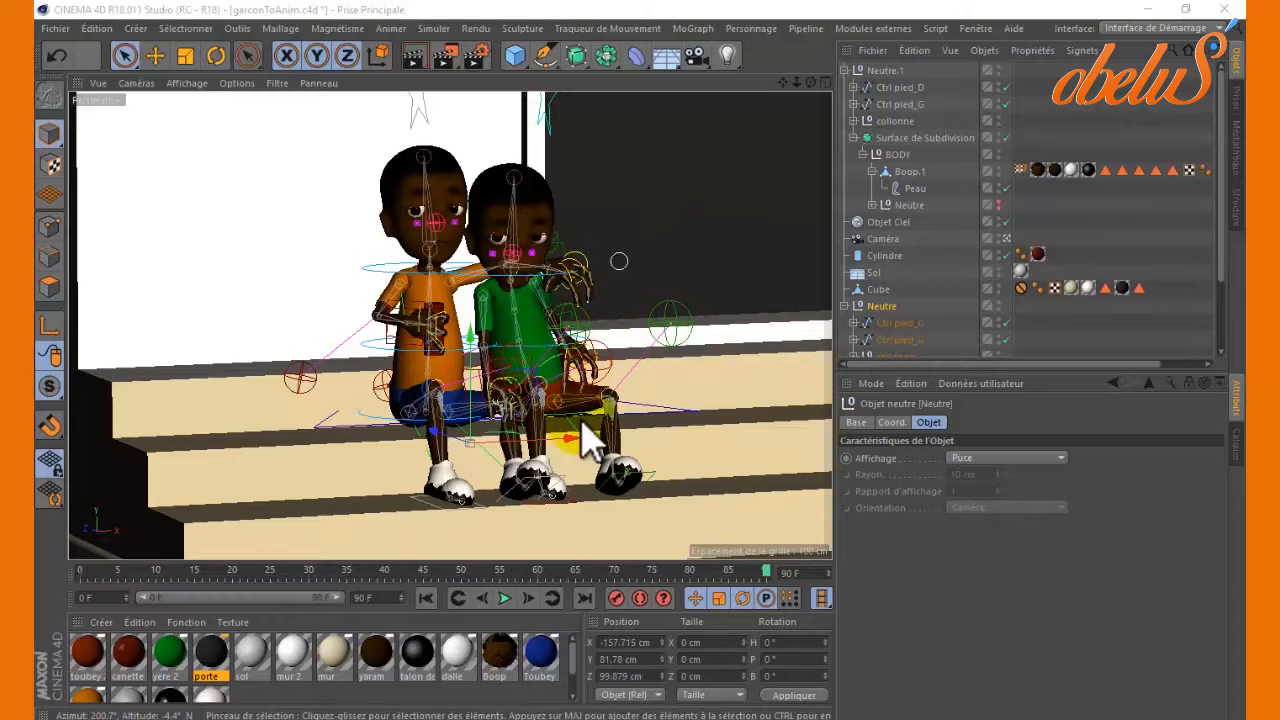
click(680, 430)
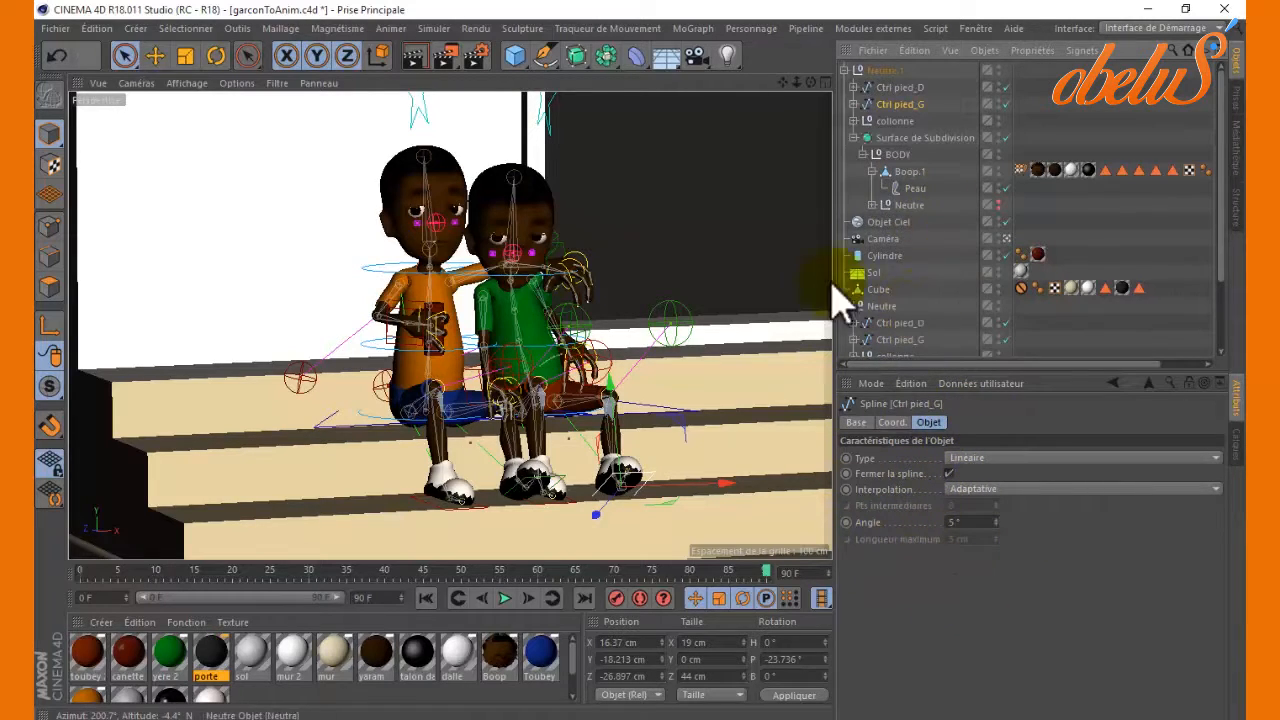
click(888, 222)
click(885, 258)
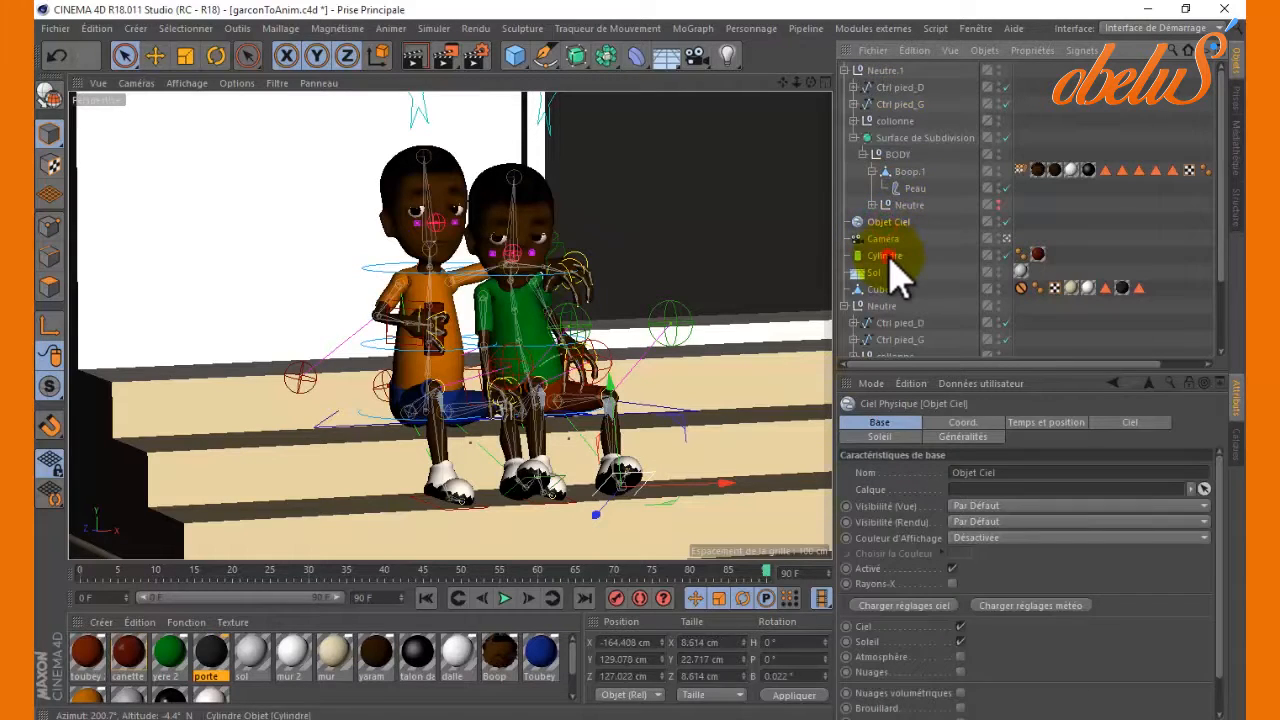
click(882, 306)
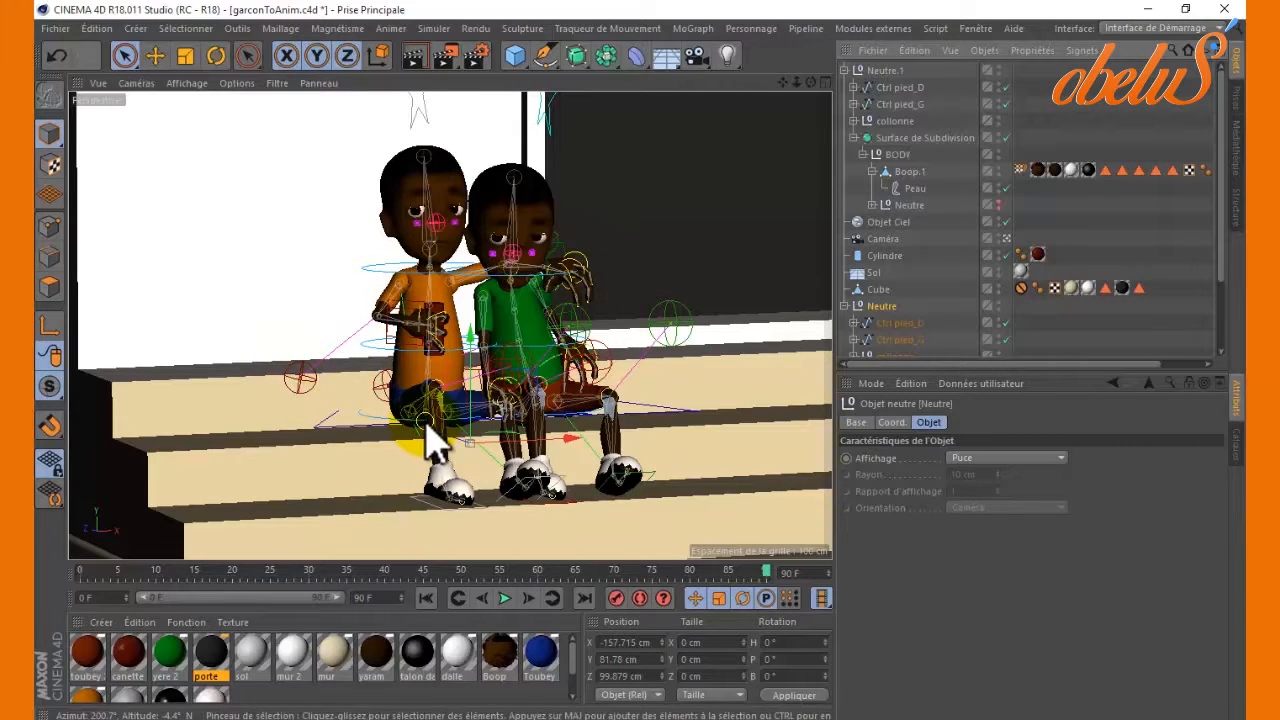
click(620, 470)
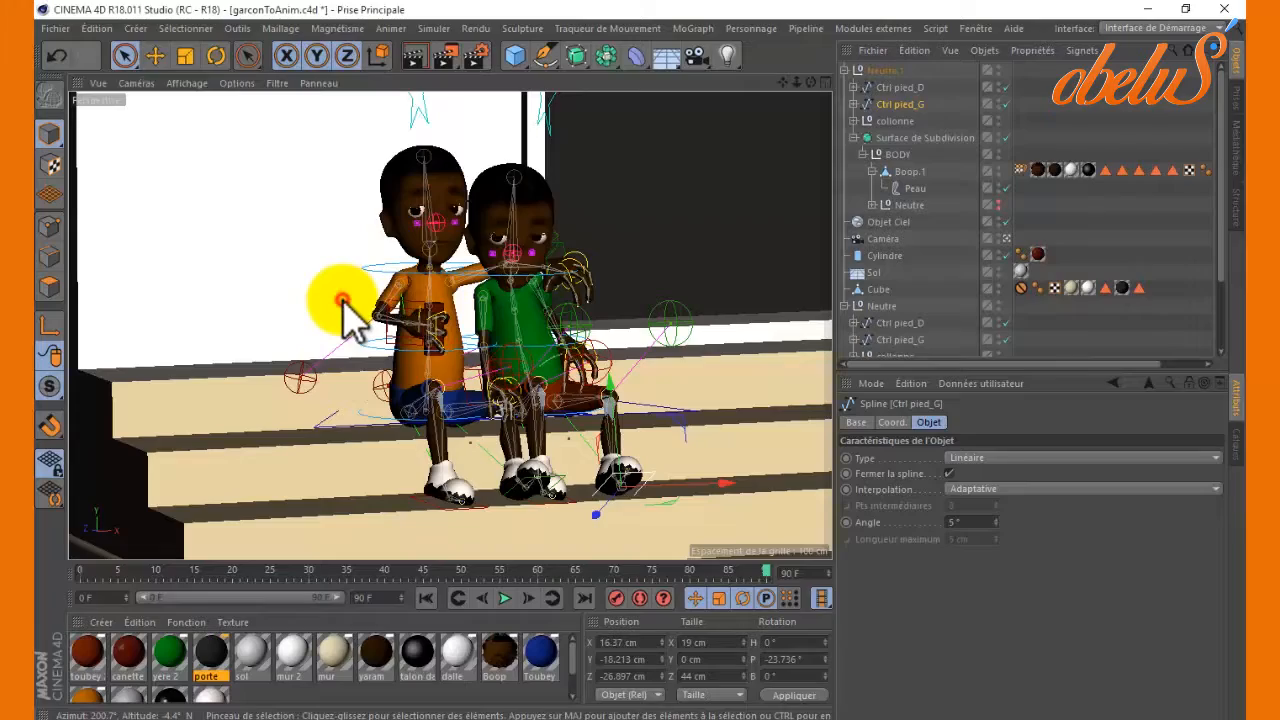
Examine the two seated characters by orbiting, panning and zooming the perspective view.
alt+drag(349, 314, 281, 328)
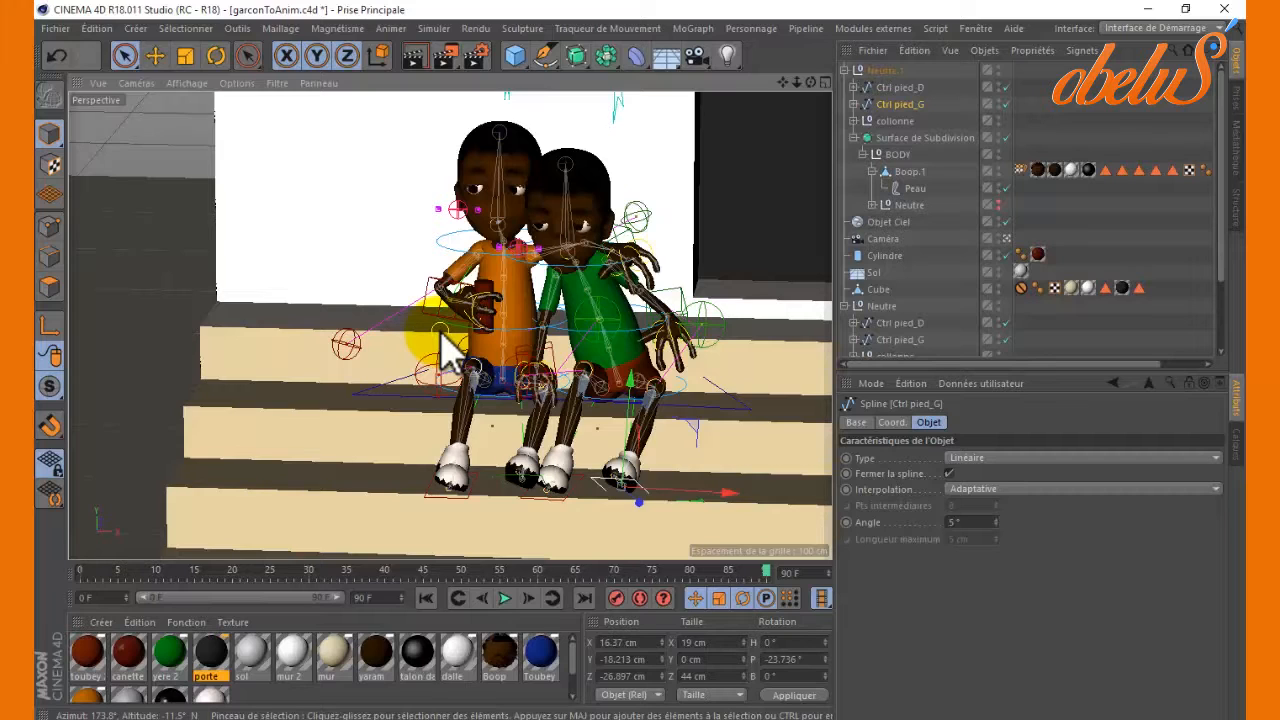
mouse_move(615, 360)
alt+middle_down()
mouse_move(660, 340)
mouse_move(610, 360)
mouse_move(460, 340)
mouse_move(245, 345)
mouse_move(370, 355)
mouse_move(520, 330)
mouse_move(615, 360)
mouse_move(503, 360)
mouse_move(471, 329)
mouse_move(490, 245)
mouse_move(471, 471)
mouse_move(457, 300)
mouse_move(490, 250)
mouse_move(605, 378)
alt+middle_up()
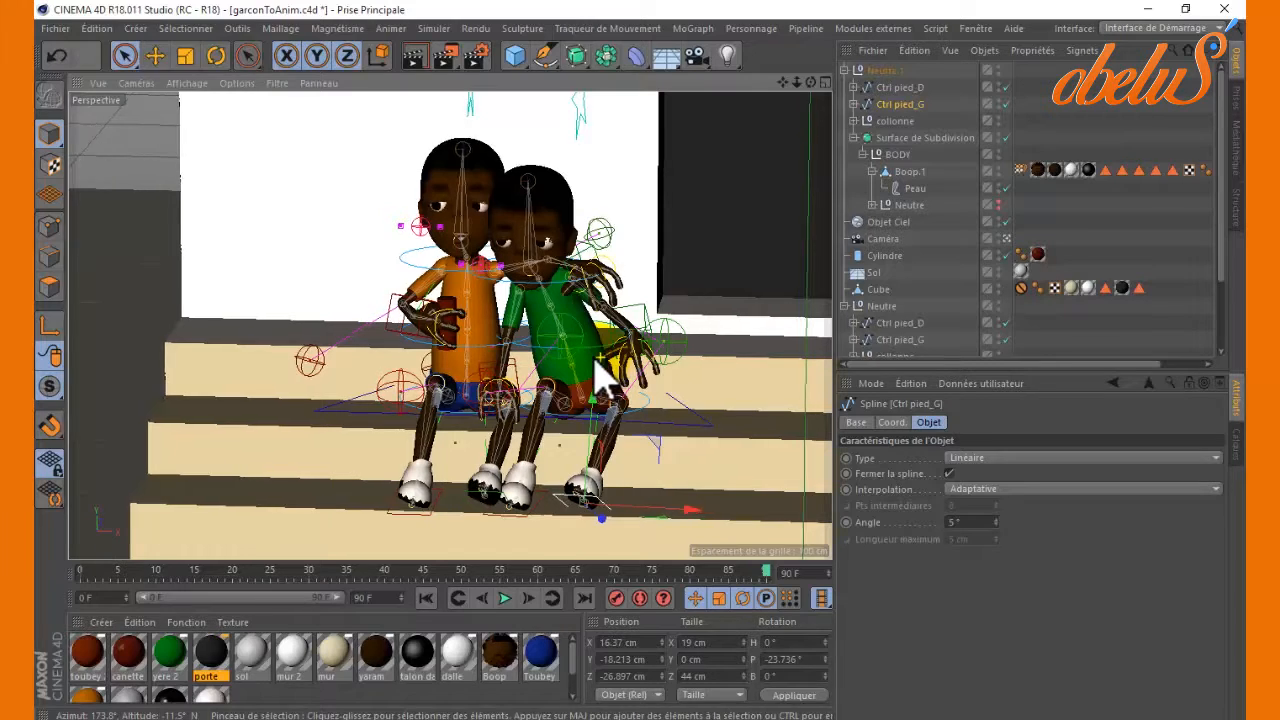
alt+drag(565, 380, 625, 392)
alt+right_drag(621, 375, 214, 429)
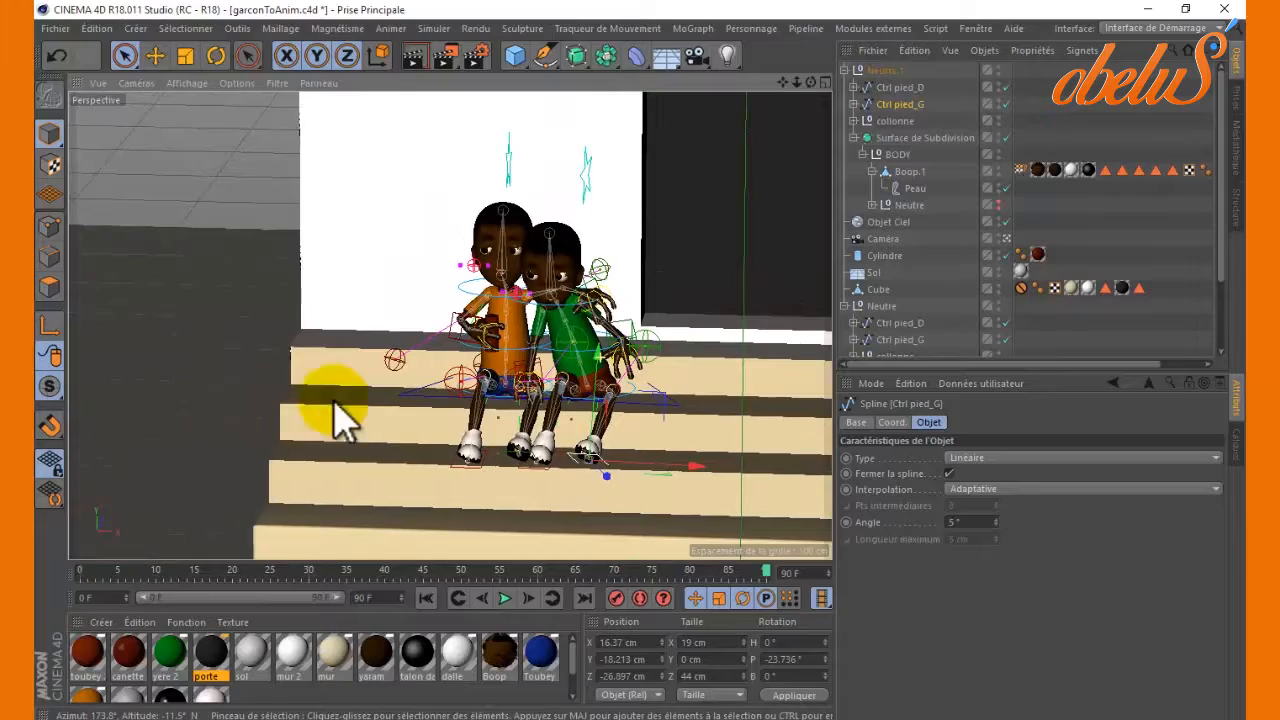
alt+right_drag(337, 414, 655, 430)
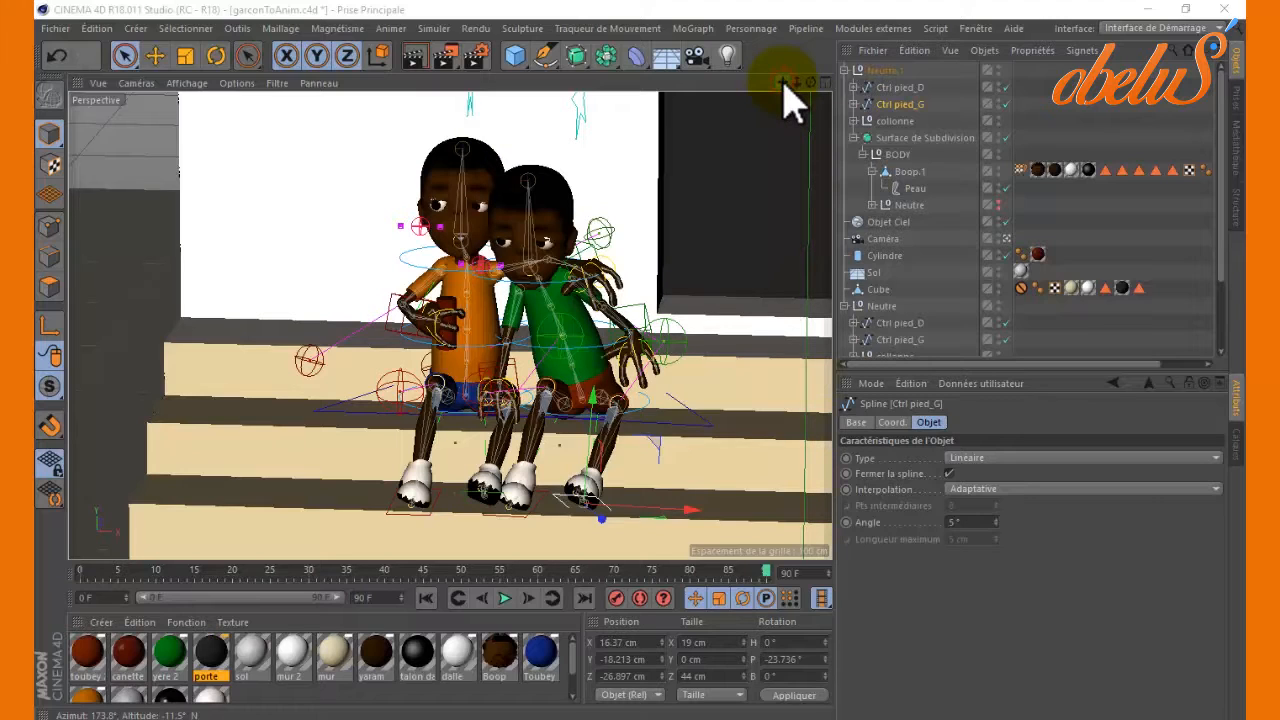
drag(783, 82, 650, 386)
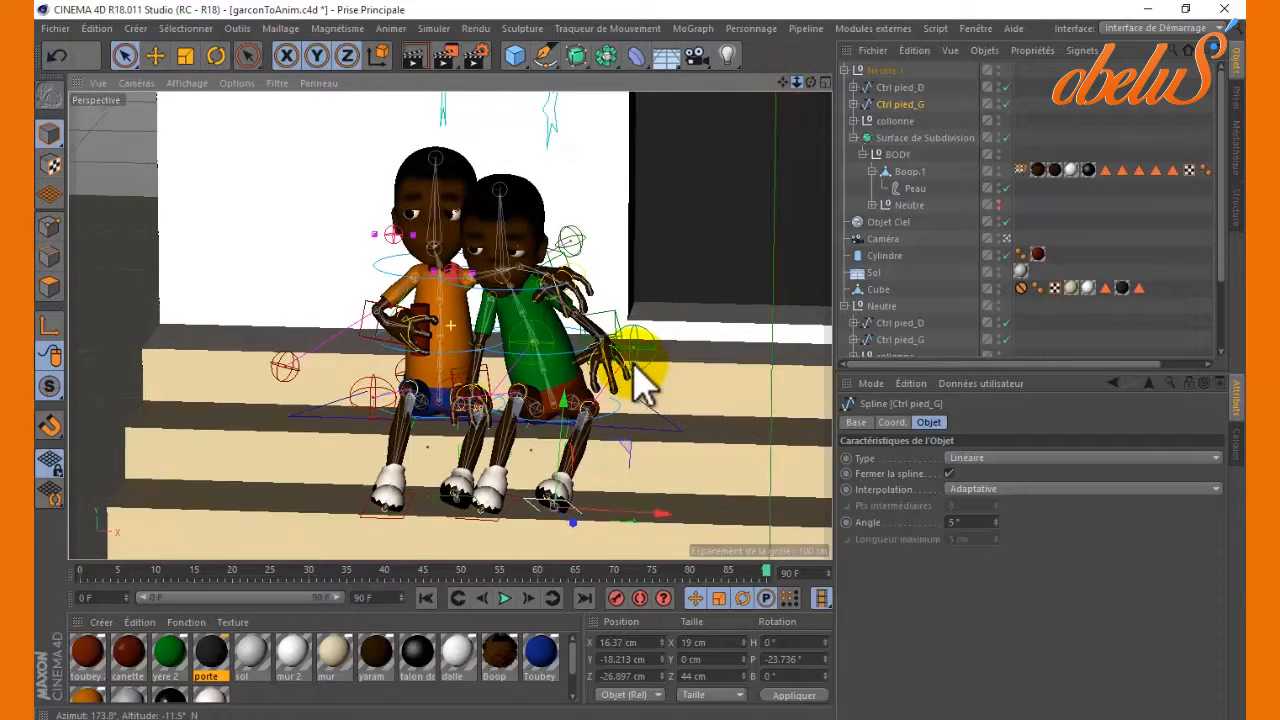
drag(602, 382, 648, 382)
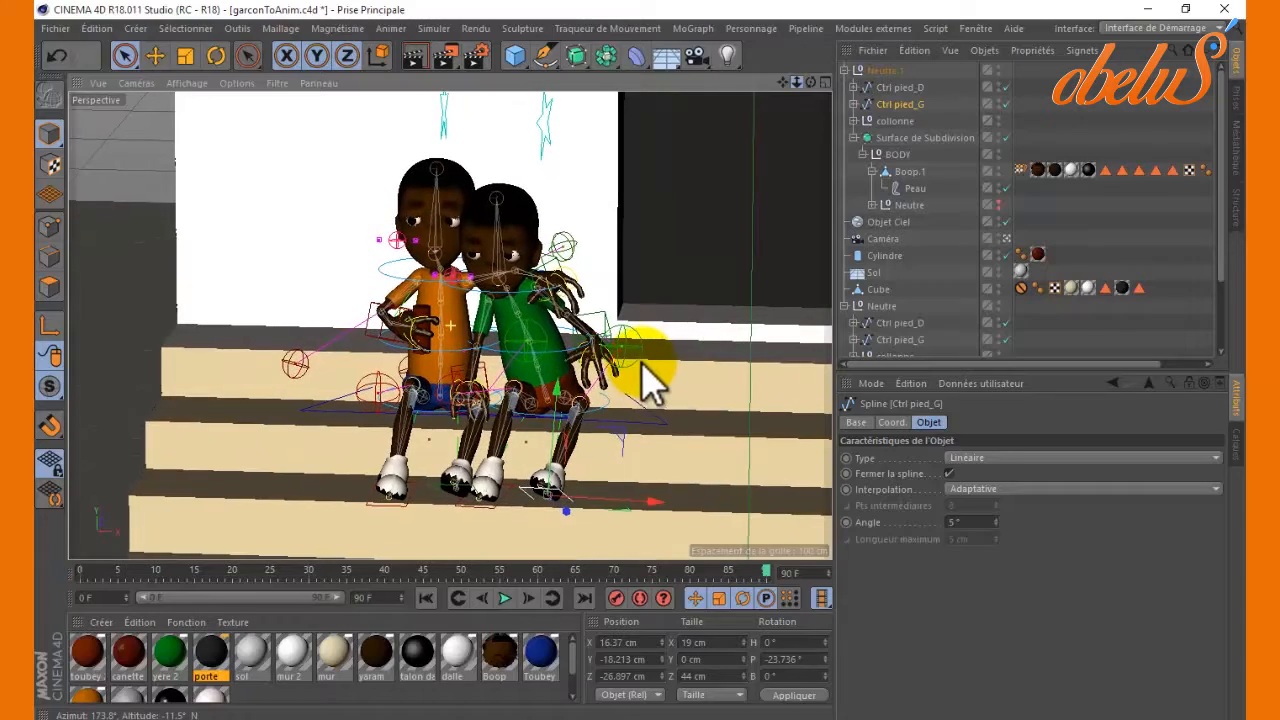
drag(818, 100, 650, 382)
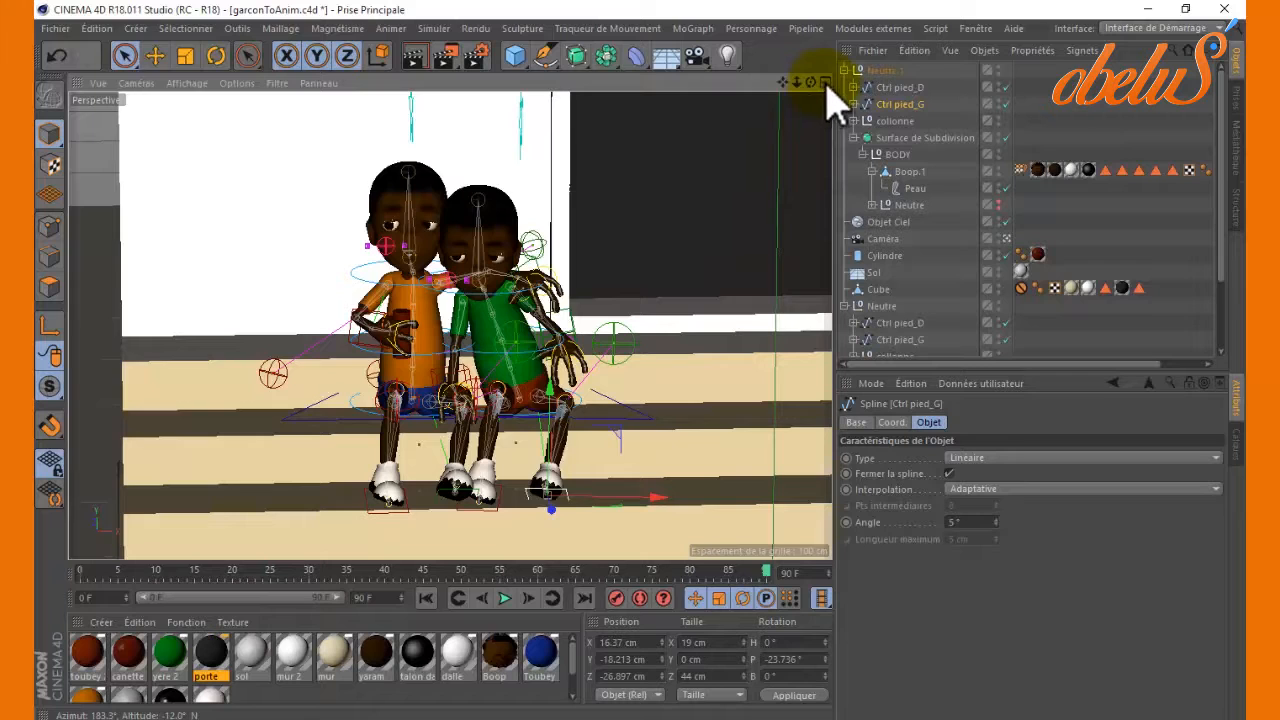
Examine the scene in the four-view layout, enlarging the top and front views, and return to the full perspective view.
middle_click(655, 372)
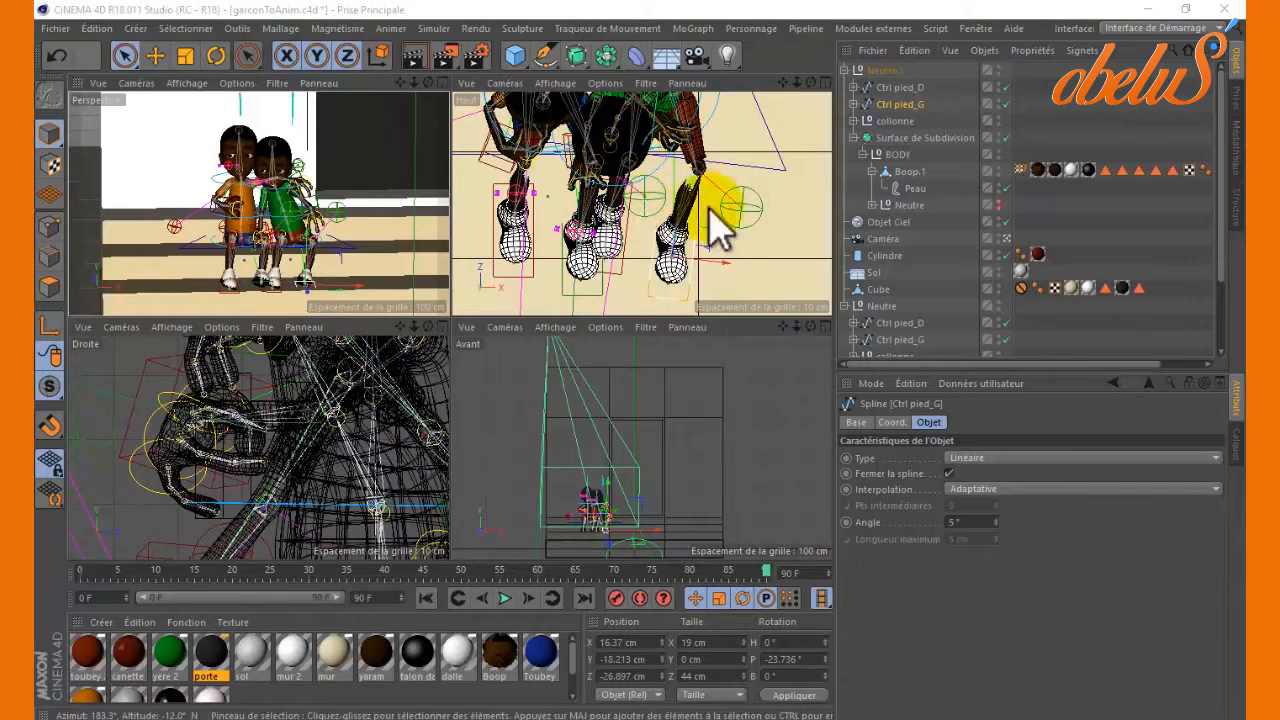
click(824, 83)
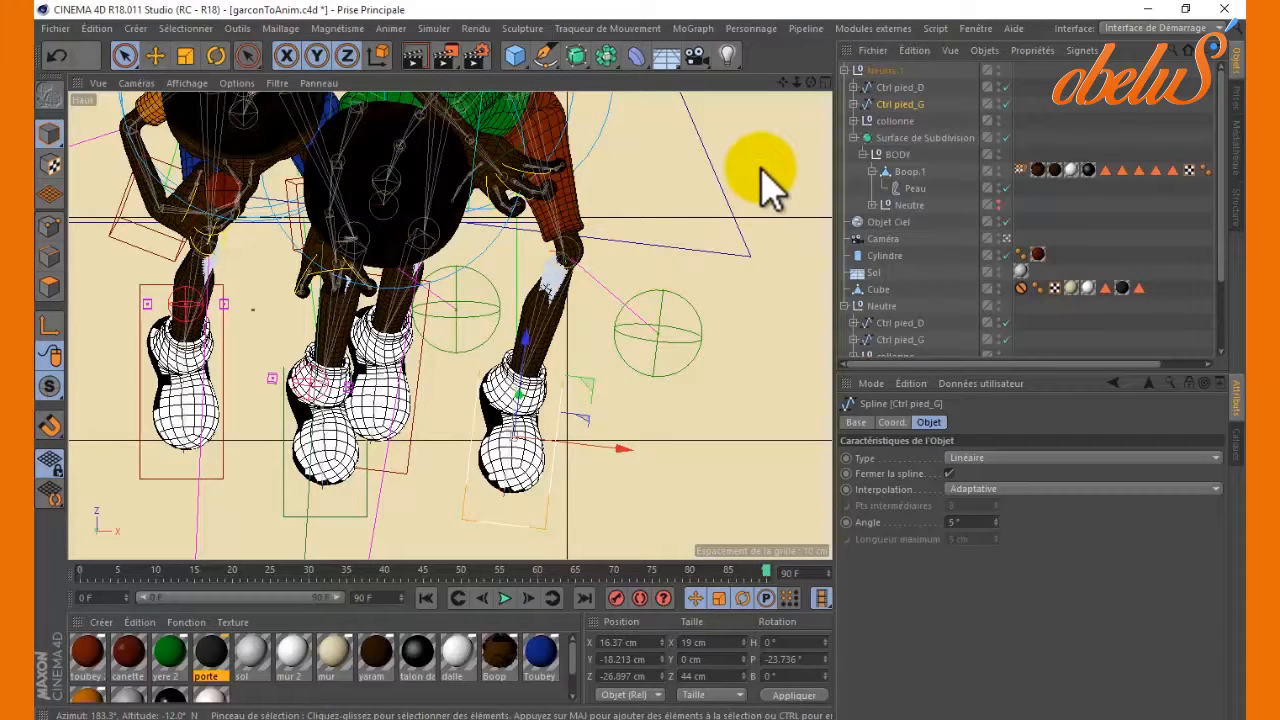
click(824, 83)
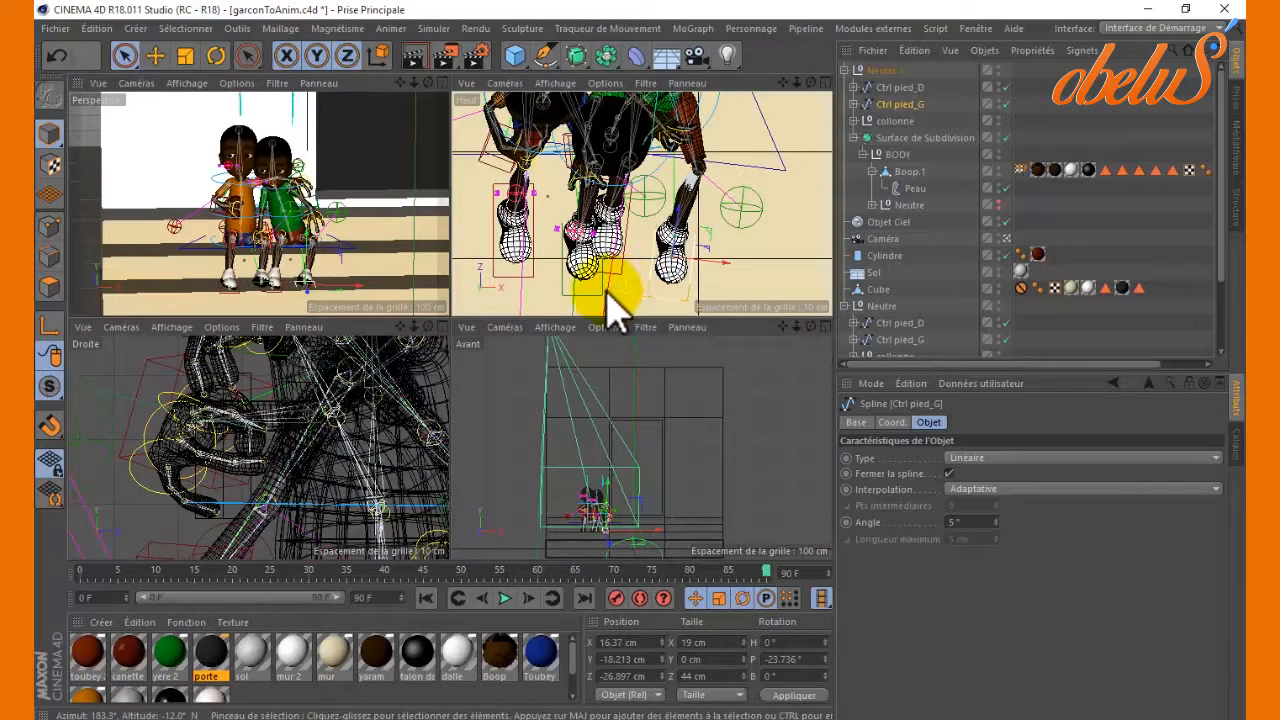
click(824, 328)
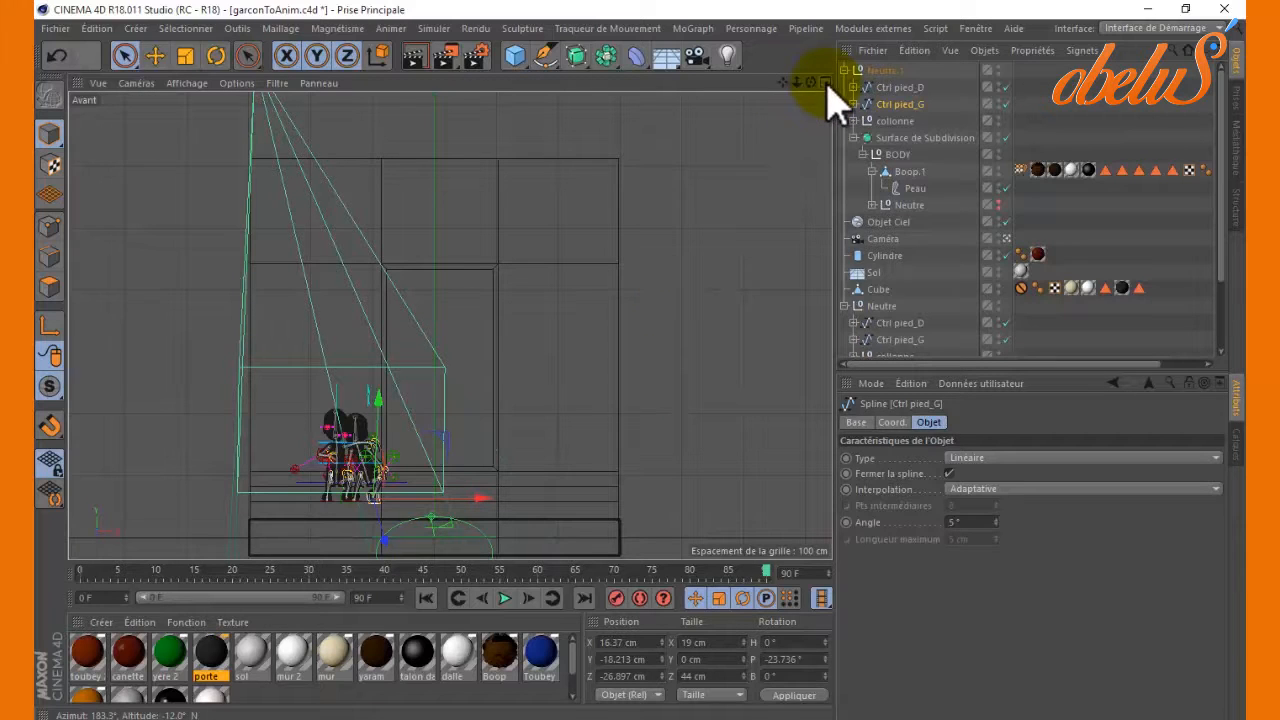
middle_click(530, 335)
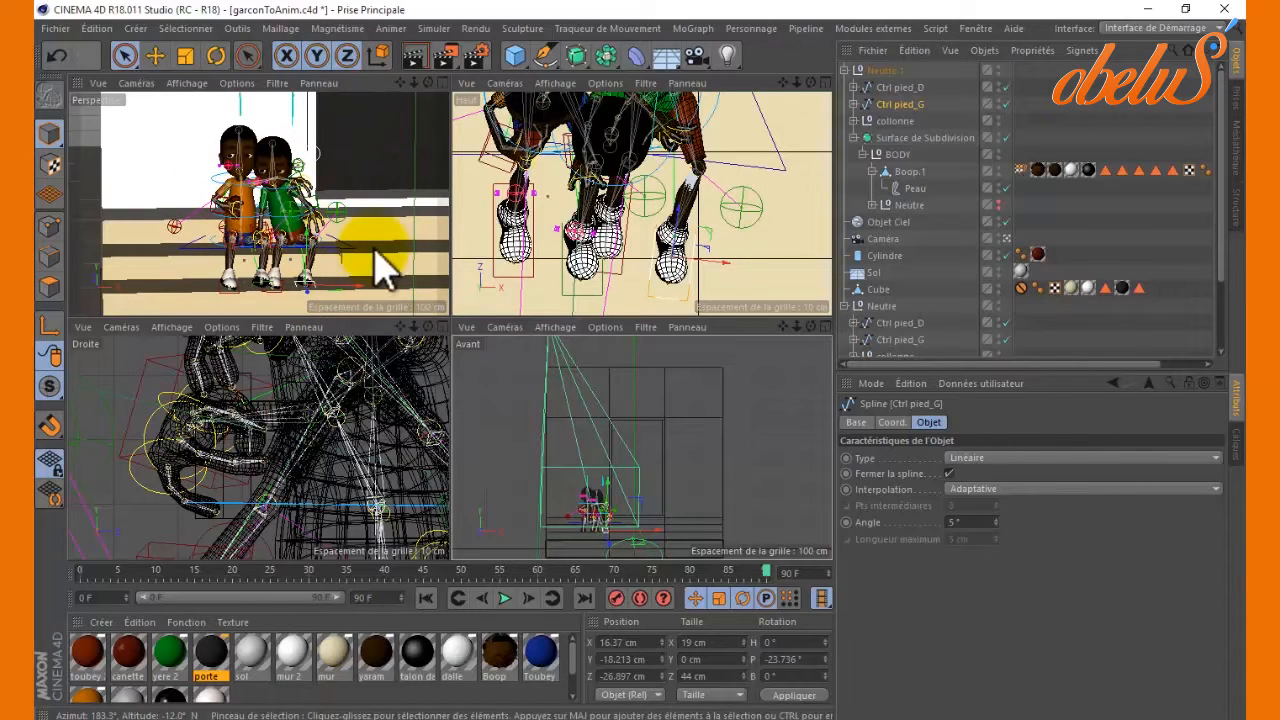
middle_click(366, 194)
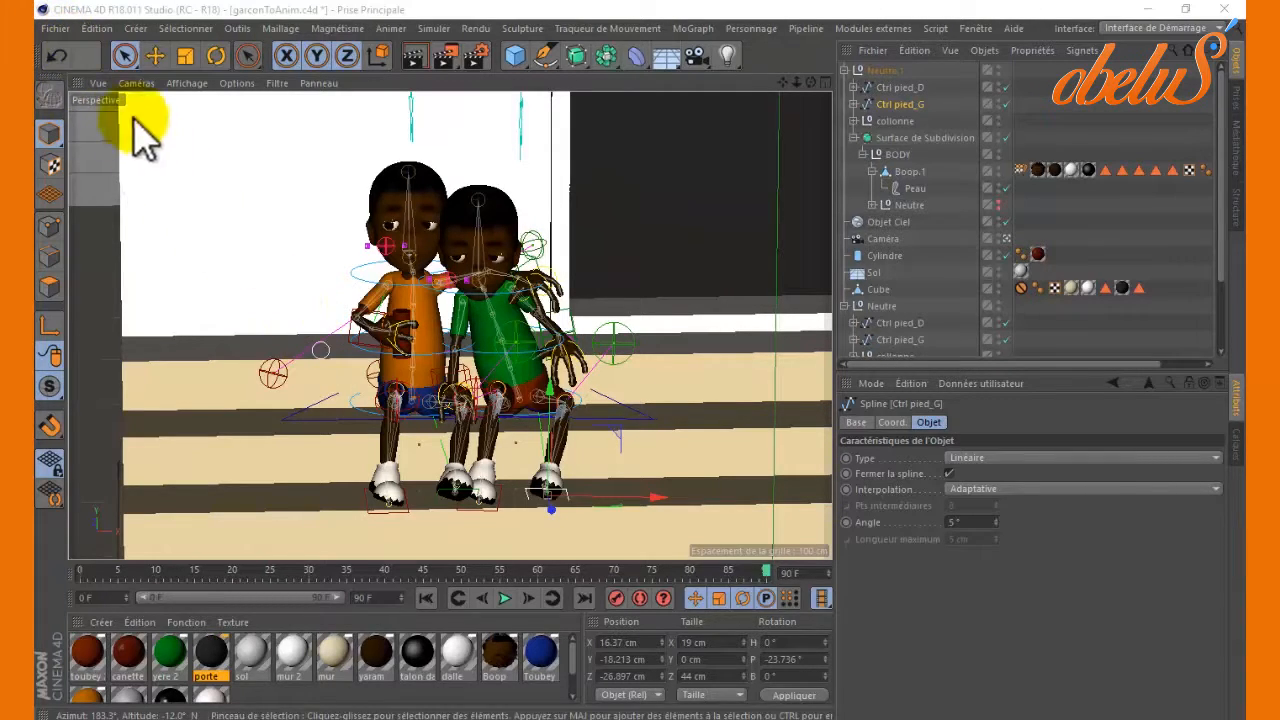
Close the garconToAnim.c4d project without saving its changes.
click(60, 32)
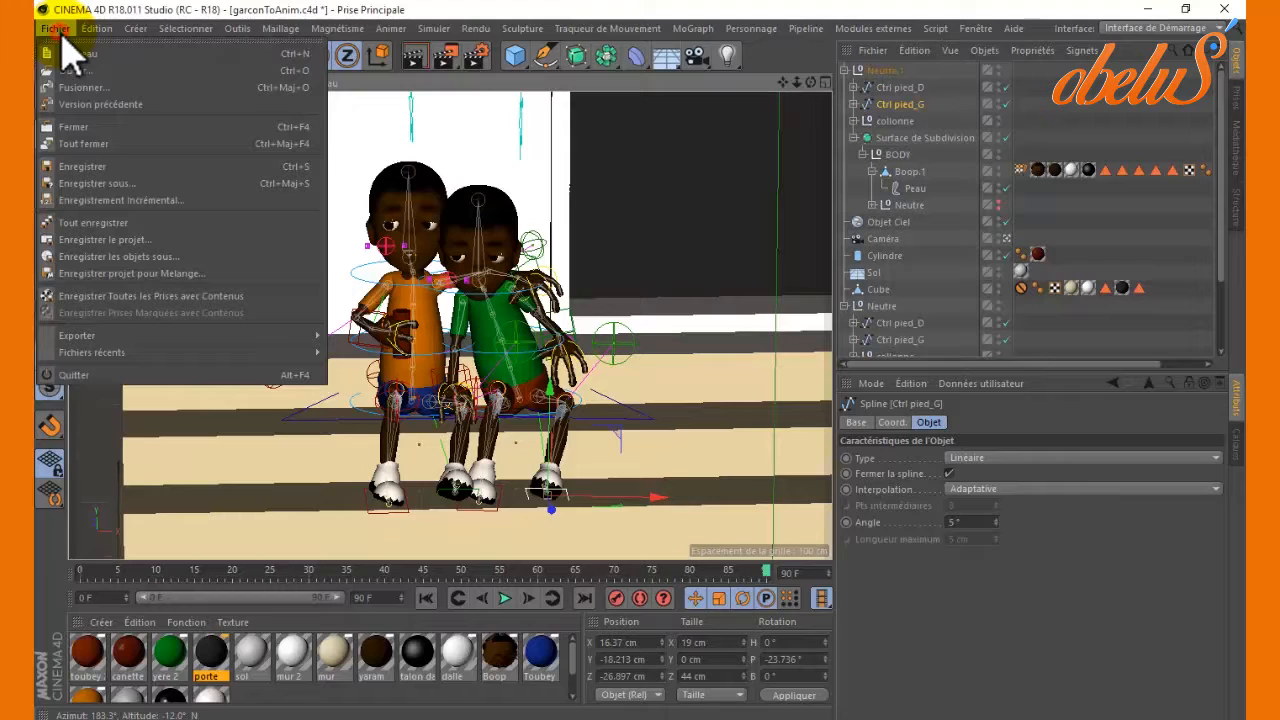
click(85, 128)
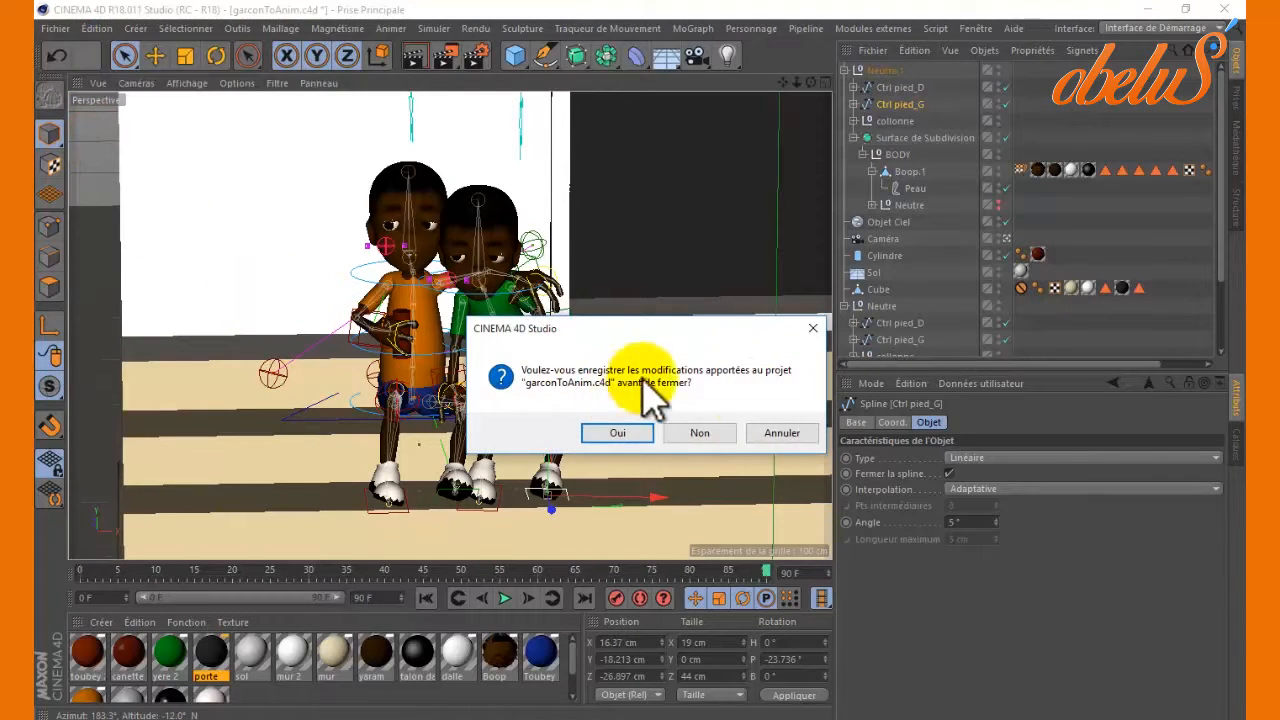
click(700, 432)
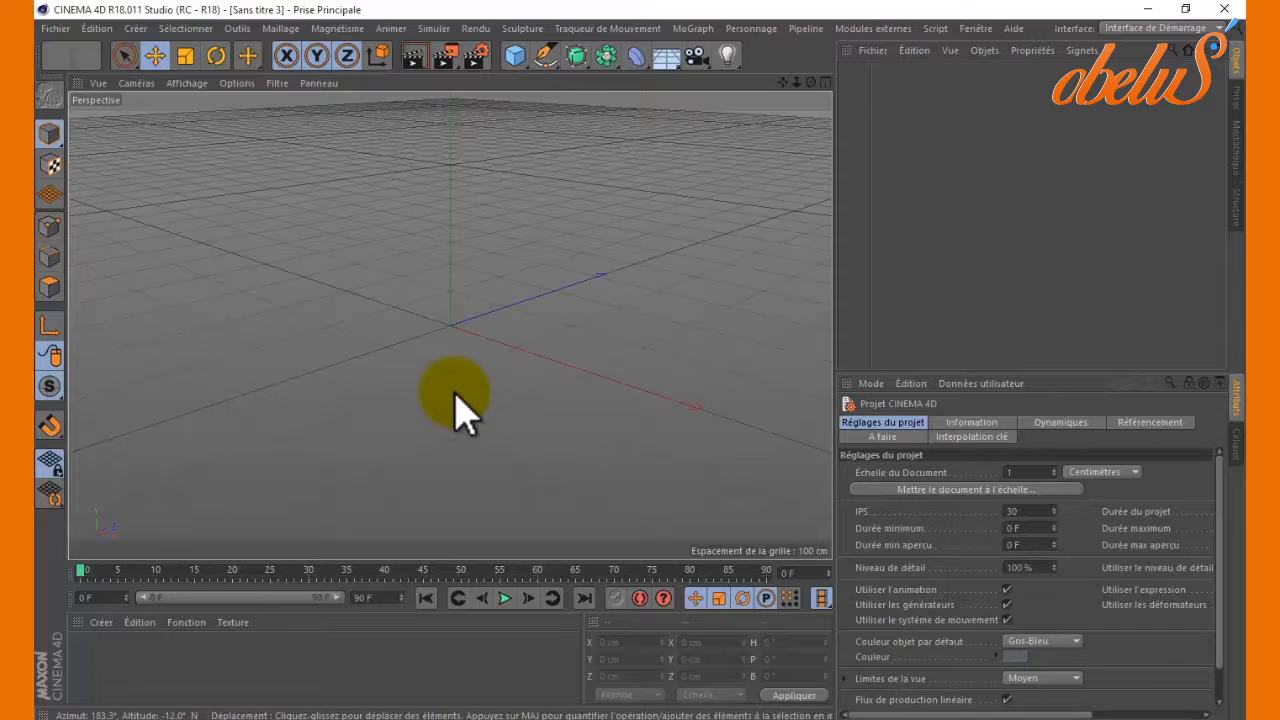
Add a torus primitive to the empty scene and view it from another angle.
click(135, 28)
mouse_move(150, 56)
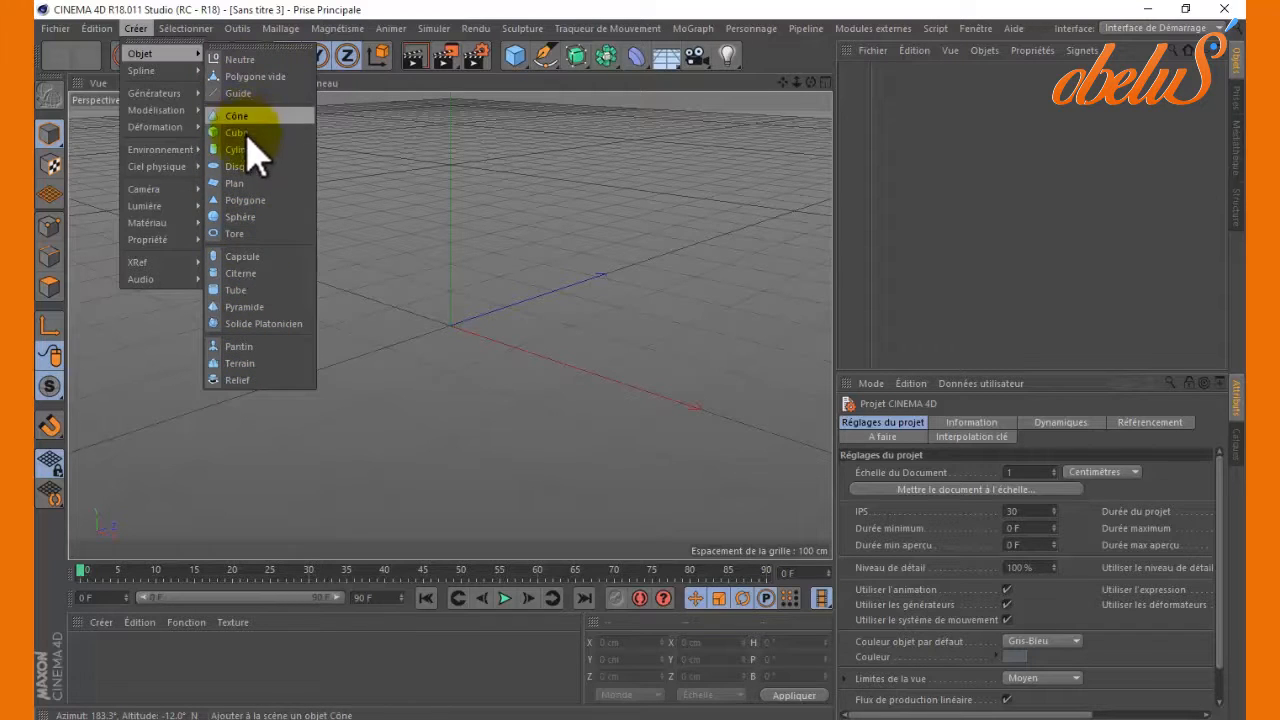
click(234, 233)
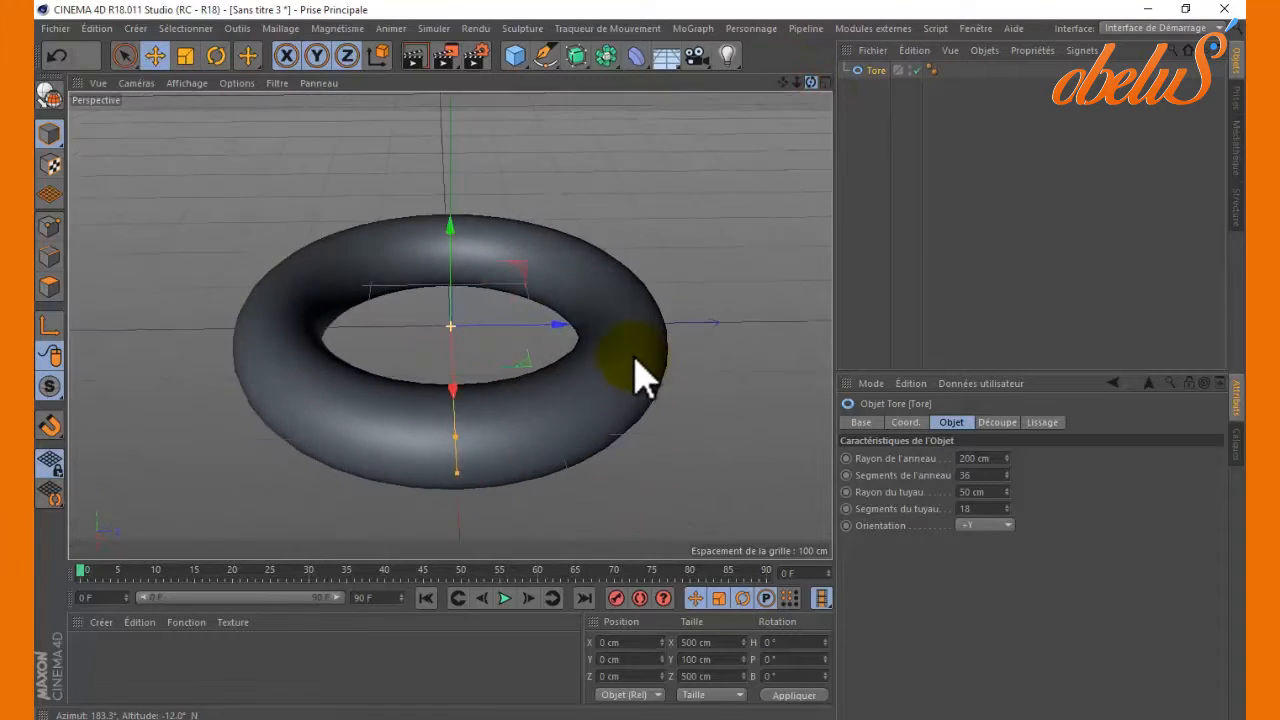
mouse_move(640, 378)
alt+mouse_down()
mouse_move(652, 382)
mouse_move(644, 360)
alt+mouse_up()
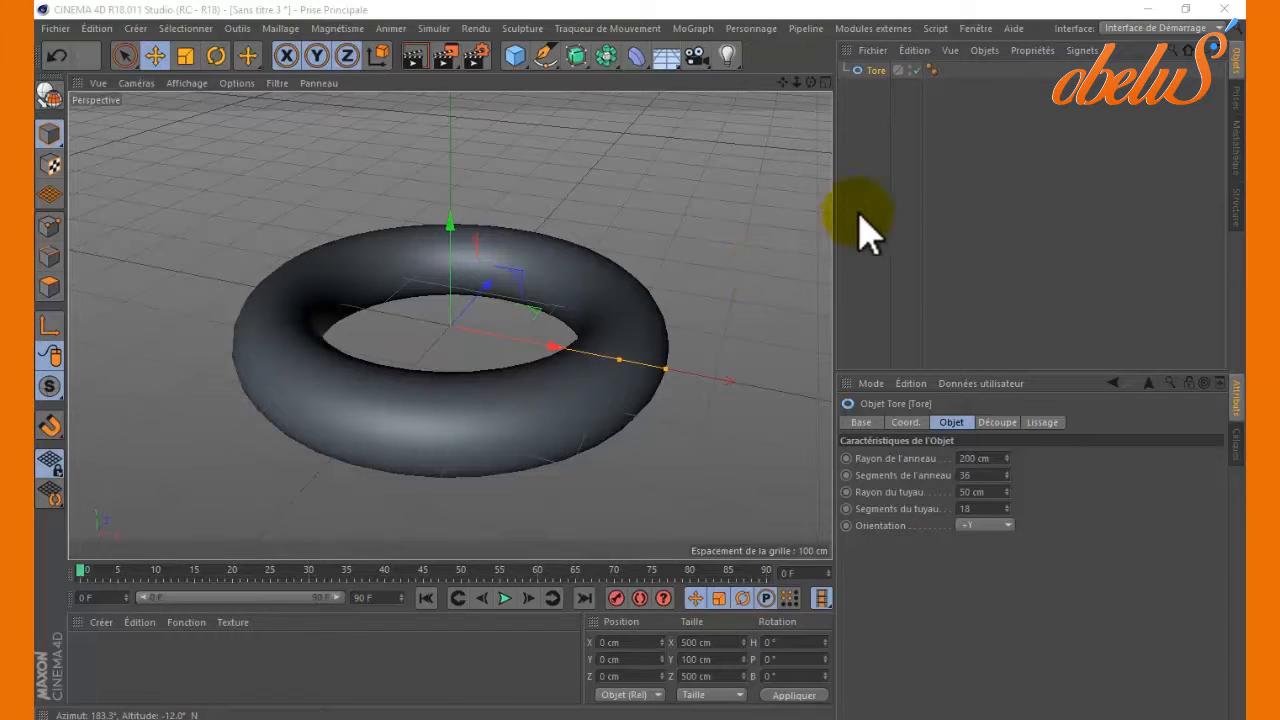
Examine the torus's basic, coordinate, object, slice and smoothing attributes.
click(858, 72)
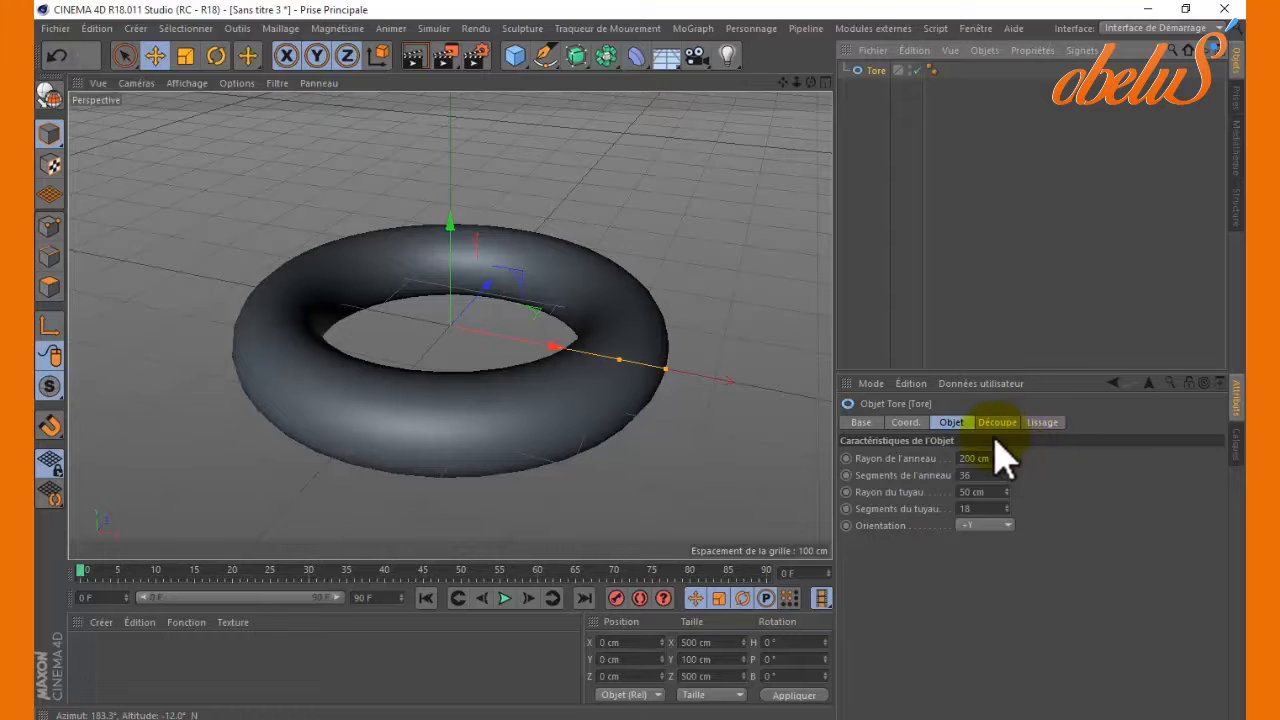
click(861, 423)
click(906, 423)
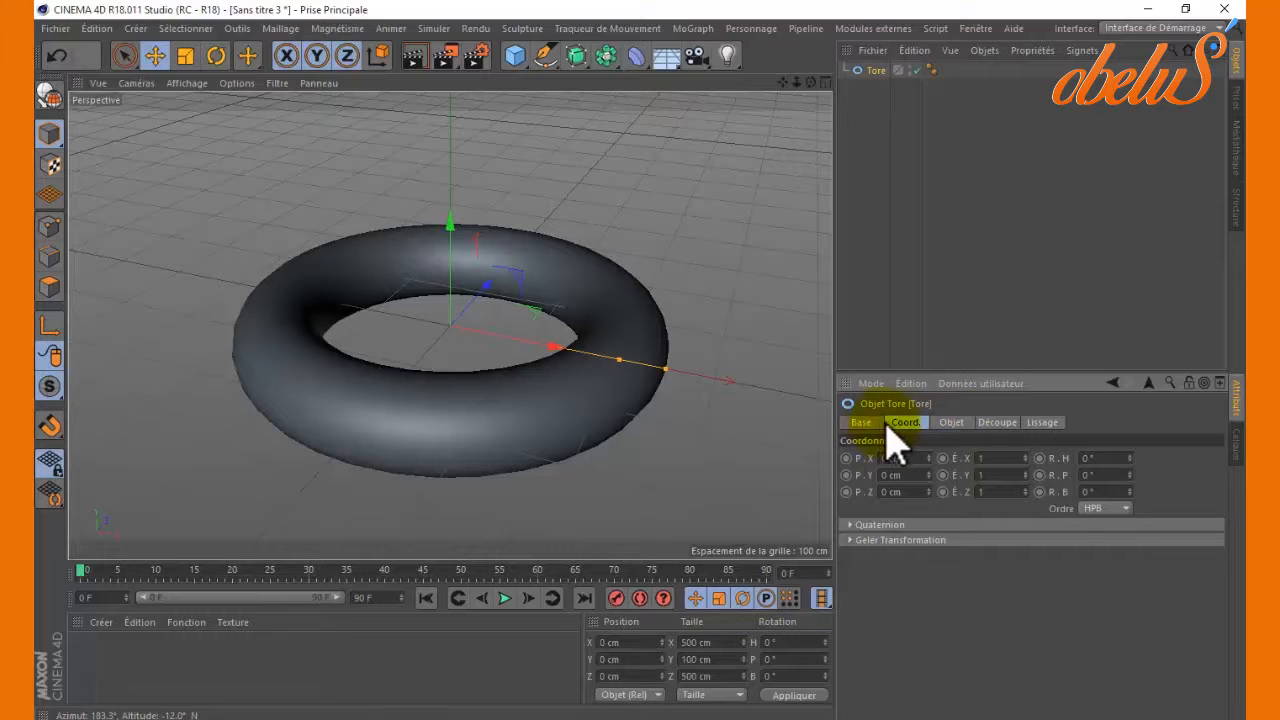
click(951, 423)
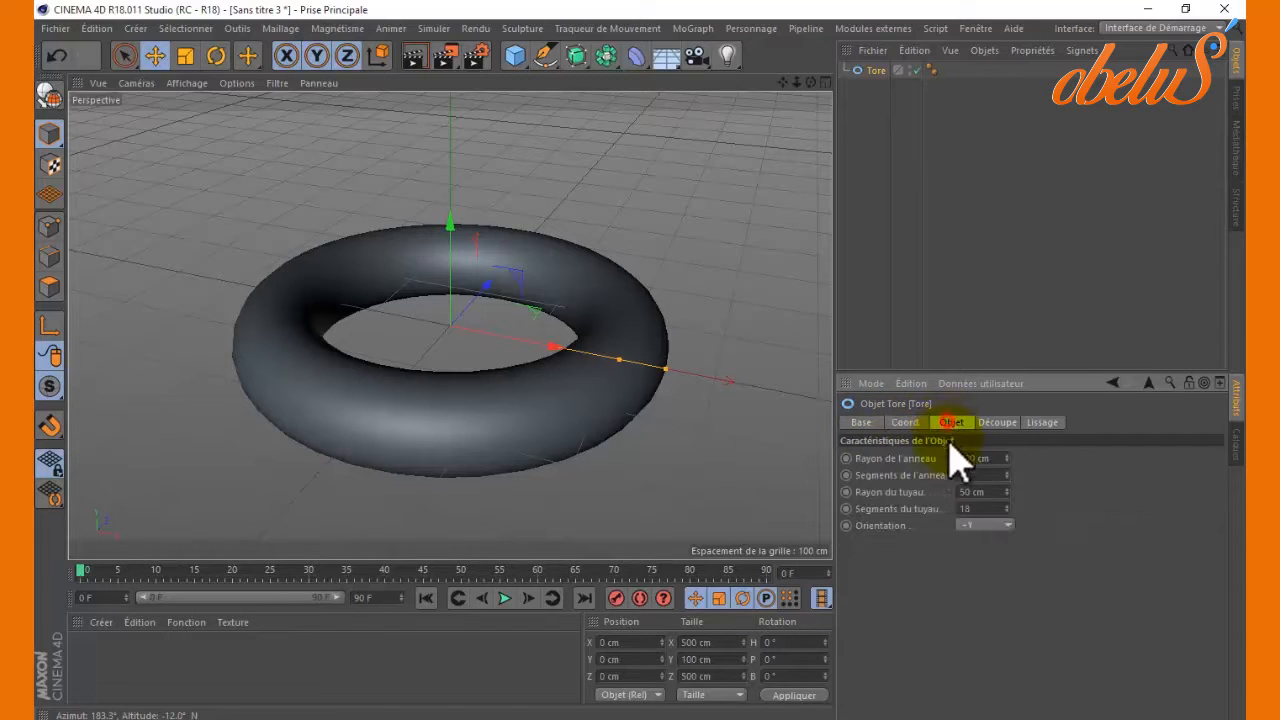
click(996, 424)
click(1035, 421)
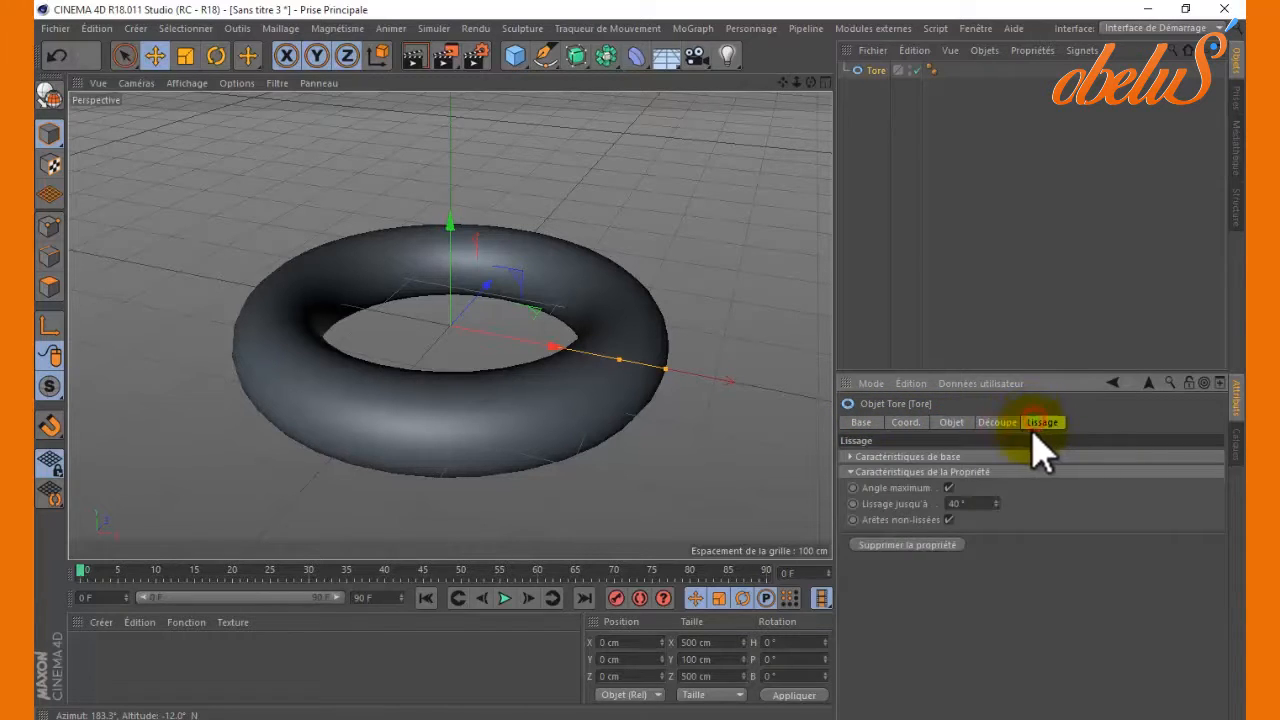
click(997, 423)
Set the torus to a 231 cm ring radius, 5 ring segments, a 38 cm pipe radius and 7 pipe segments.
click(951, 423)
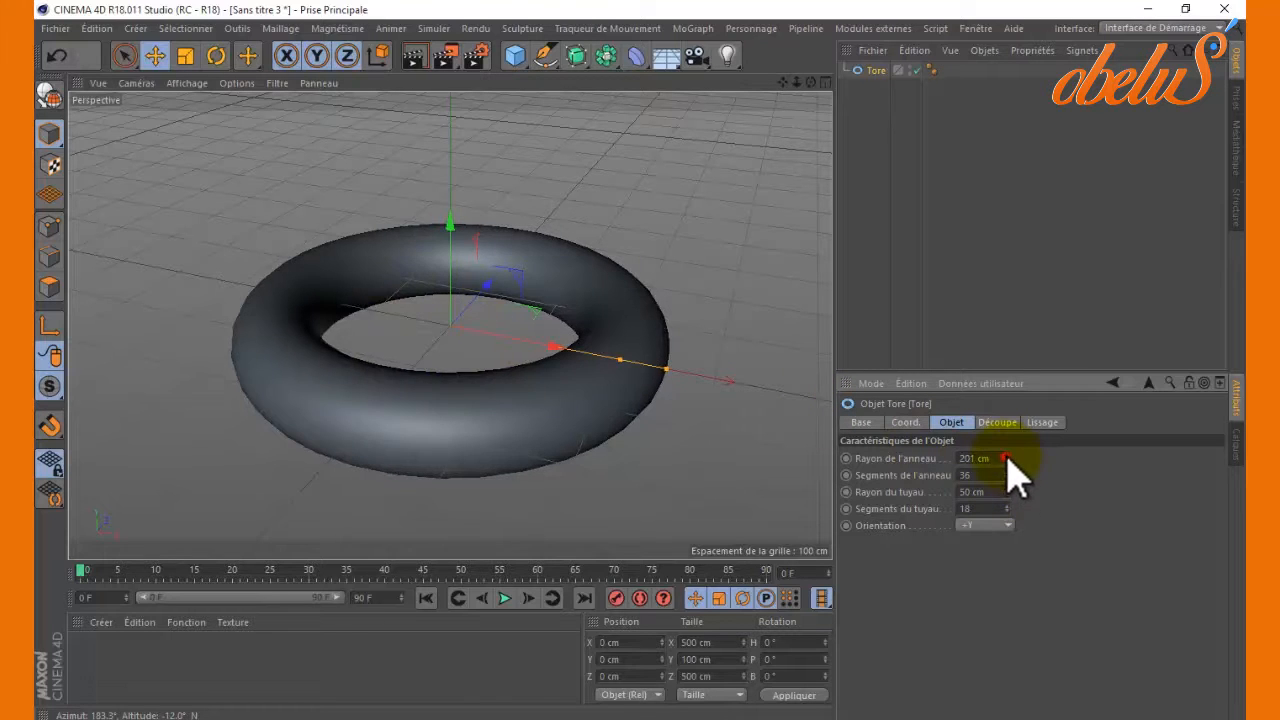
mouse_move(1008, 462)
mouse_down()
mouse_move(1008, 449)
mouse_move(1012, 503)
mouse_move(1008, 459)
mouse_up()
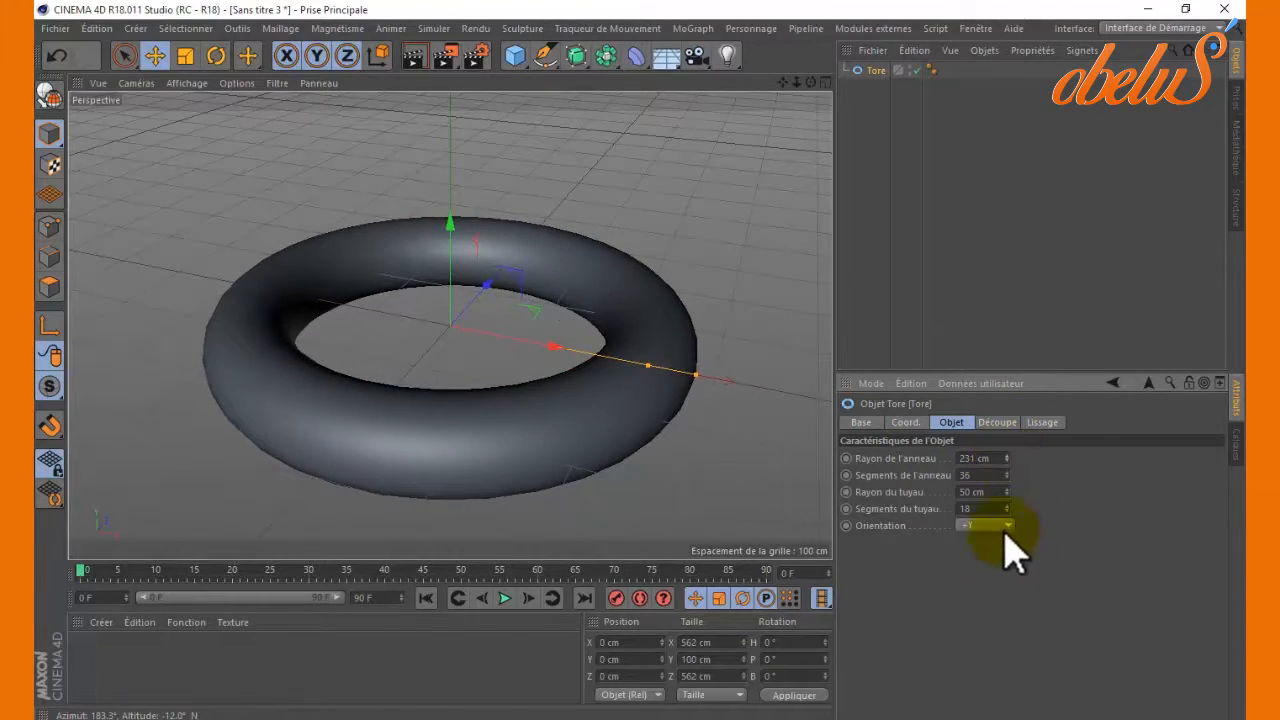
drag(1010, 476, 1007, 493)
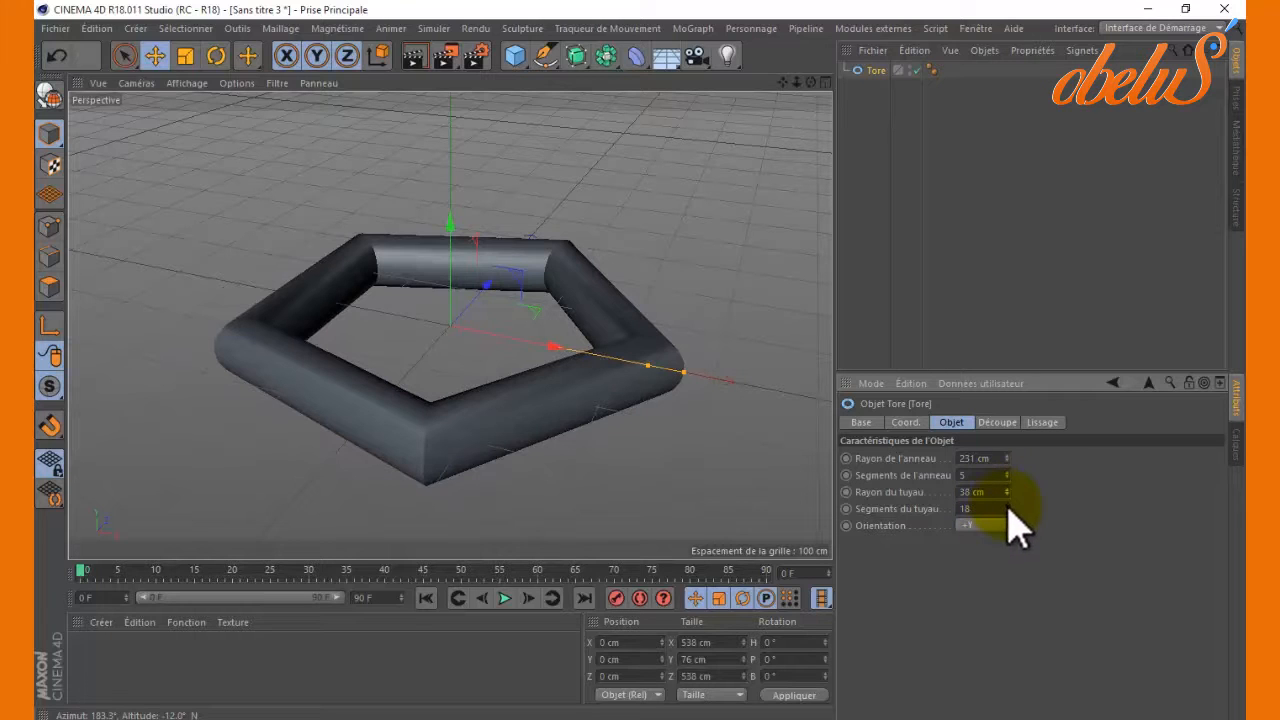
drag(1007, 509, 1007, 509)
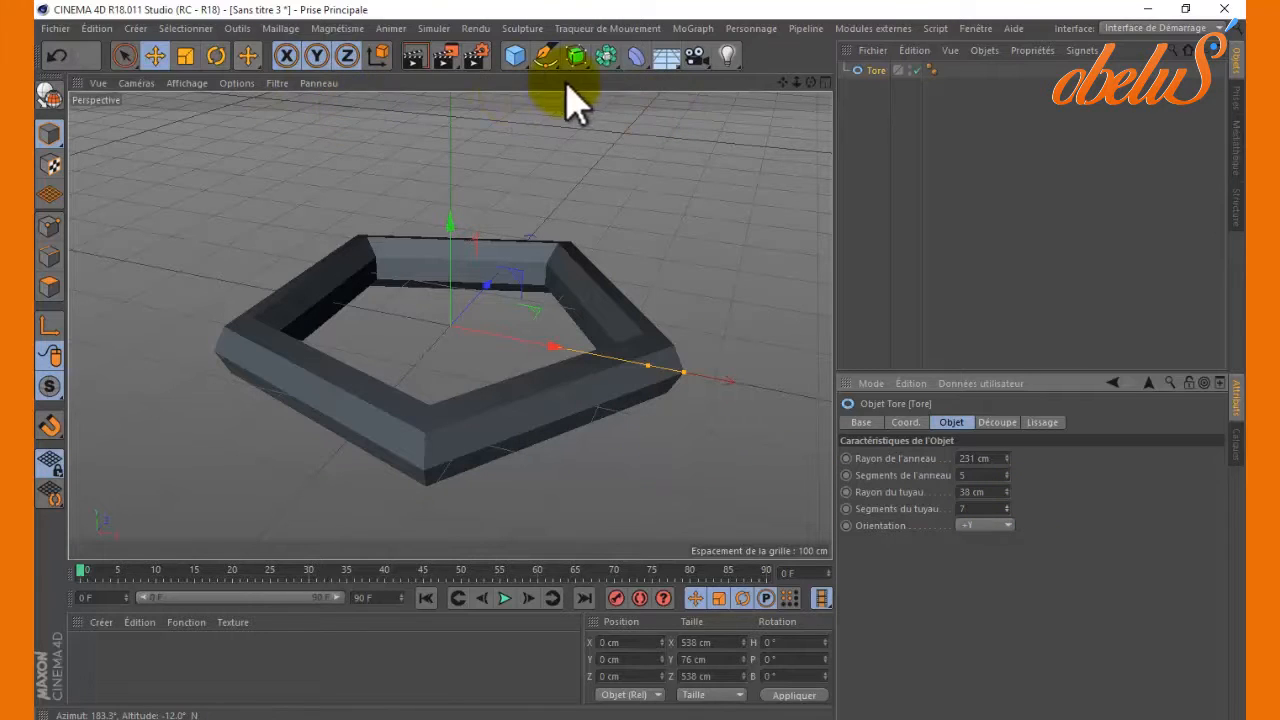
Add a sphere primitive at the centre of the torus.
click(136, 28)
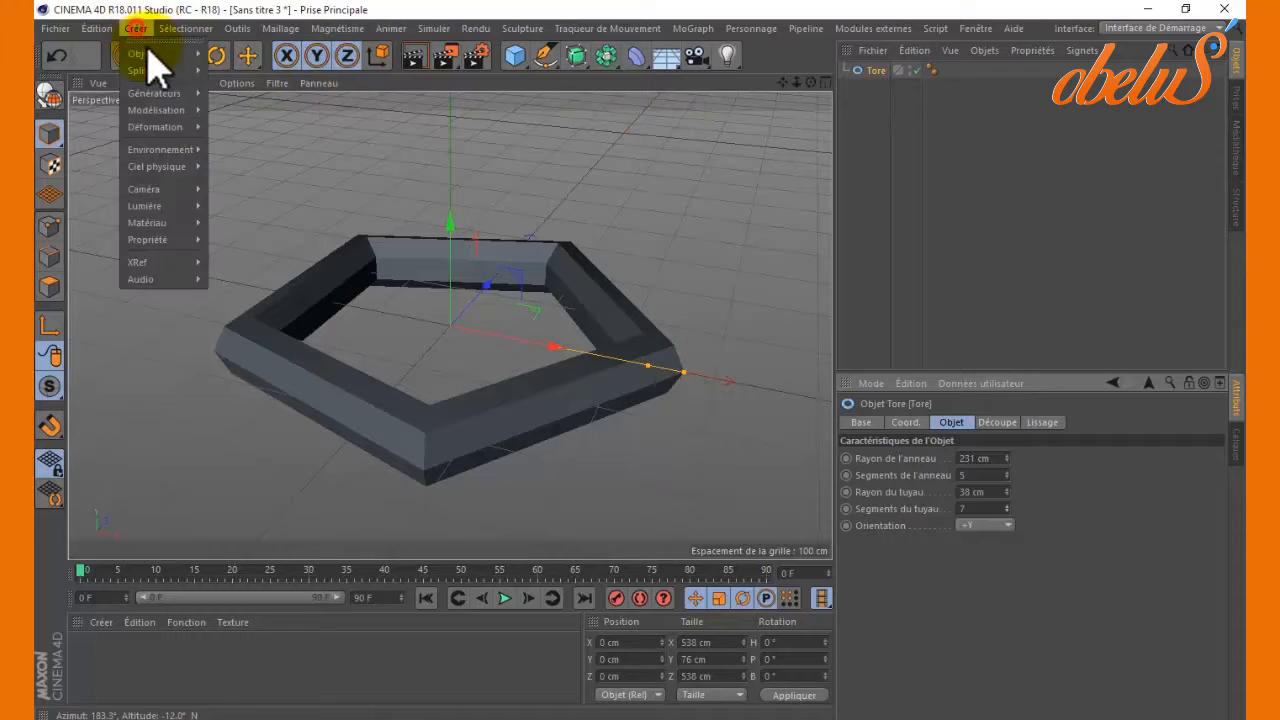
mouse_move(170, 54)
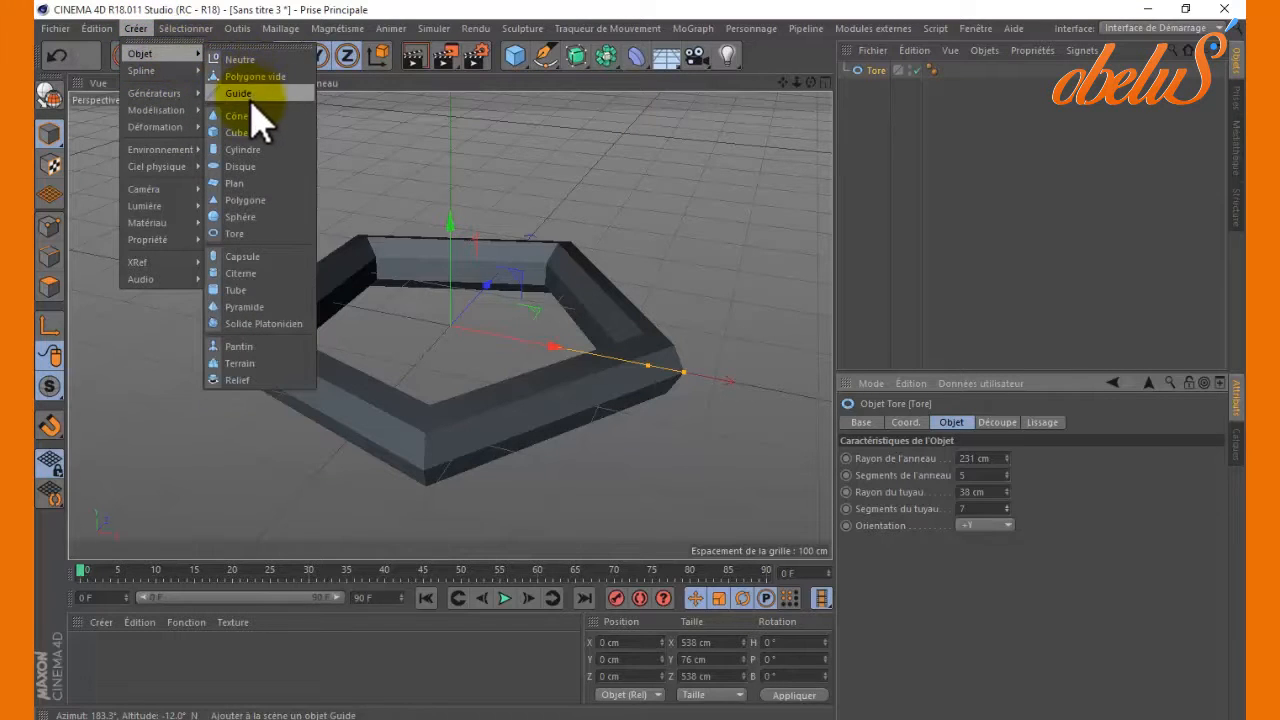
click(243, 219)
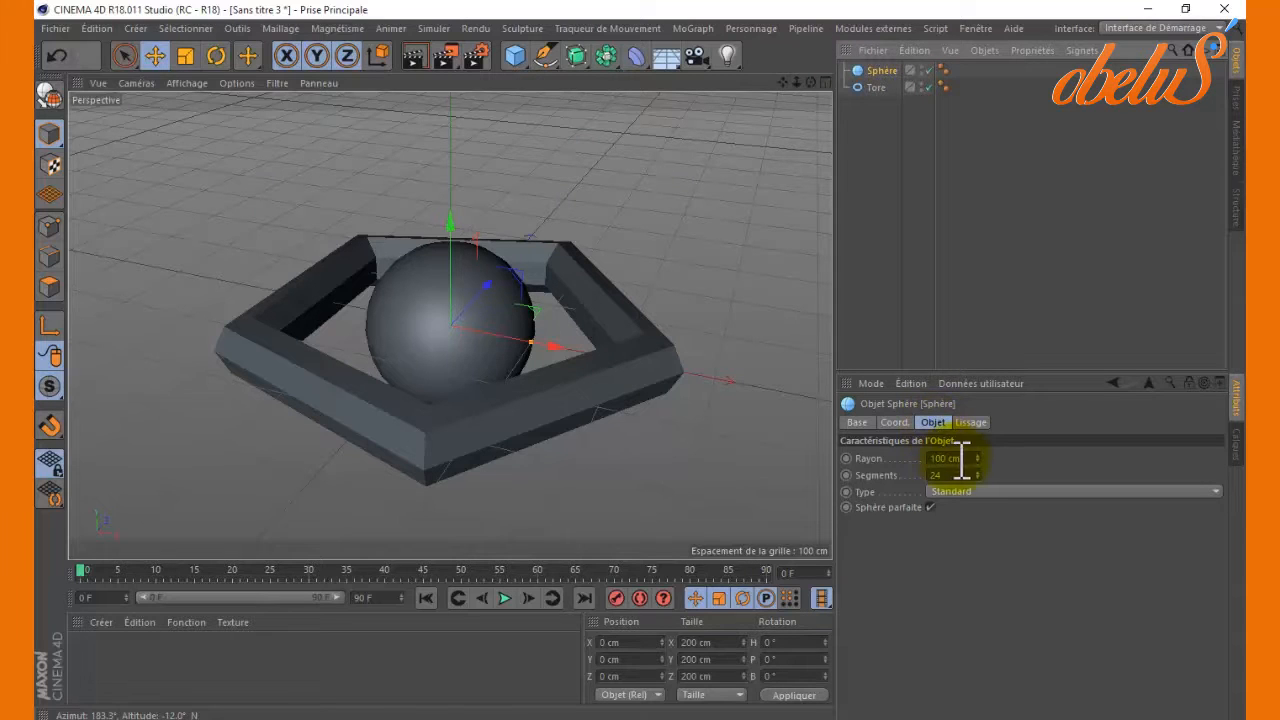
Set the sphere's radius to 101 cm and its segments to 7.
mouse_move(961, 458)
mouse_down()
mouse_move(980, 466)
mouse_move(985, 505)
mouse_move(981, 460)
mouse_up()
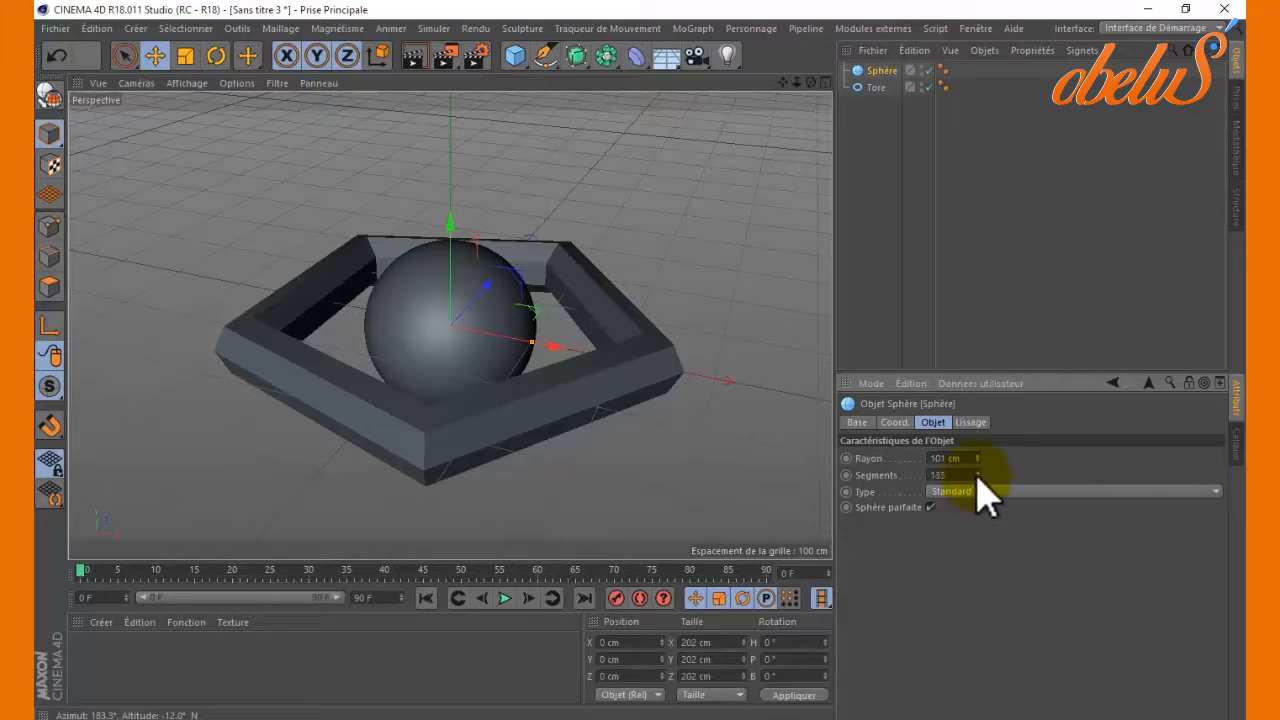
drag(985, 500, 985, 500)
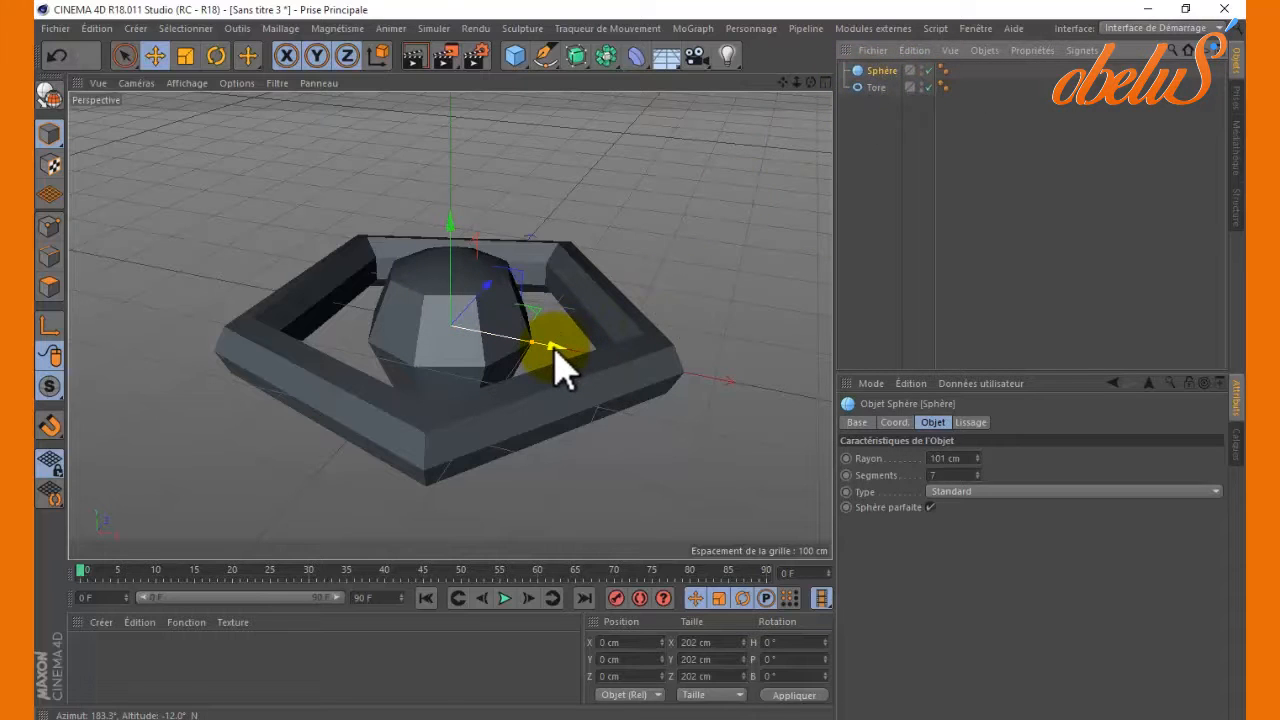
Move the sphere above the torus, to about X 16 cm, Y 155 cm, Z 93 cm.
drag(562, 370, 523, 380)
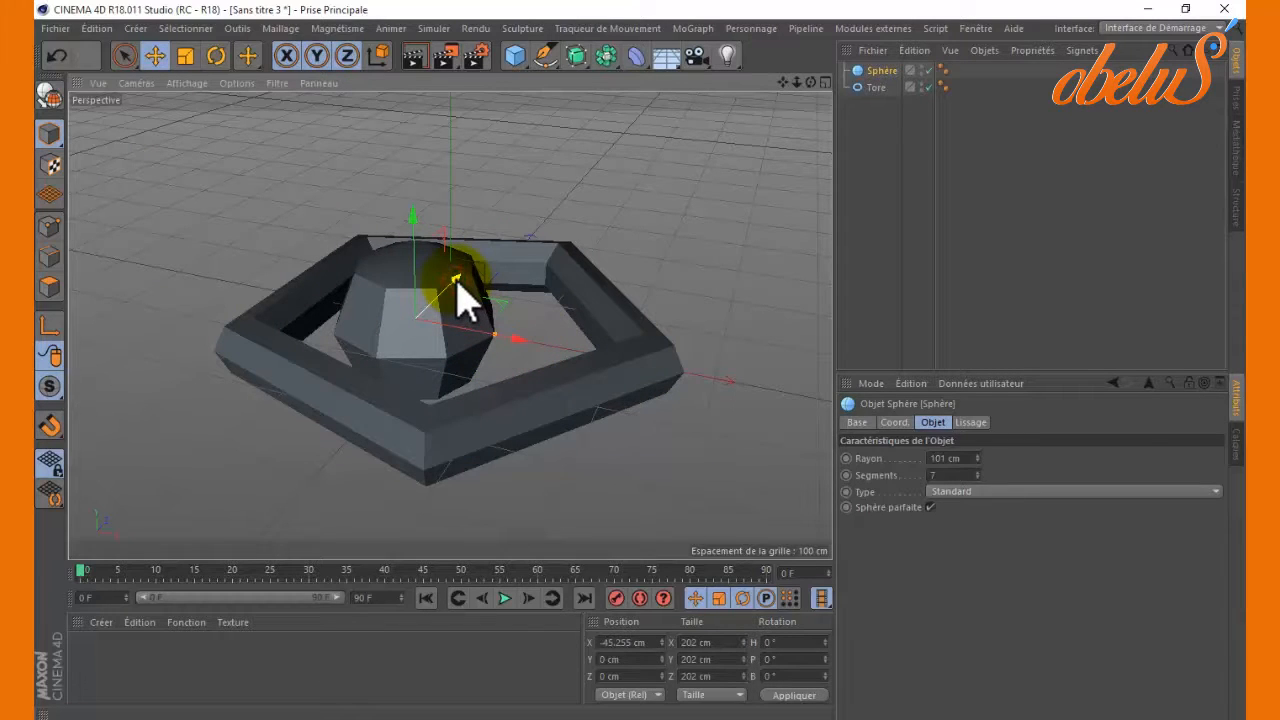
drag(466, 295, 525, 342)
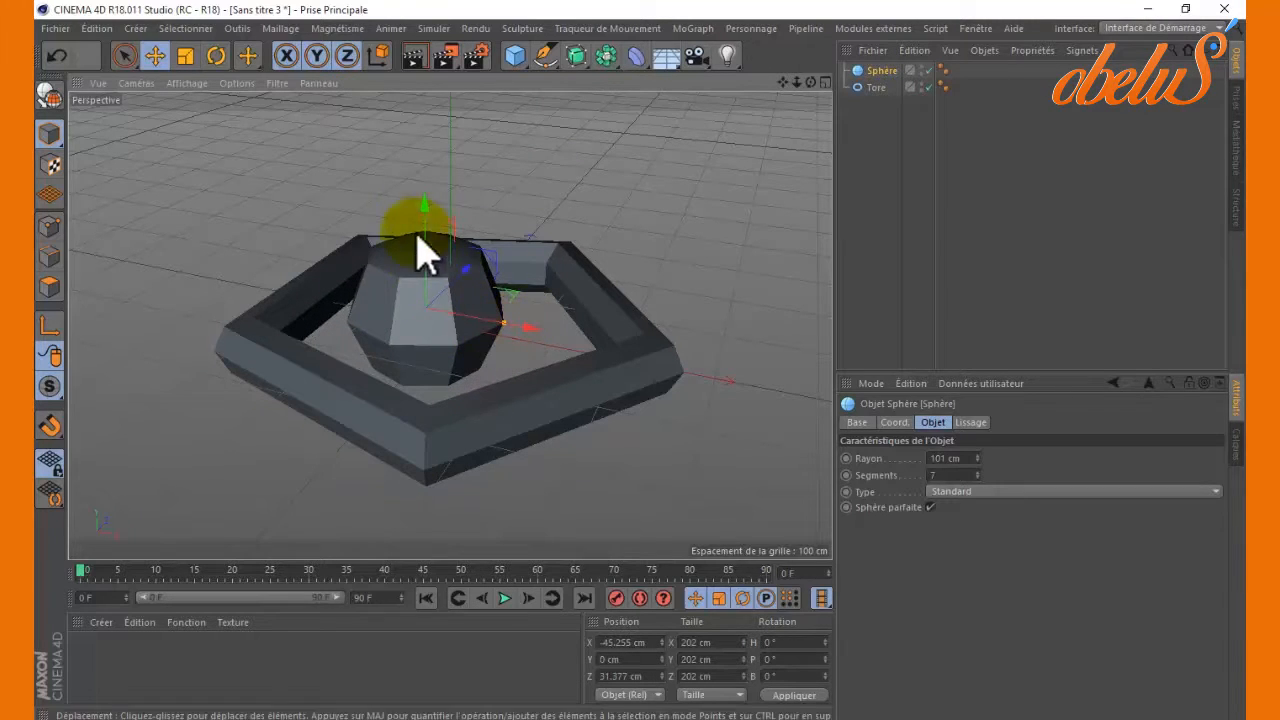
drag(425, 213, 425, 185)
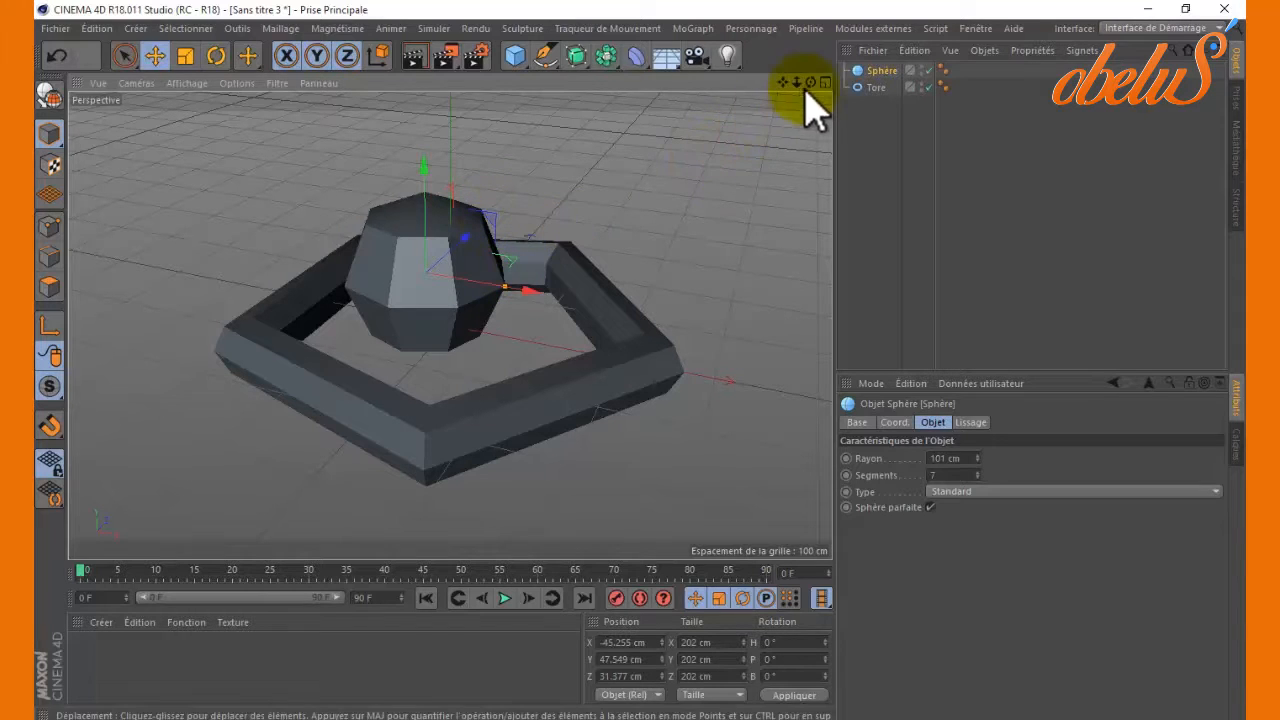
drag(810, 82, 646, 380)
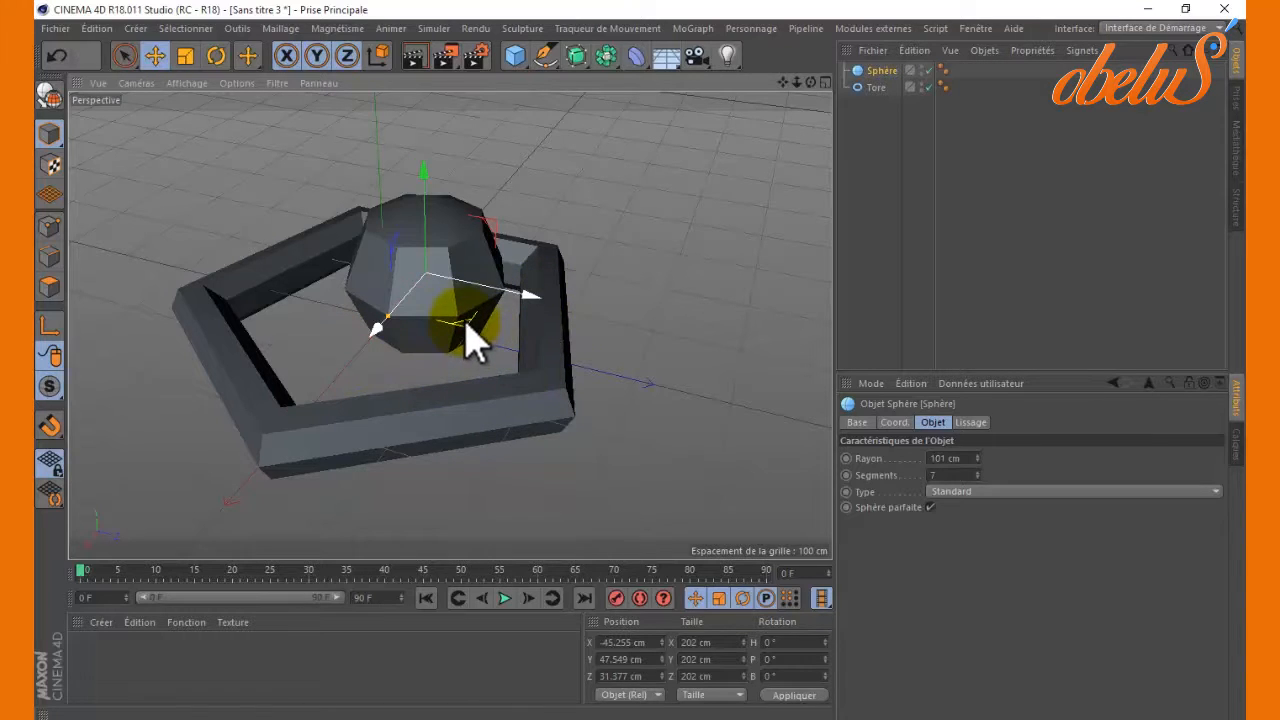
drag(474, 345, 543, 212)
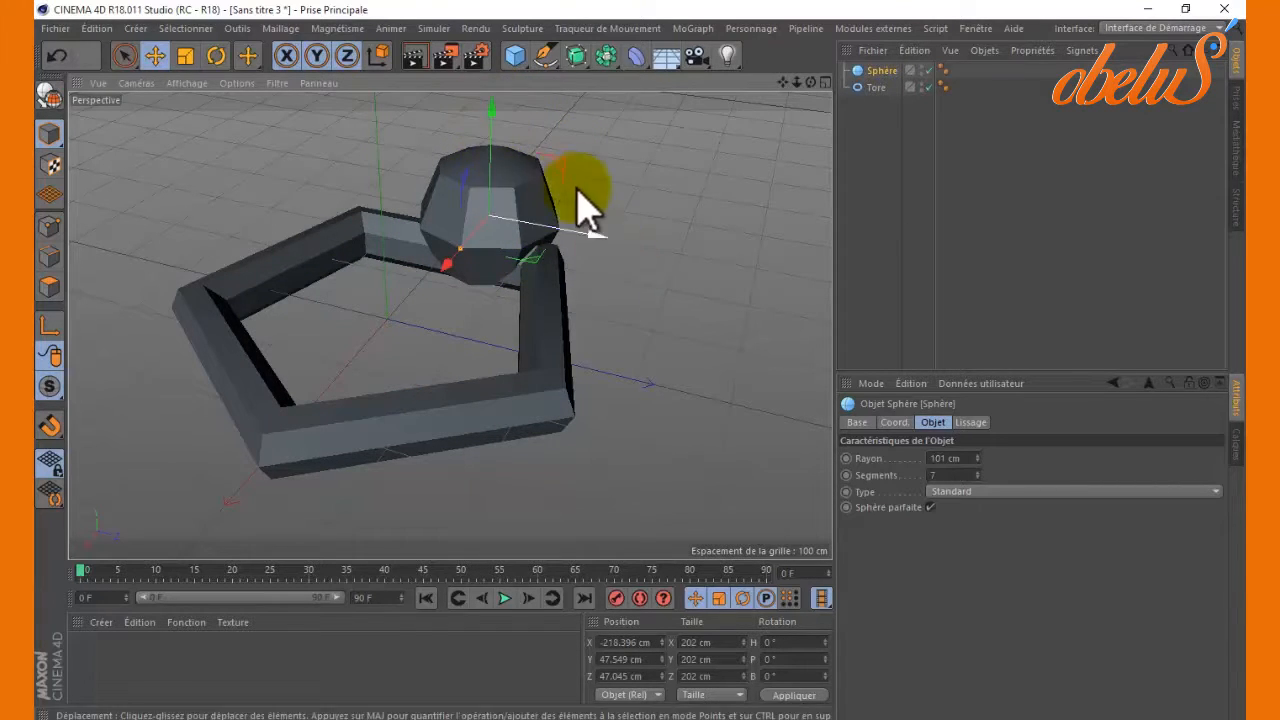
mouse_move(585, 205)
mouse_down()
mouse_move(551, 177)
mouse_move(651, 380)
mouse_move(657, 303)
mouse_move(410, 130)
mouse_move(614, 180)
mouse_move(598, 196)
mouse_up()
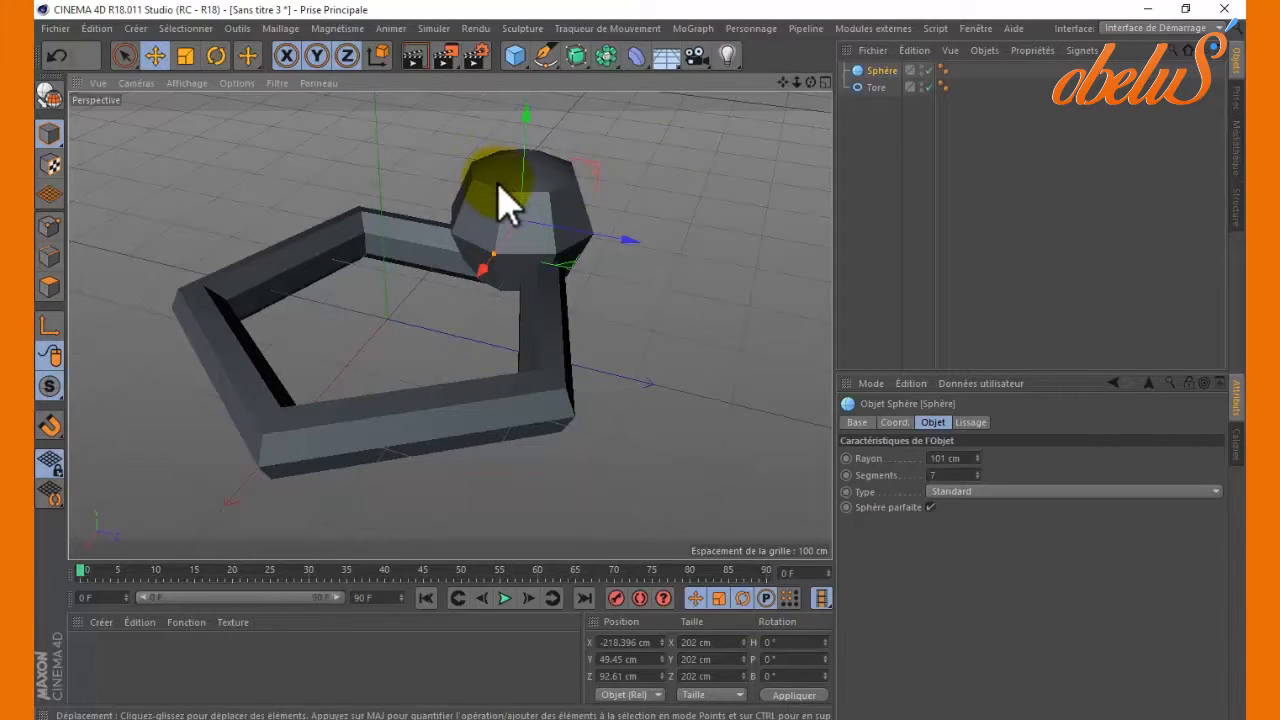
drag(505, 200, 434, 226)
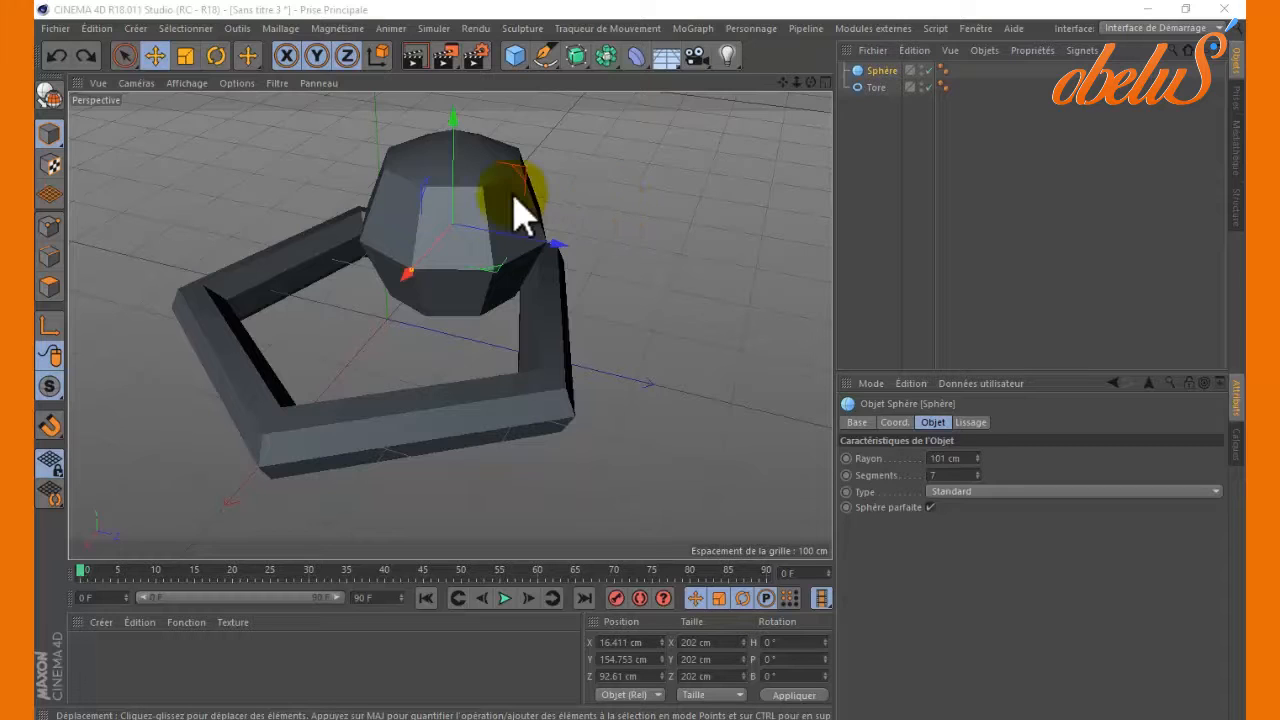
Scale the sphere uniformly to about 212 cm in size.
click(186, 60)
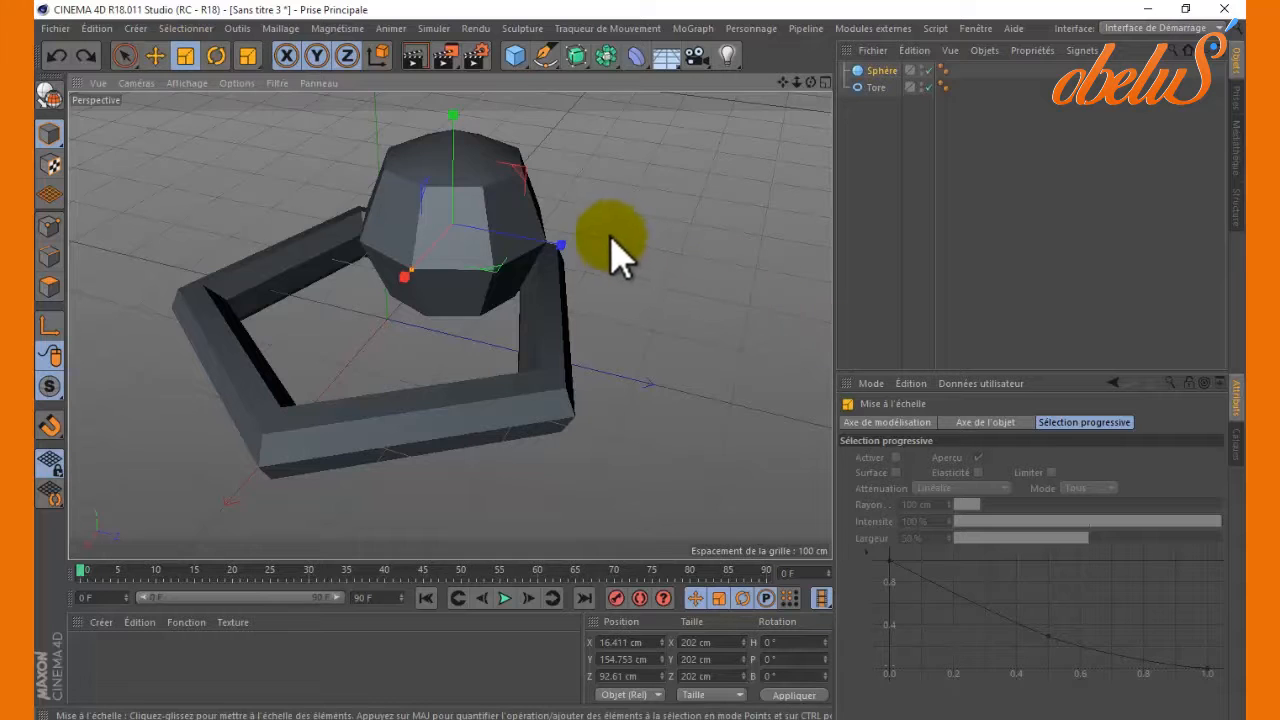
mouse_move(580, 246)
mouse_down()
mouse_move(805, 289)
mouse_move(546, 266)
mouse_move(680, 282)
mouse_move(557, 252)
mouse_up()
drag(450, 115, 591, 301)
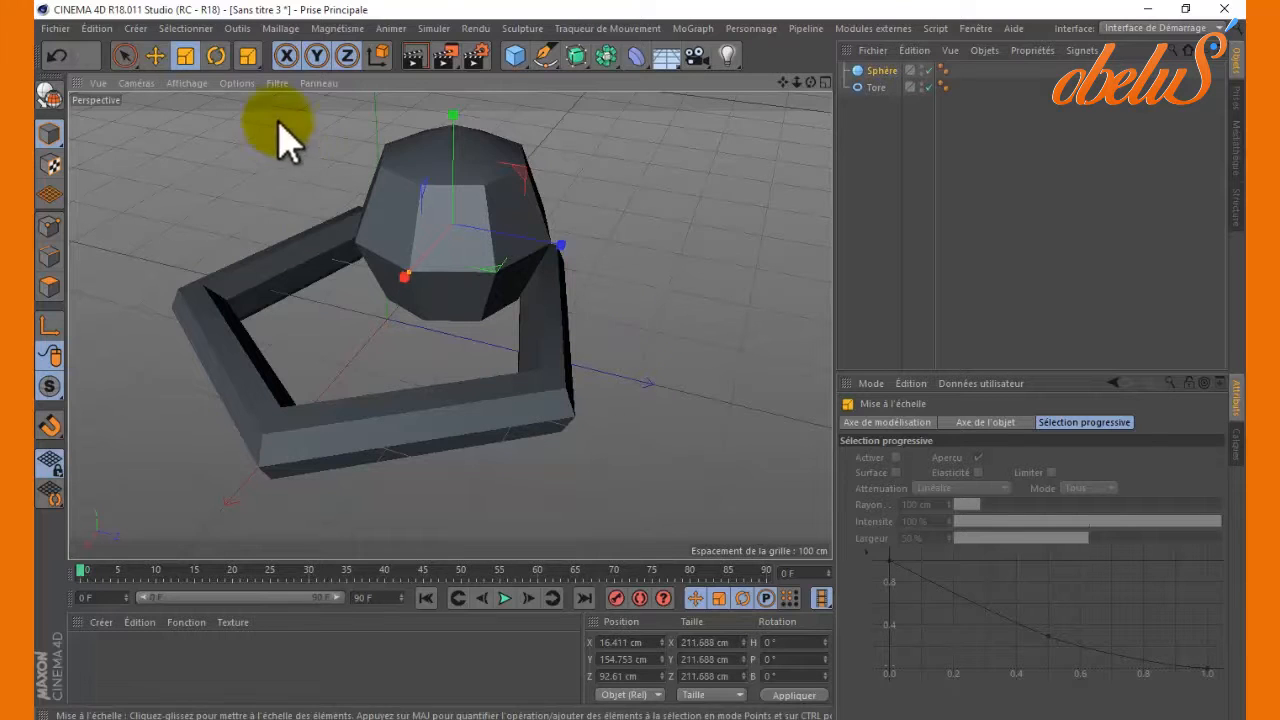
Rotate the sphere around its axes to about H 95°, P -136° and B 101°.
click(215, 58)
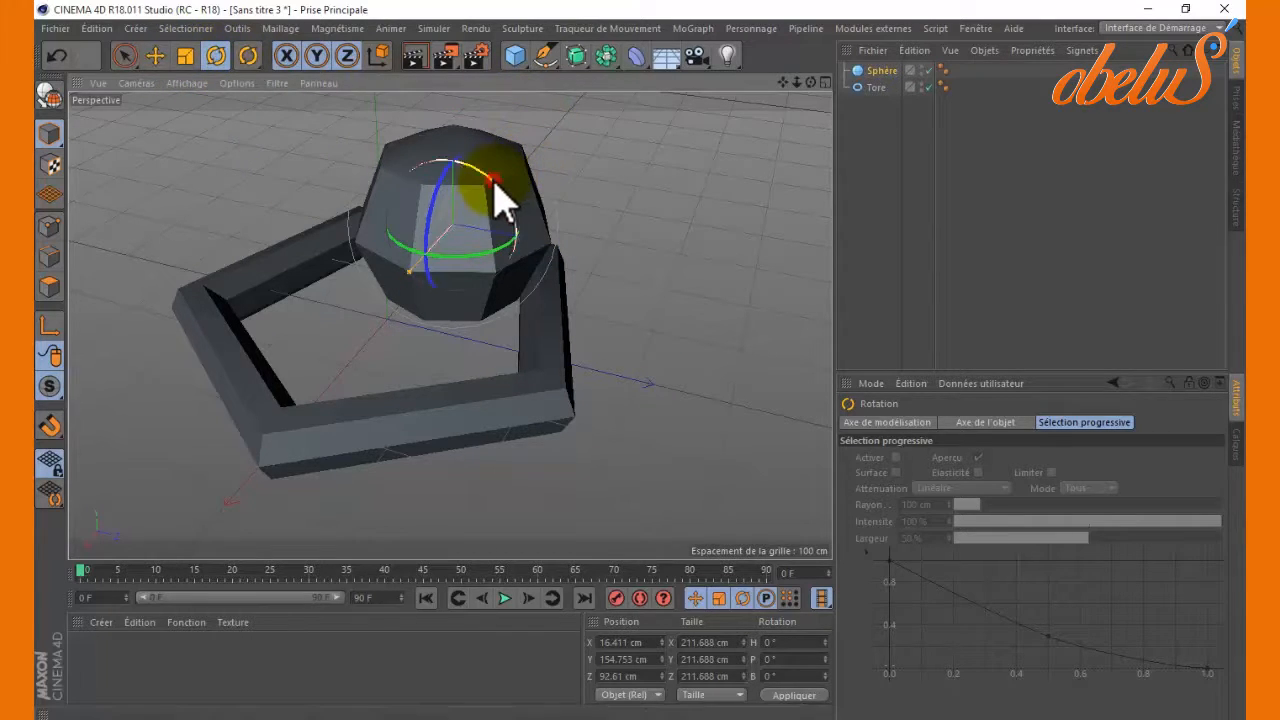
drag(494, 190, 506, 330)
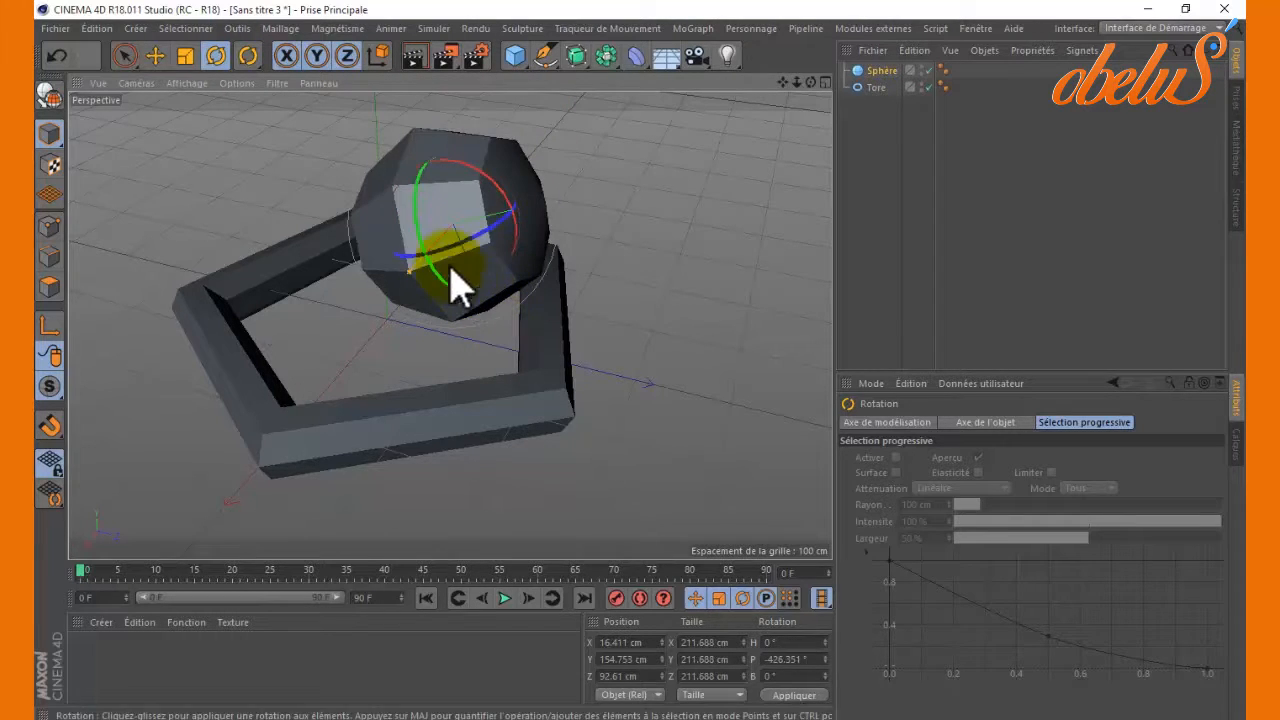
drag(423, 194, 511, 202)
drag(517, 265, 487, 376)
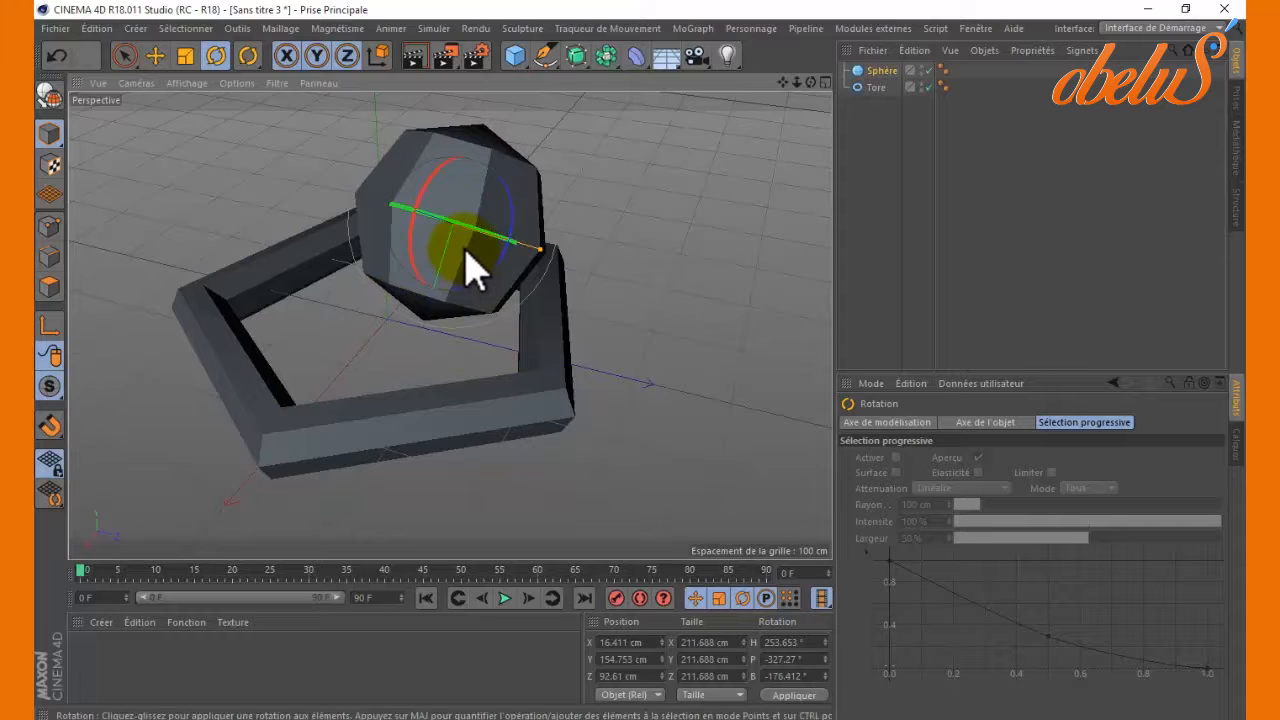
mouse_move(464, 250)
mouse_down()
mouse_move(449, 251)
mouse_move(443, 200)
mouse_move(577, 214)
mouse_move(482, 366)
mouse_move(363, 194)
mouse_move(669, 263)
mouse_move(636, 382)
mouse_move(377, 171)
mouse_move(700, 386)
mouse_move(484, 246)
mouse_up()
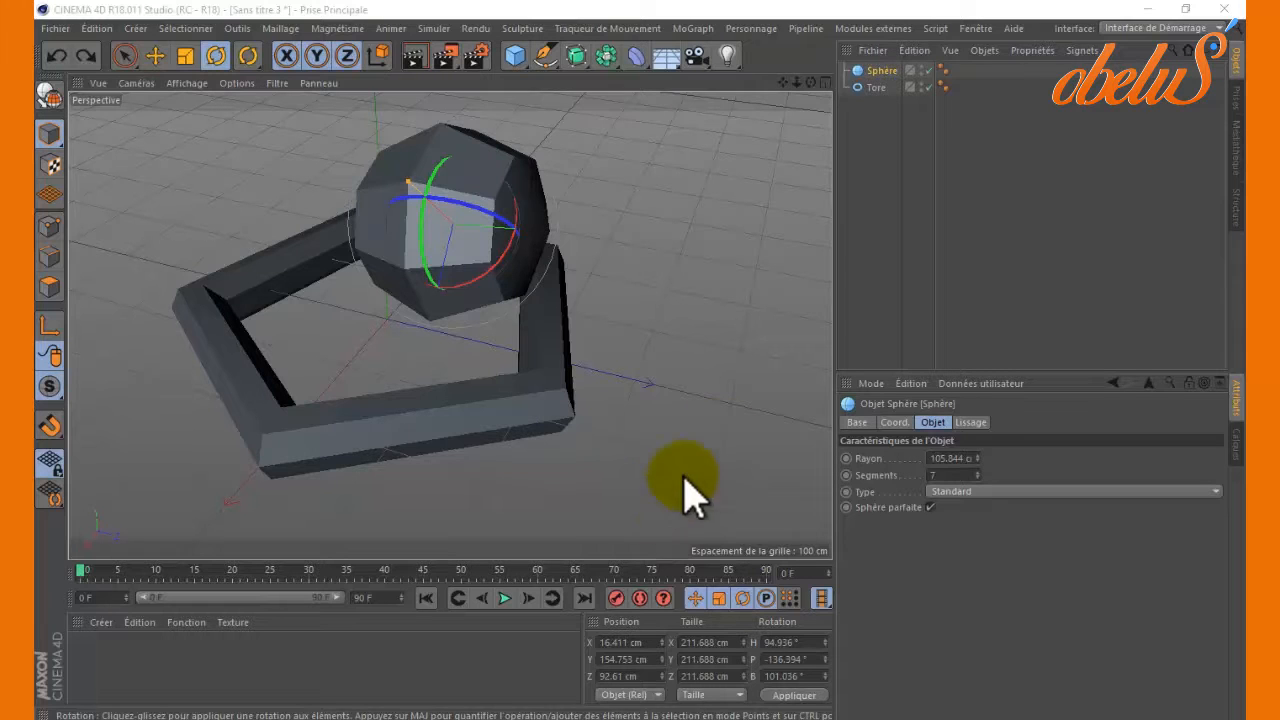
Convert the sphere primitive into an editable polygon object.
click(868, 88)
click(866, 71)
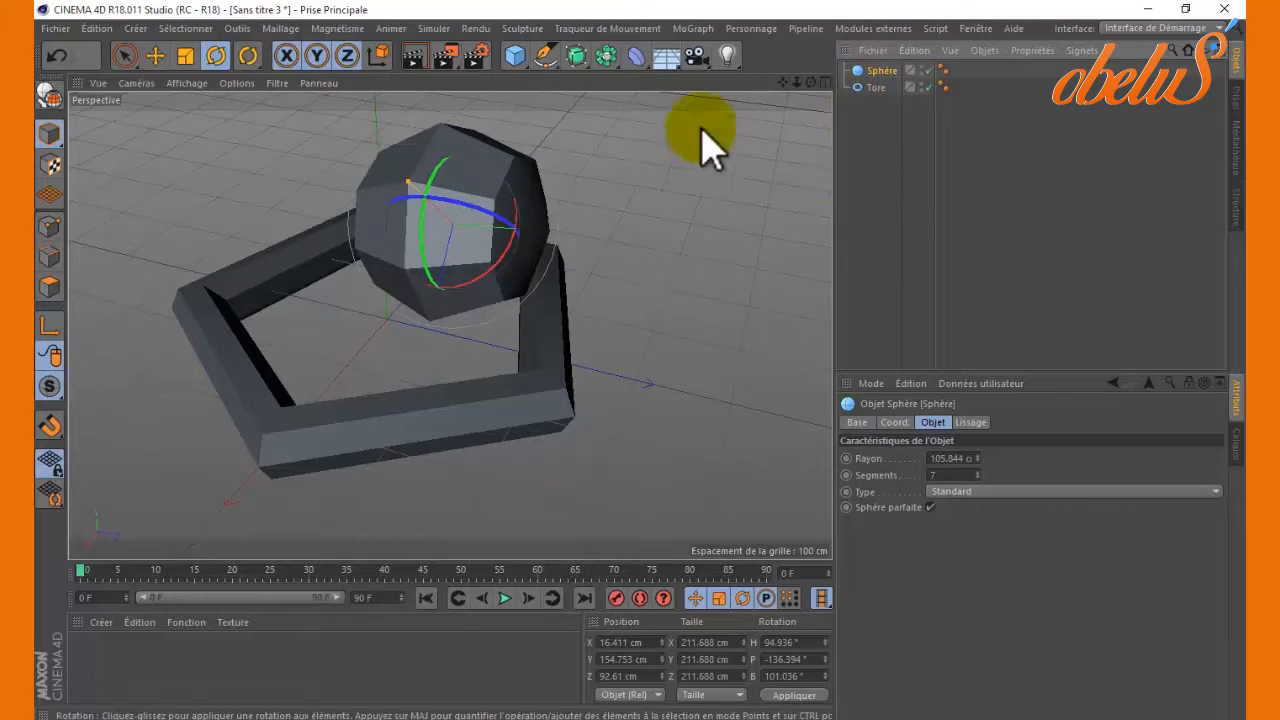
click(49, 97)
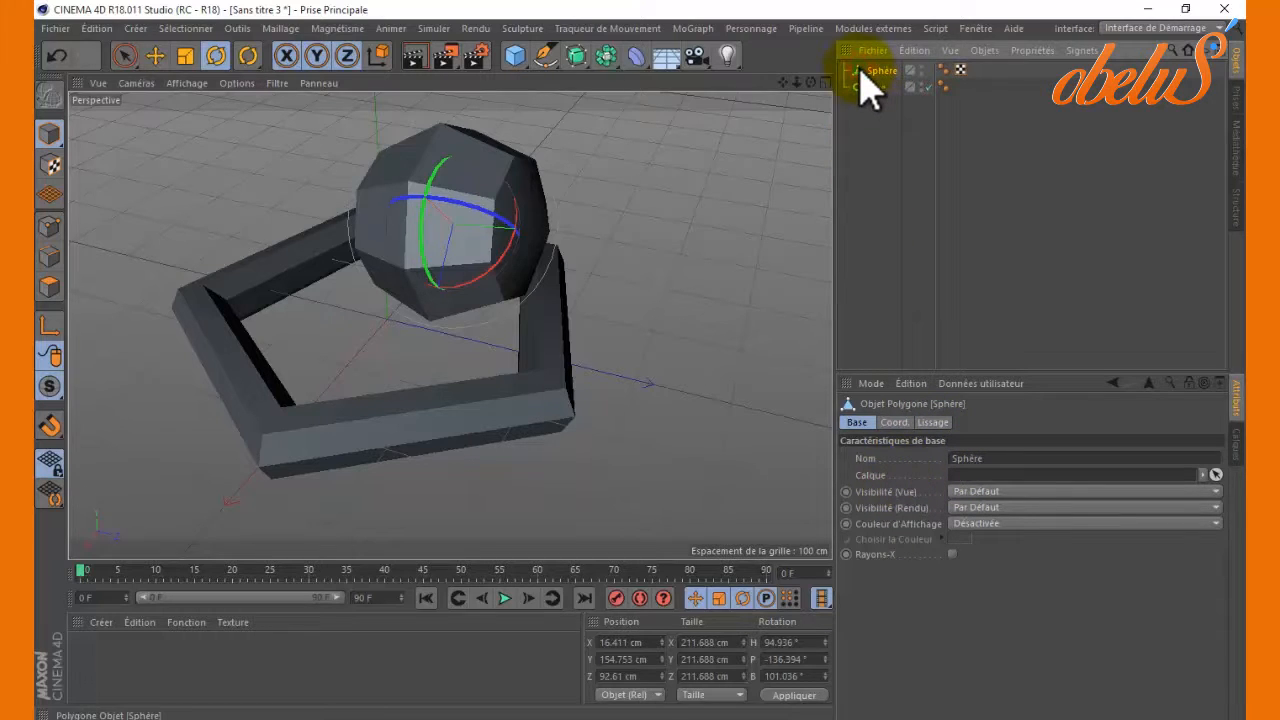
Compare the sphere's display in point, edge and polygon modes, and return to model mode.
click(49, 258)
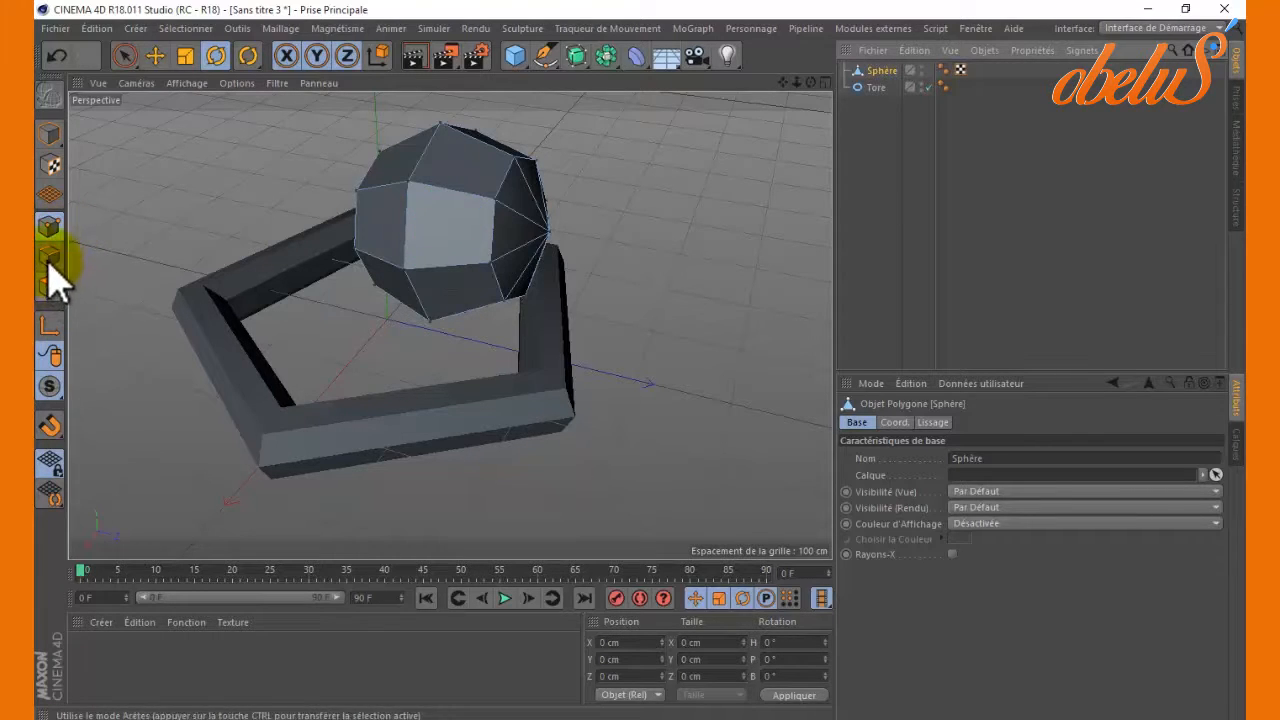
click(49, 287)
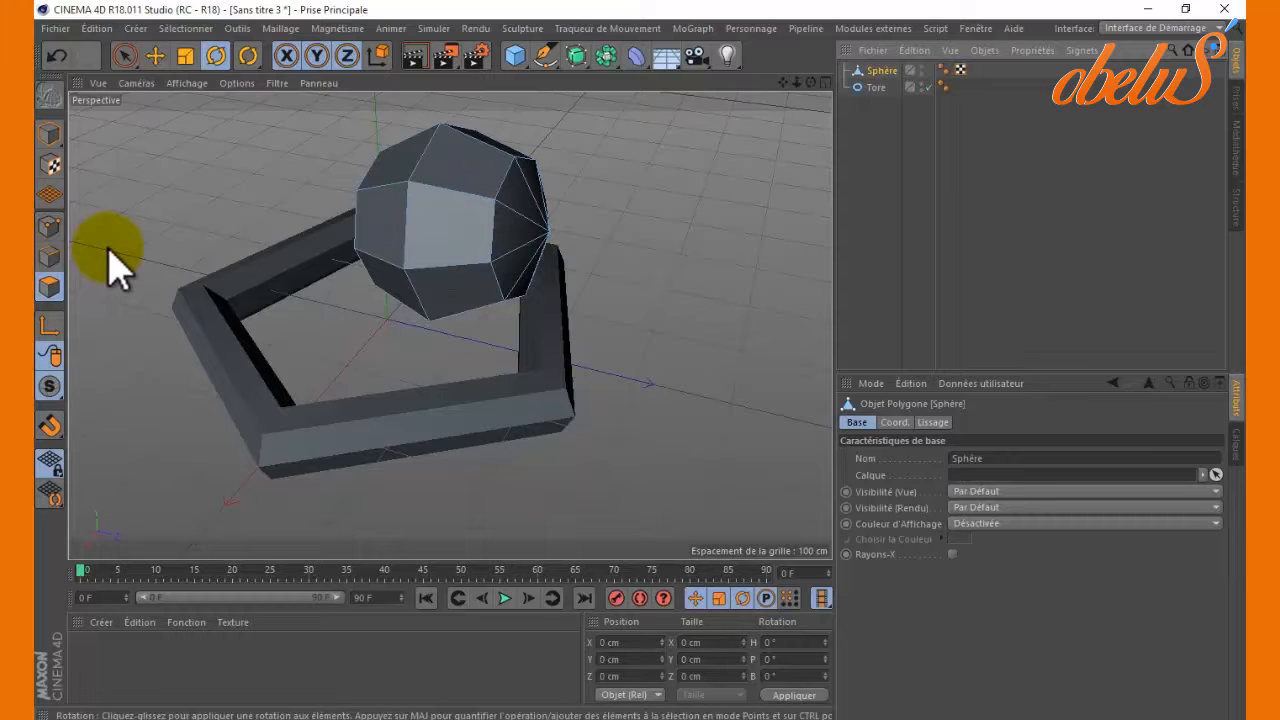
click(51, 136)
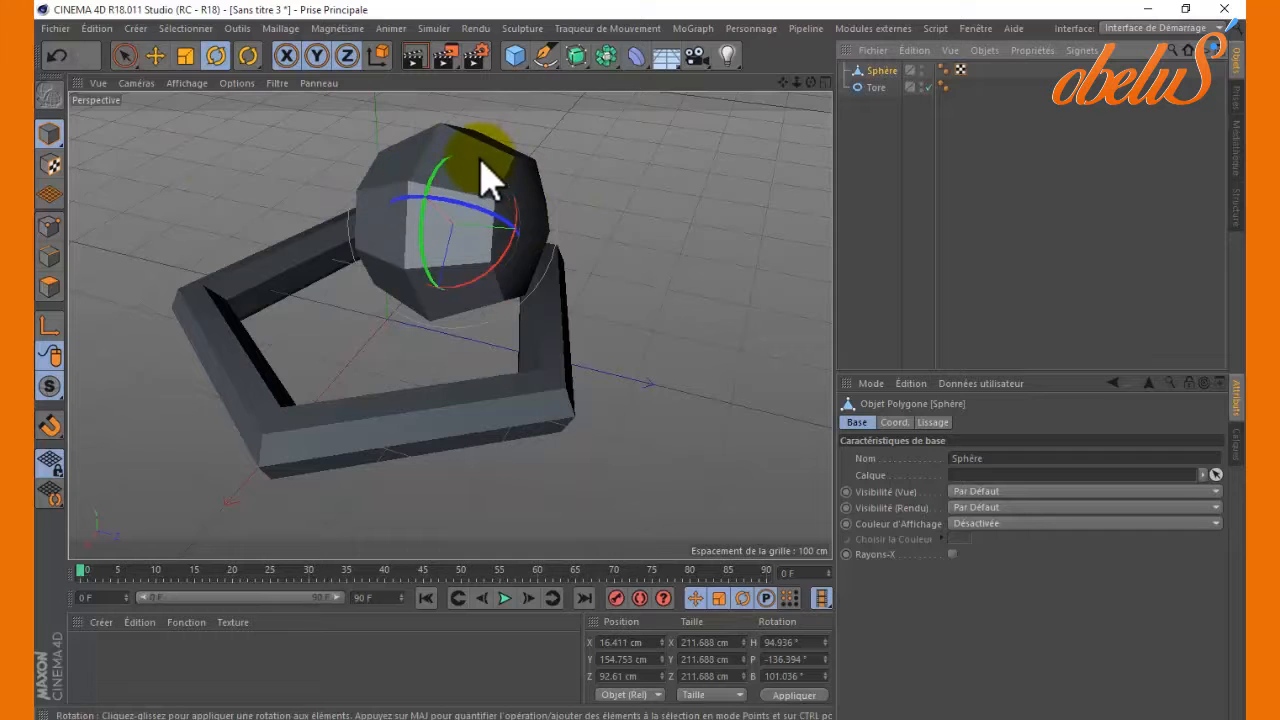
Pull two of the sphere's points outward, to about X 169, Y -75, Z 32 cm and X 41, Y 162, Z -46 cm.
click(51, 228)
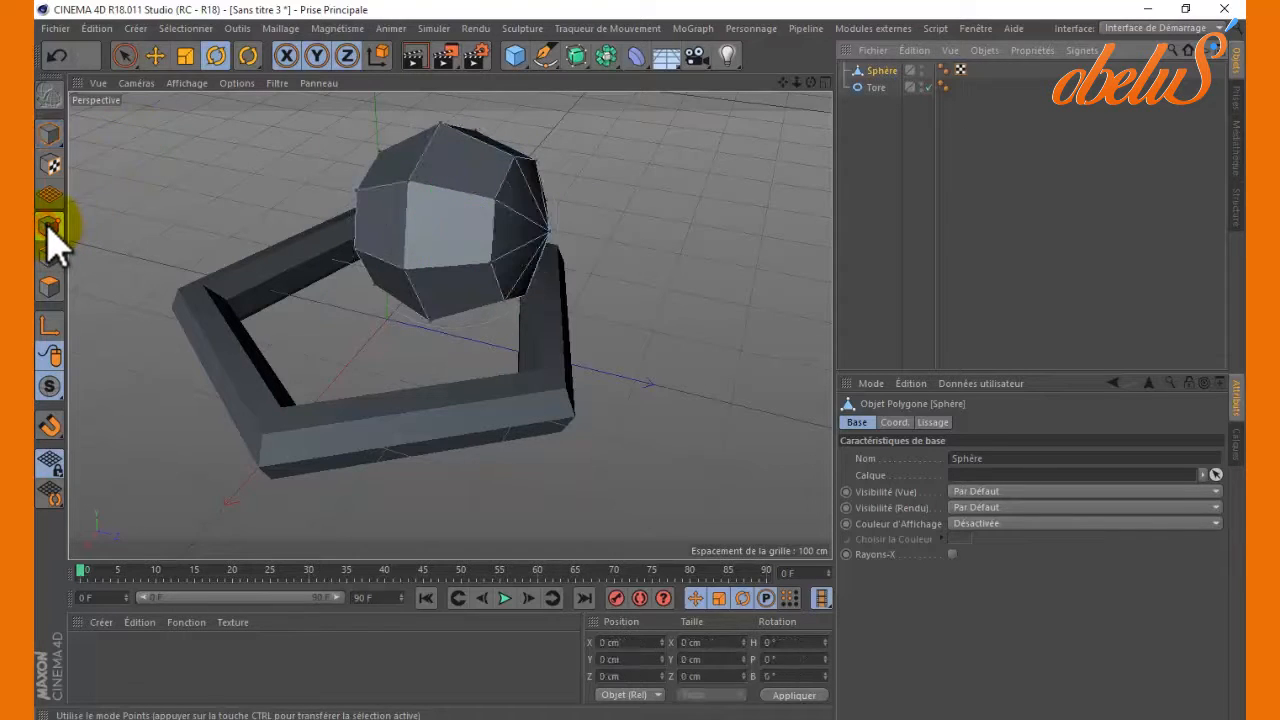
click(358, 189)
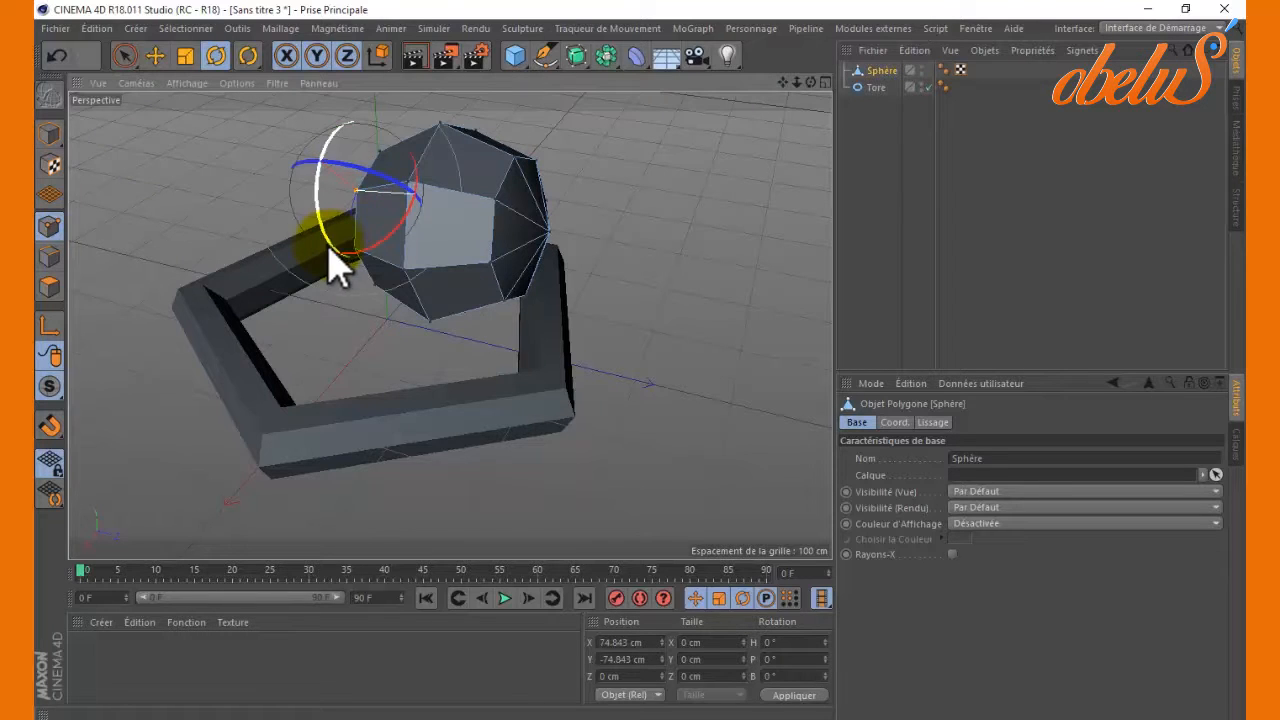
click(156, 57)
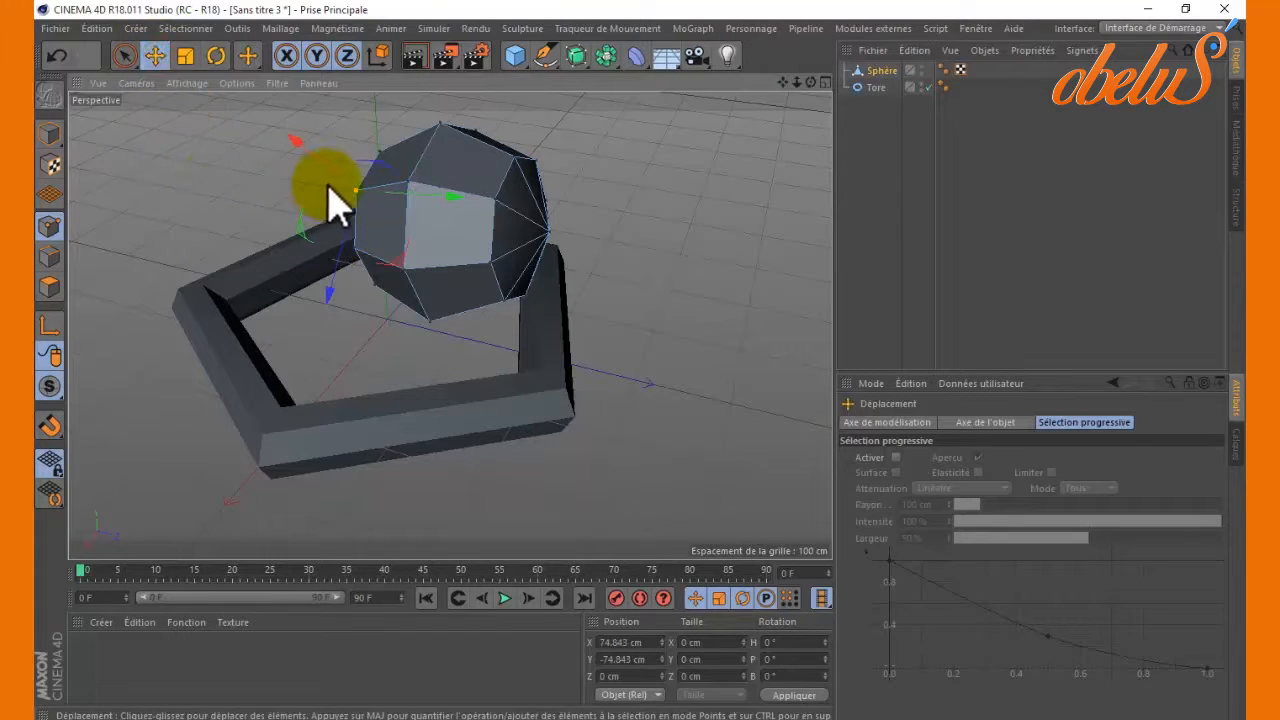
drag(288, 228, 233, 220)
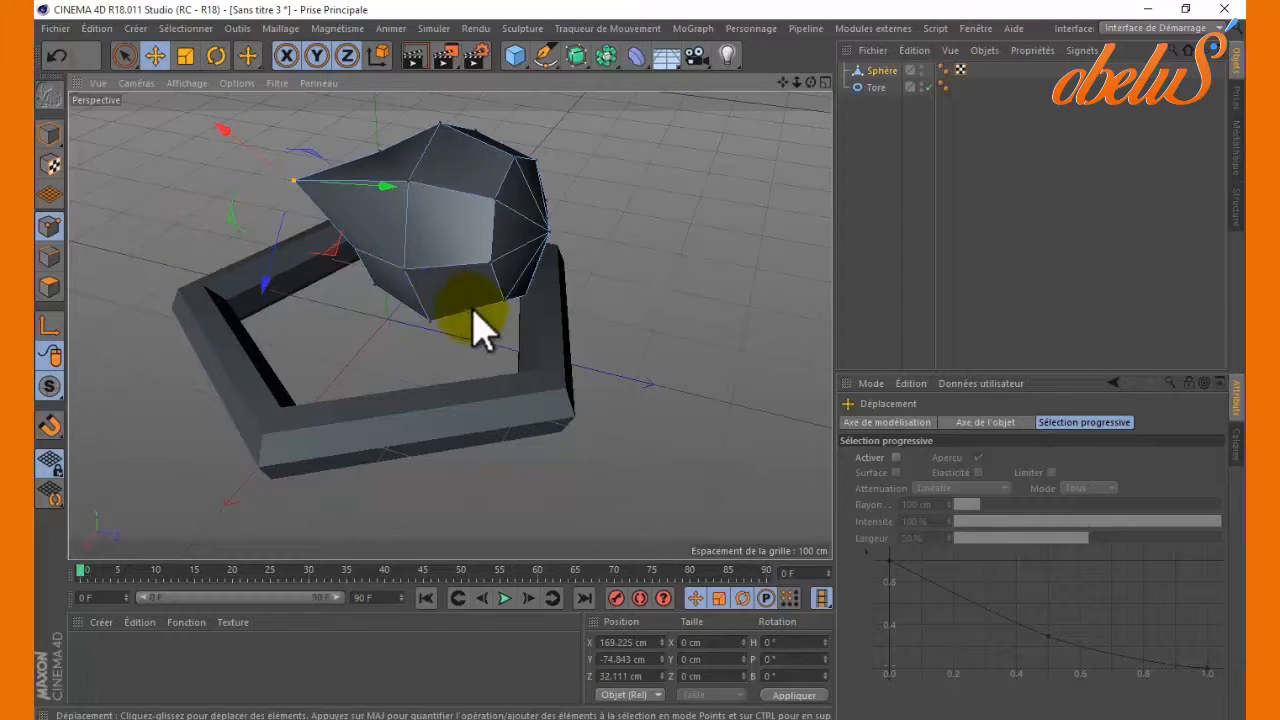
click(495, 200)
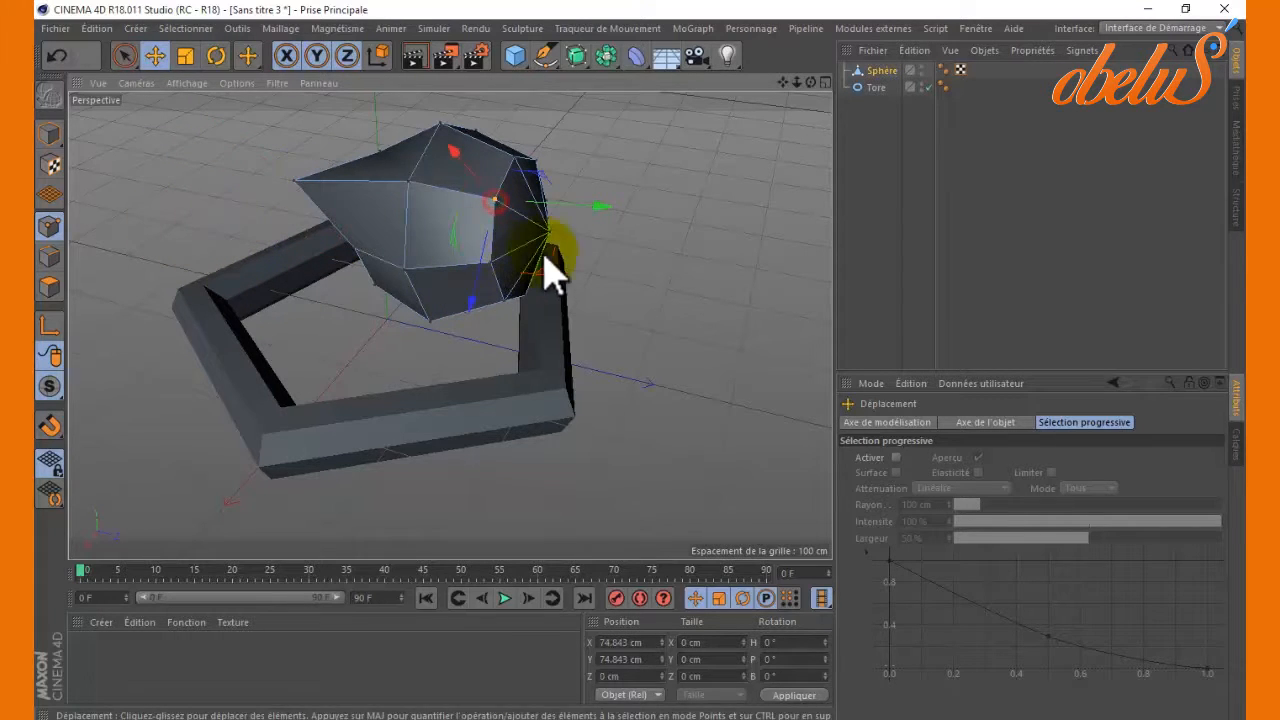
drag(554, 170, 648, 212)
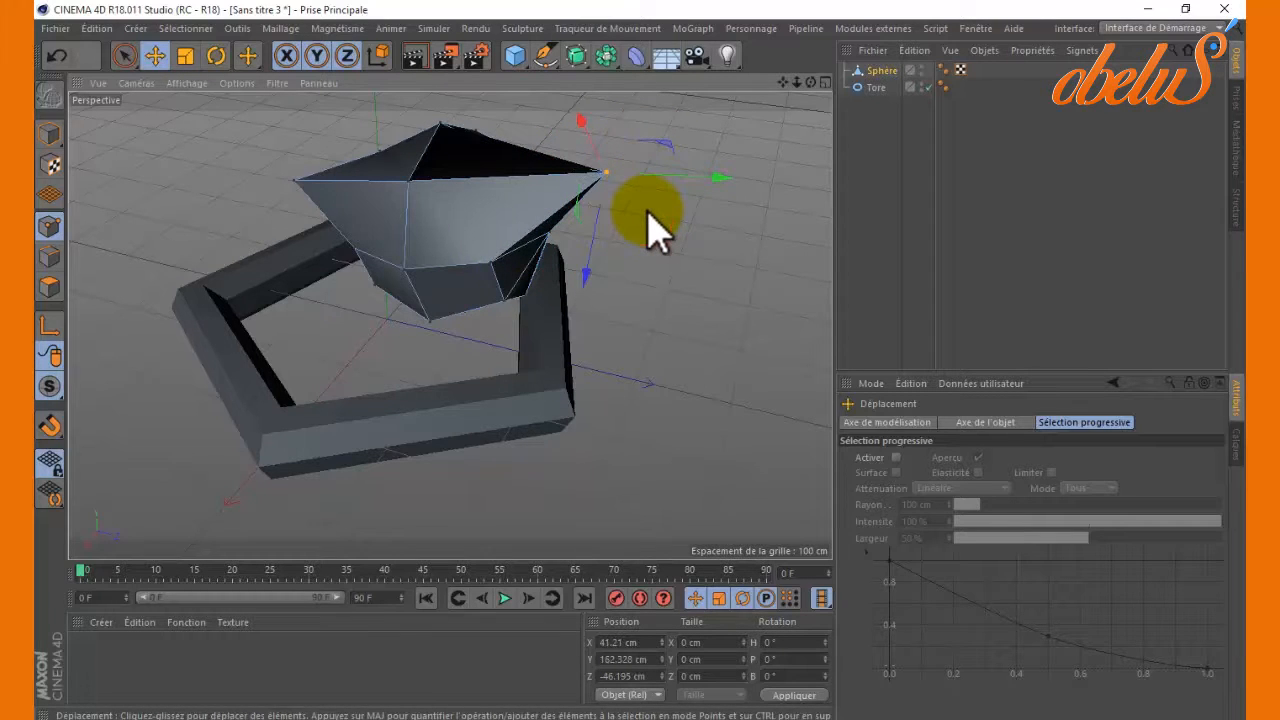
Move the sphere's front vertical edge to about X 212, Y 46, Z 88 cm, tilt it and shorten it slightly.
click(52, 260)
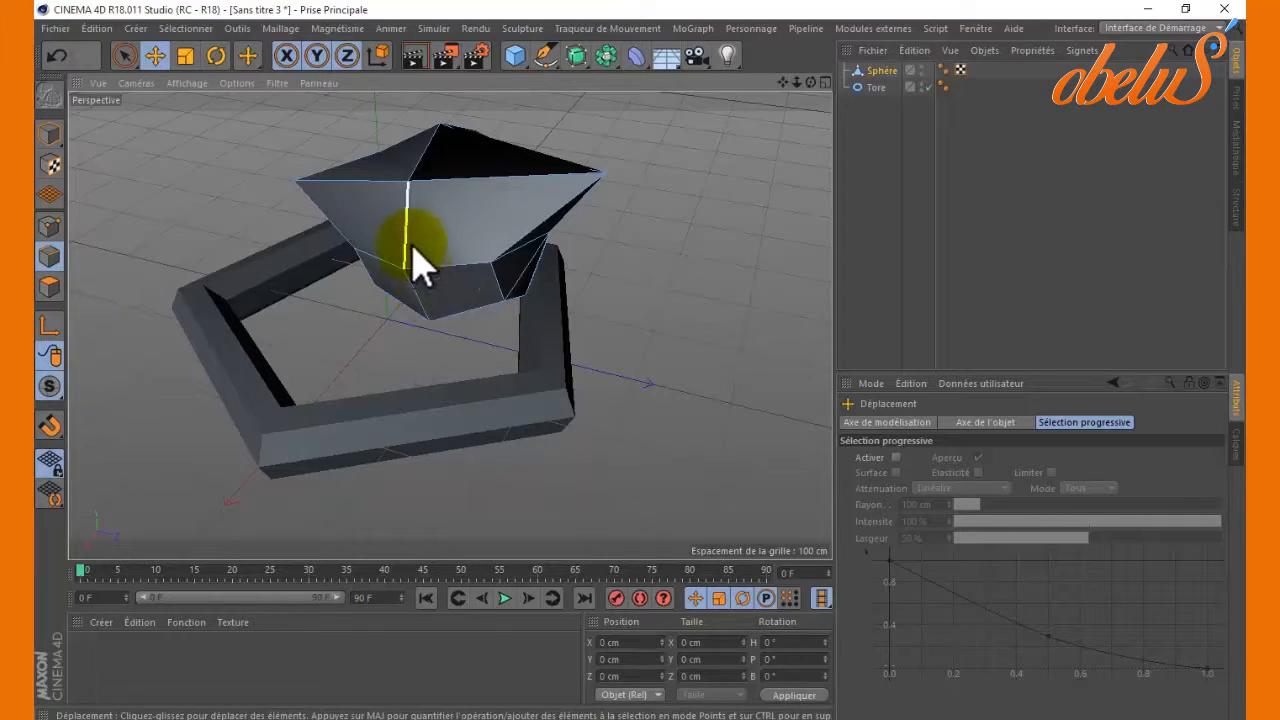
drag(389, 251, 349, 275)
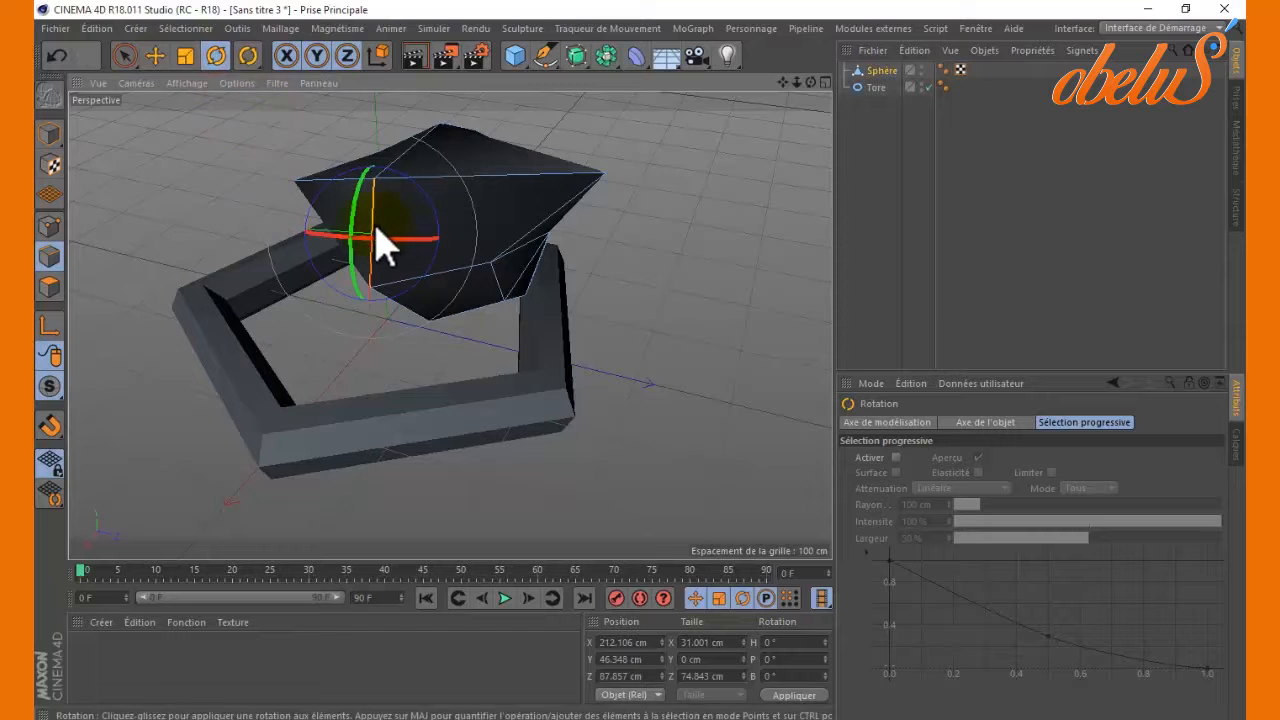
drag(362, 226, 360, 186)
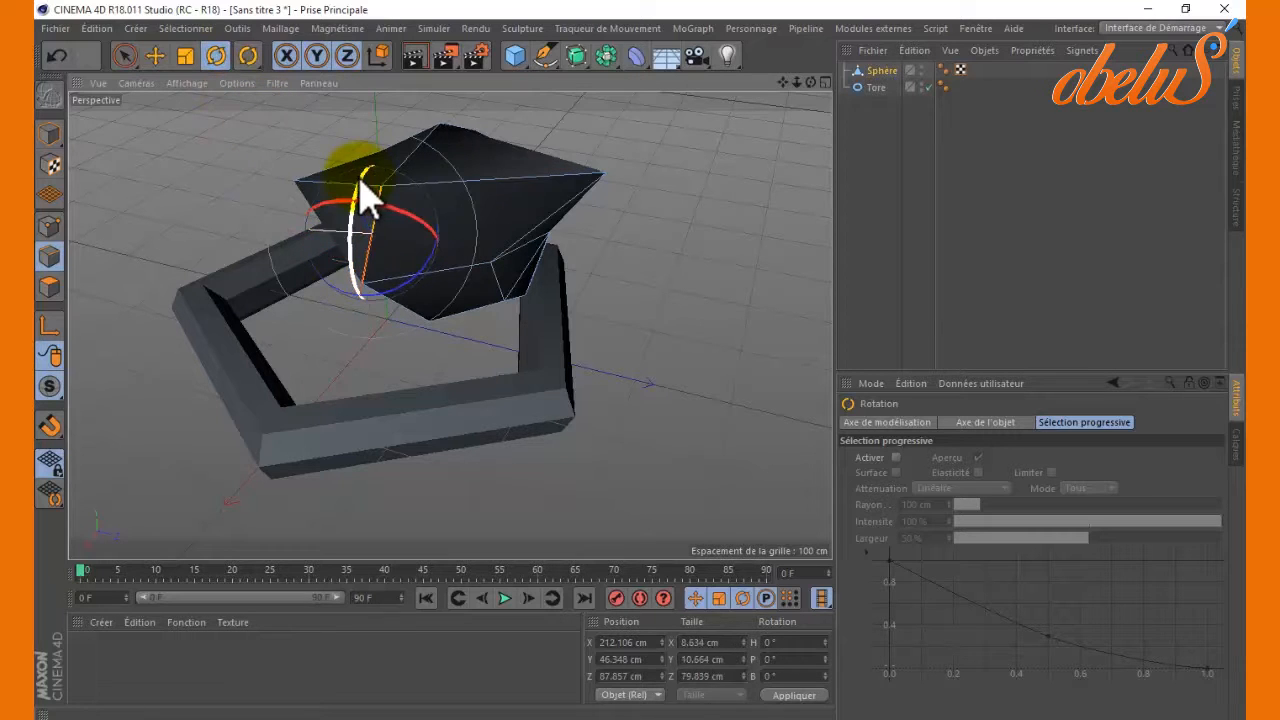
click(185, 56)
mouse_move(136, 210)
mouse_down()
mouse_move(326, 208)
mouse_move(638, 363)
mouse_move(145, 214)
mouse_up()
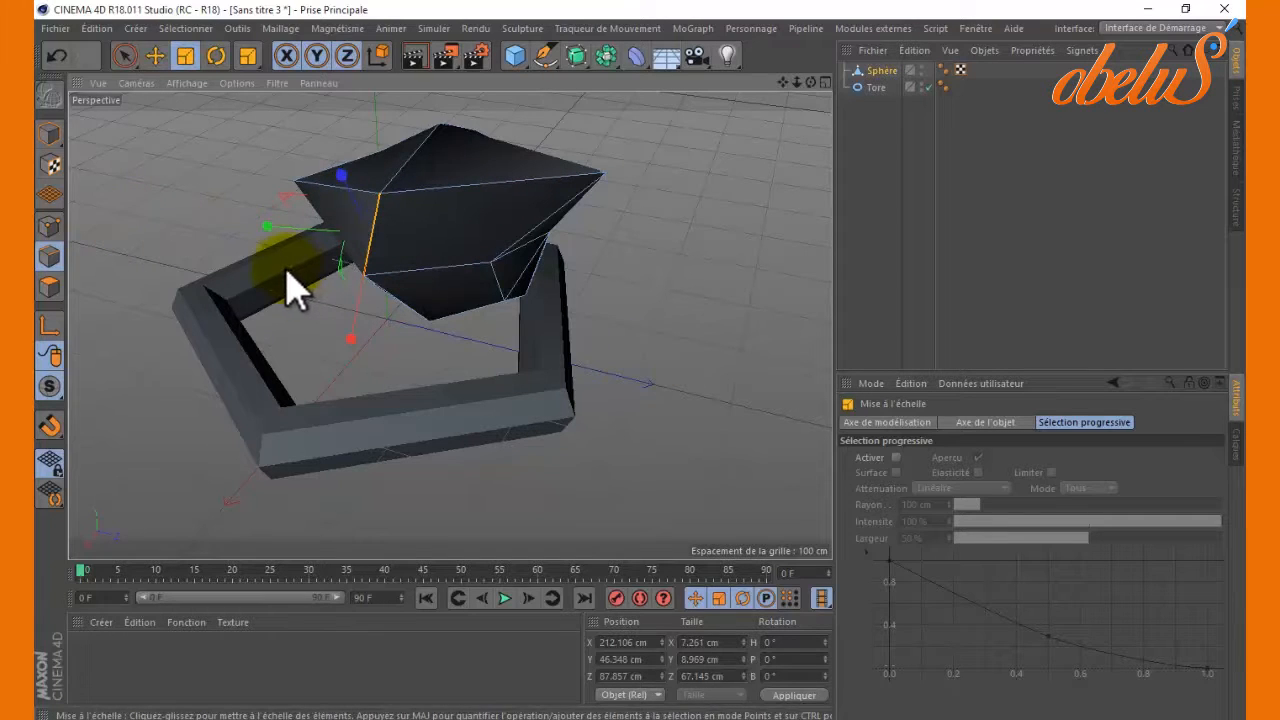
Move, shrink and rotate the sphere's large front polygon, ending at about X 120, Y 101, Z 39 cm.
click(50, 289)
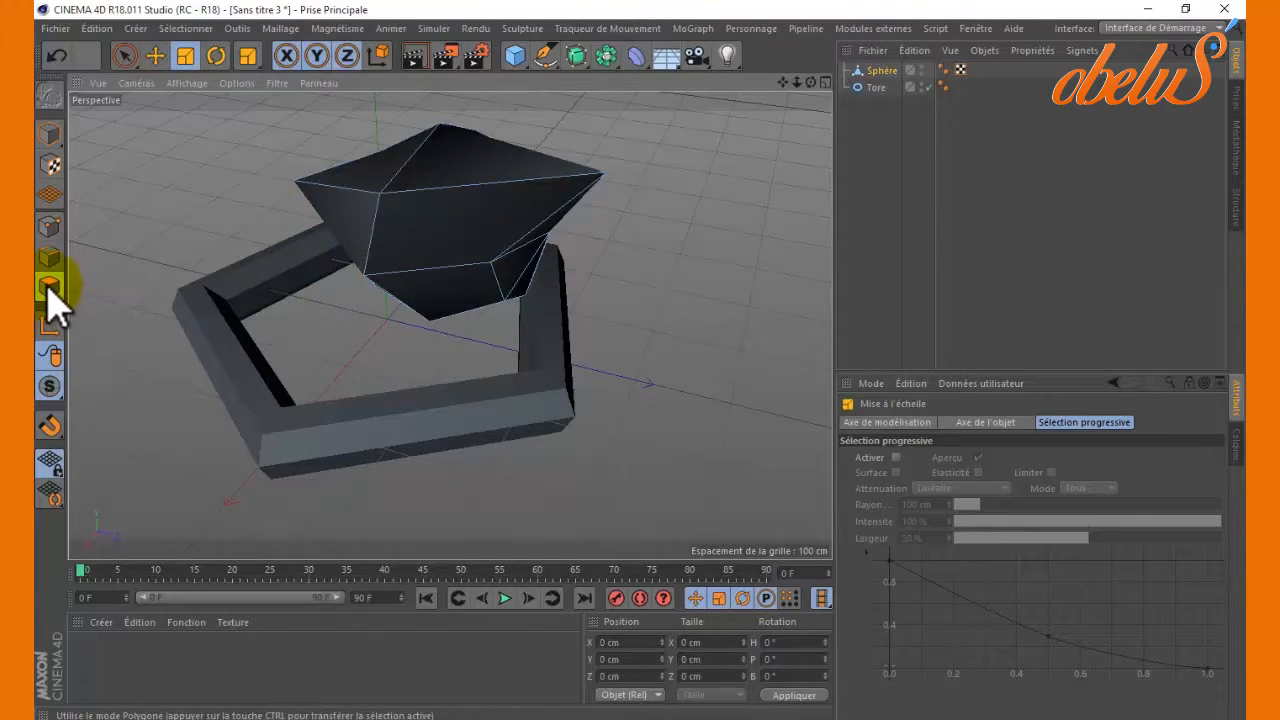
click(465, 215)
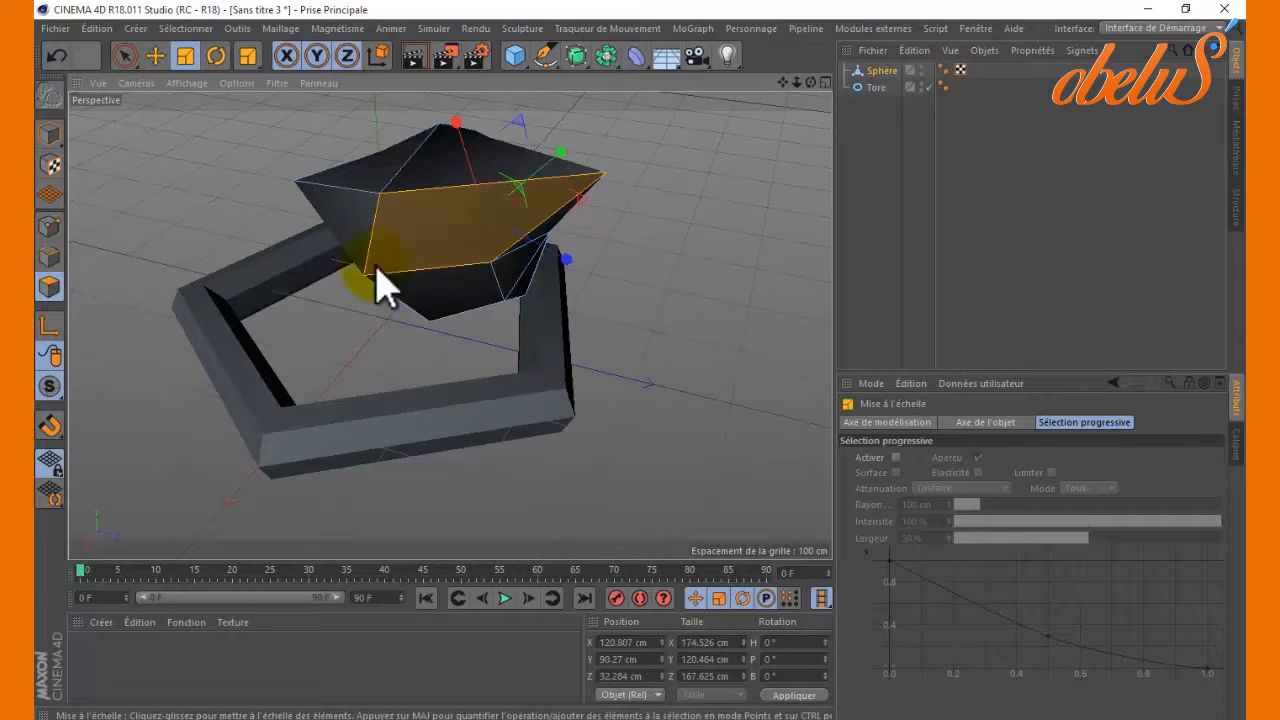
click(155, 56)
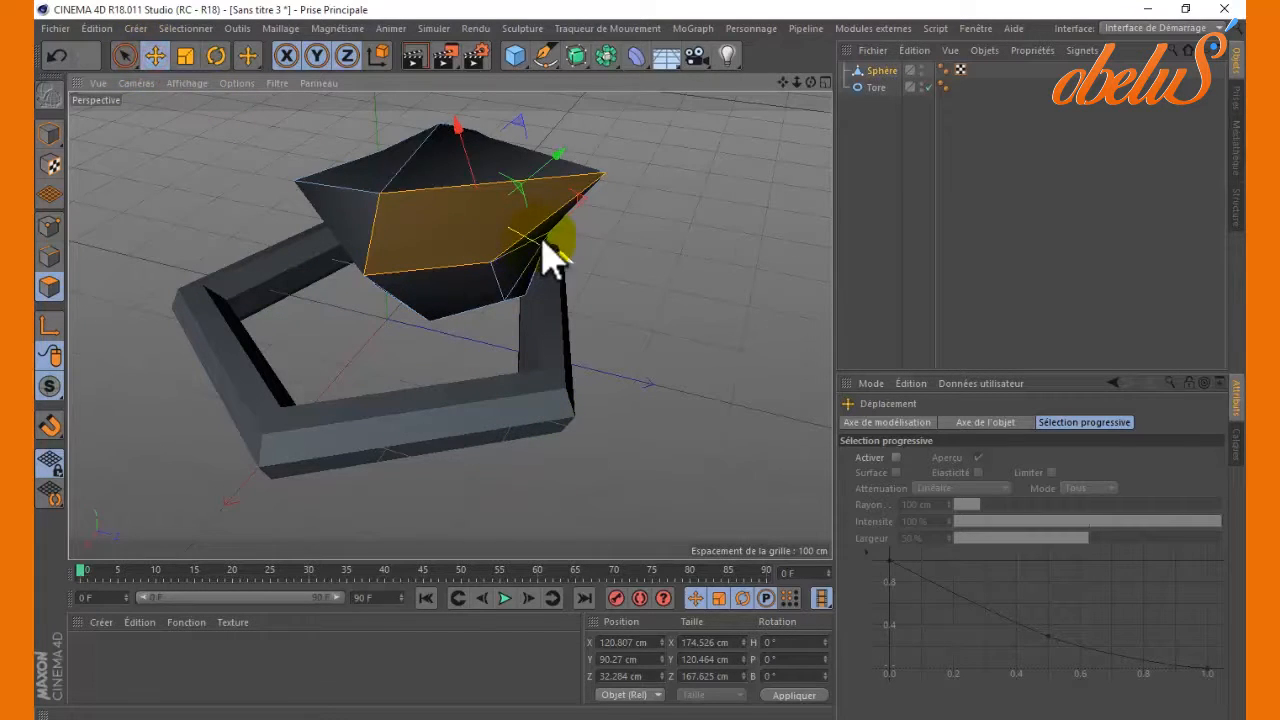
drag(543, 243, 572, 286)
click(185, 56)
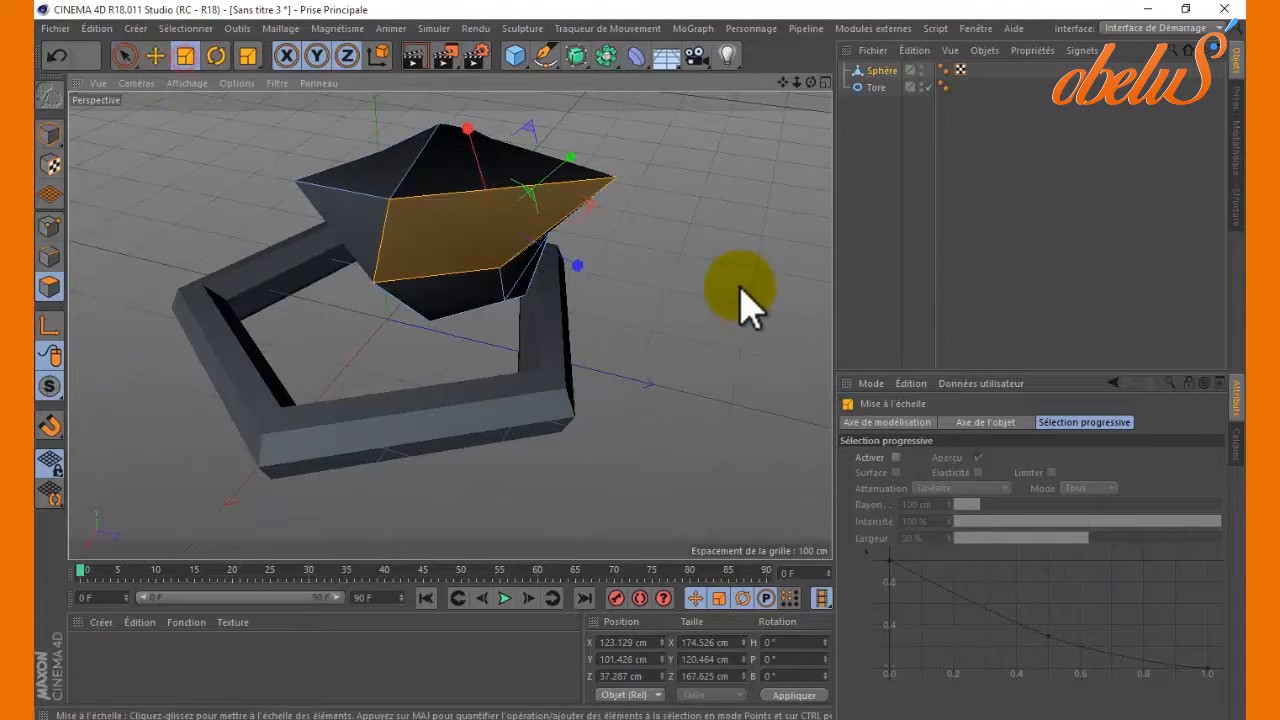
drag(745, 305, 690, 262)
click(216, 56)
drag(811, 83, 645, 383)
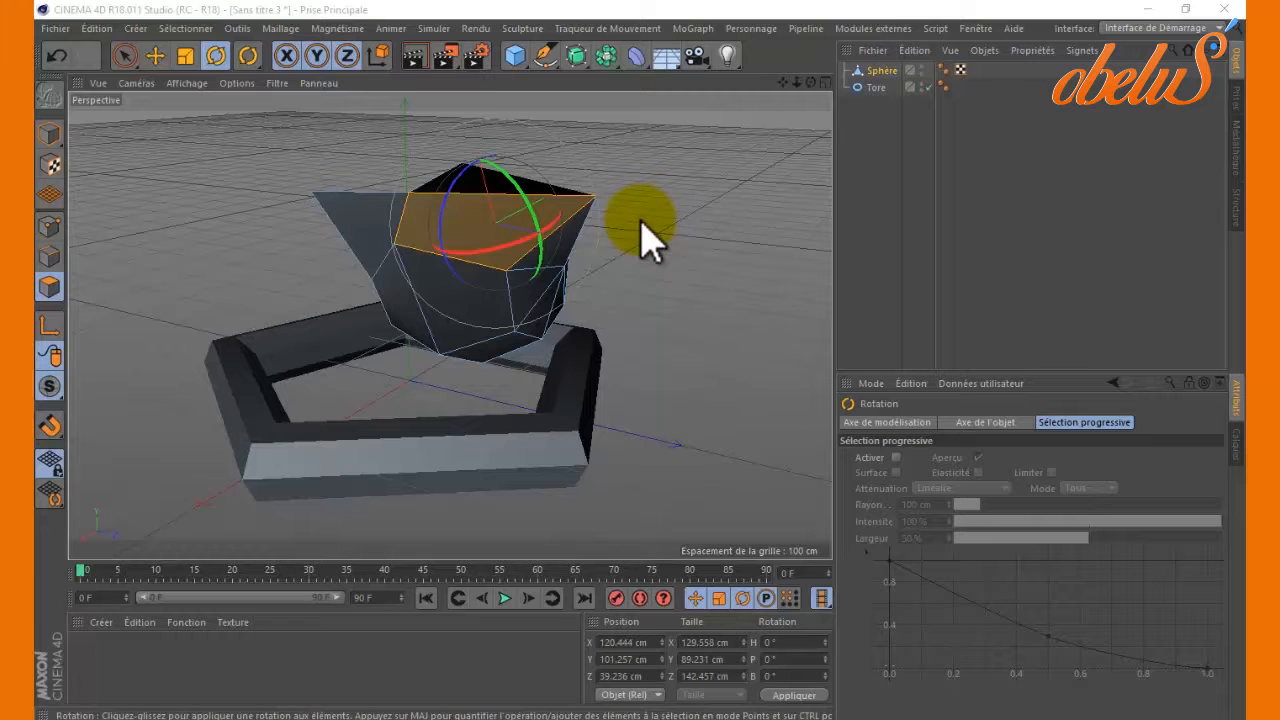
Extrude the sphere's pointed upper polygon by about 31.3 cm.
drag(810, 83, 640, 365)
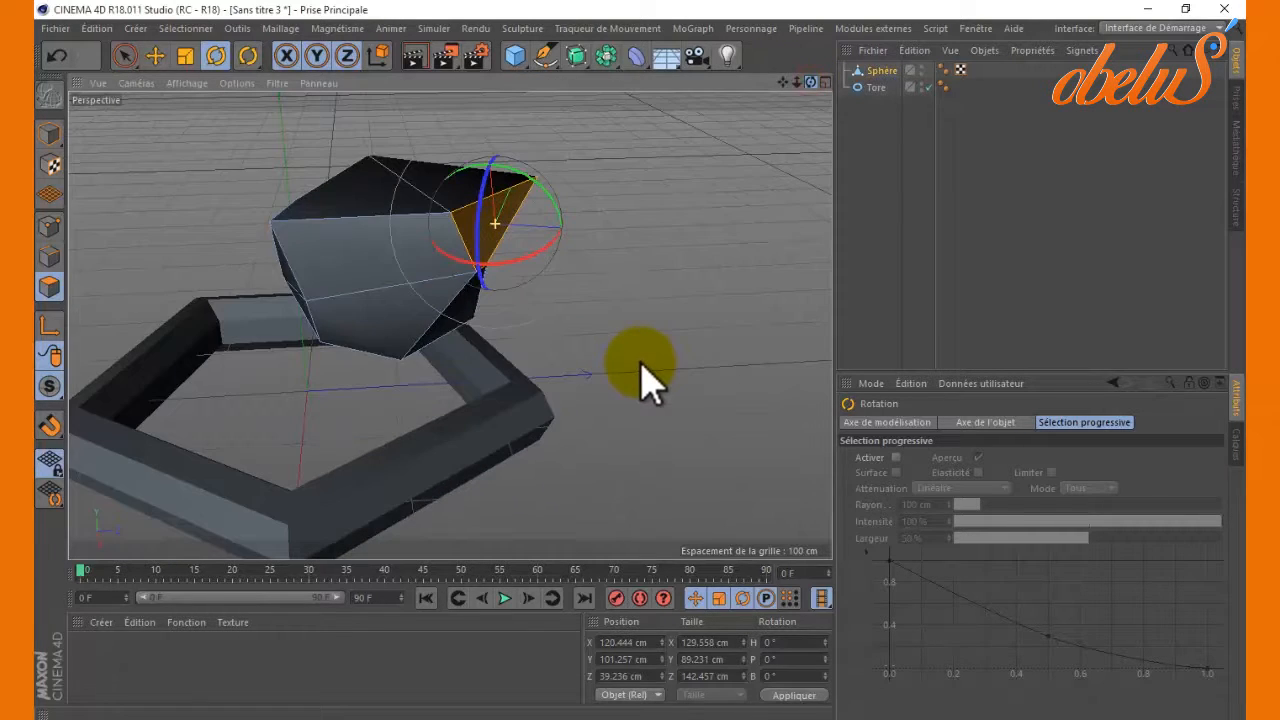
click(362, 200)
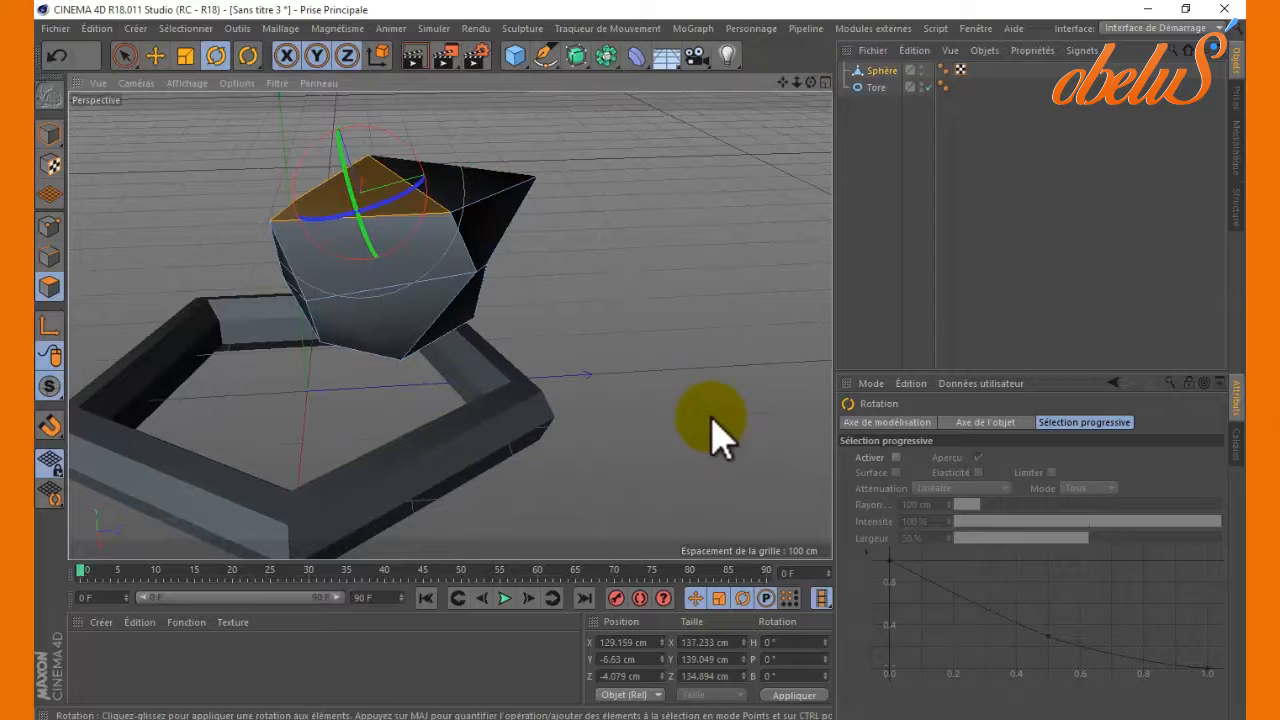
right_click(436, 212)
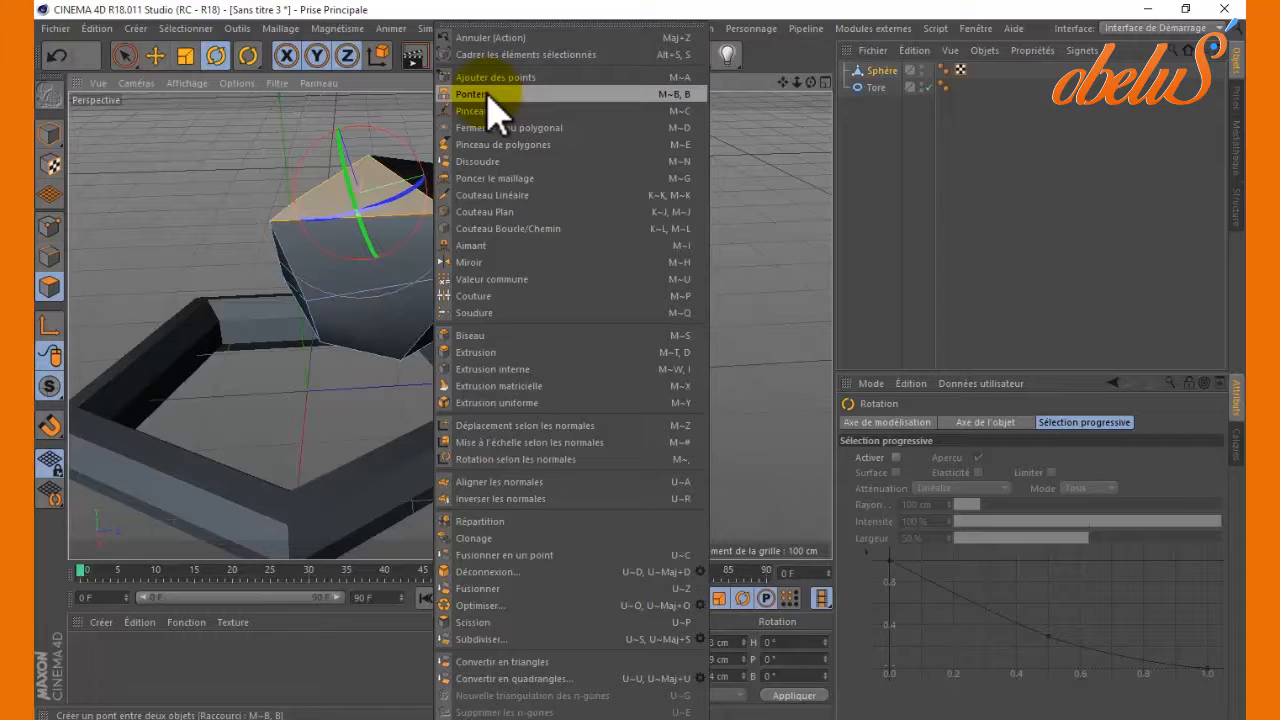
click(488, 360)
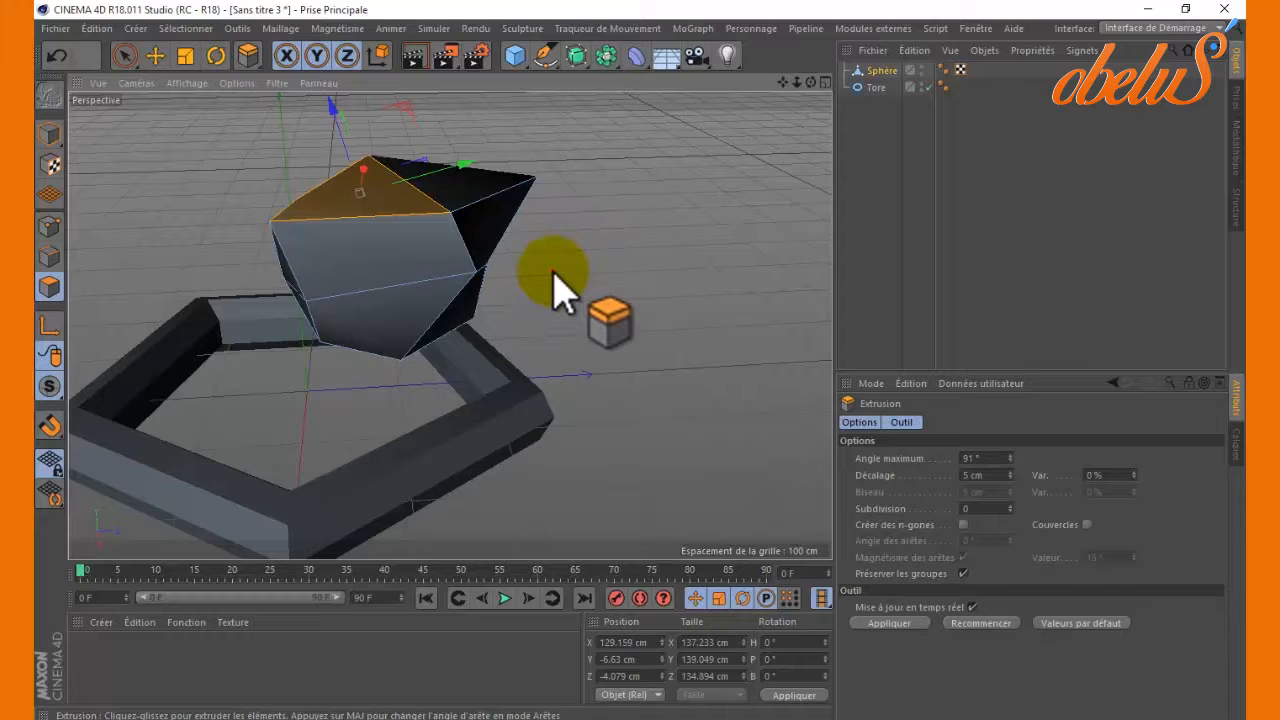
drag(553, 272, 641, 364)
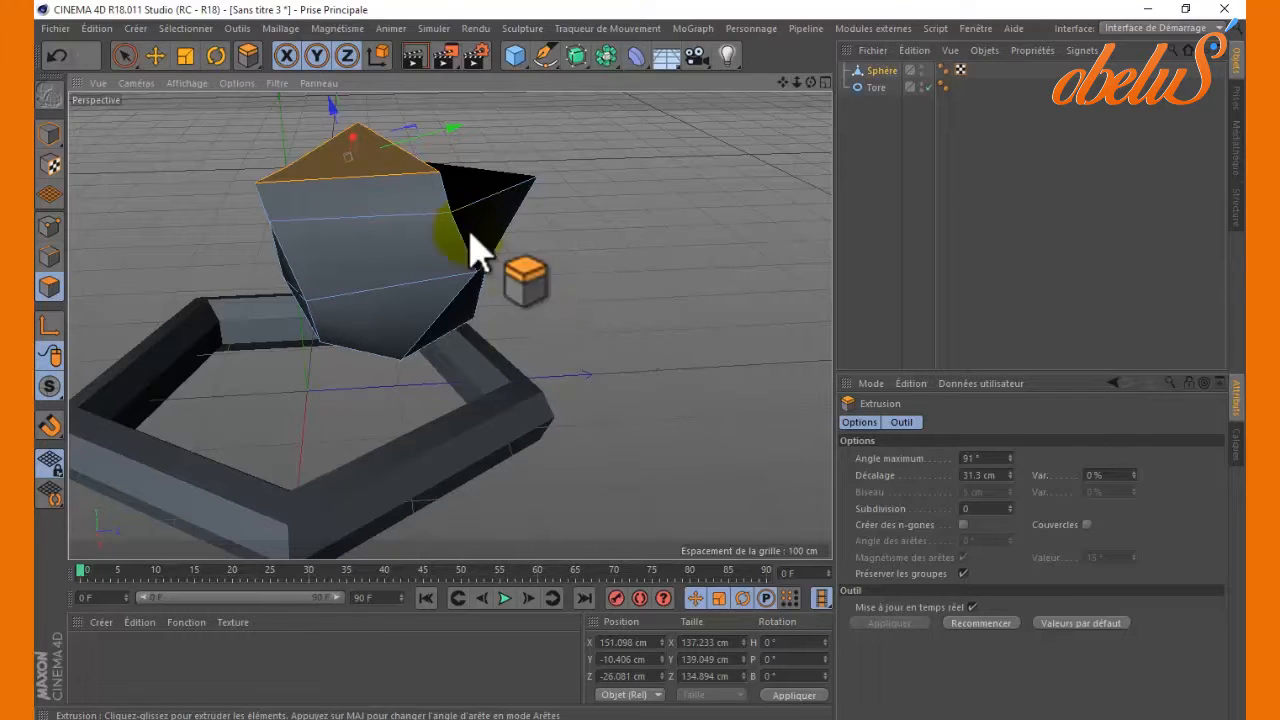
Extrude the side polygon adjoining the first extrusion by about 51.9 cm.
click(421, 264)
drag(811, 83, 651, 380)
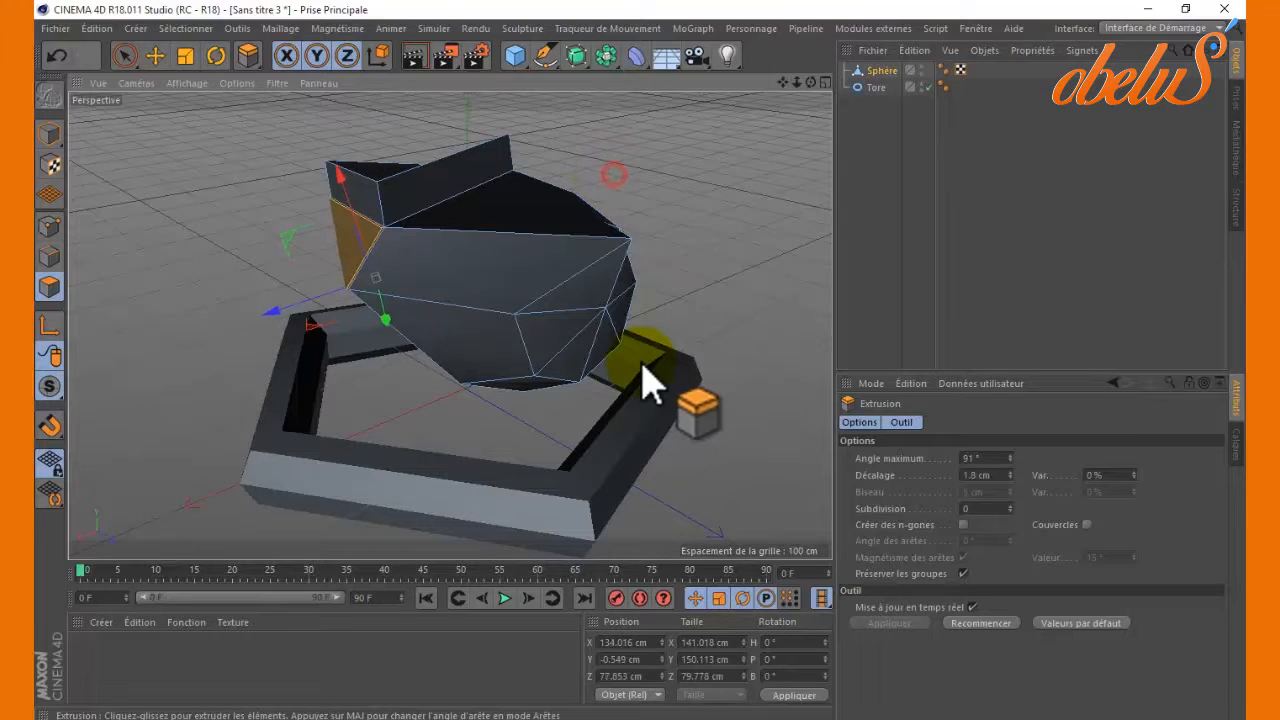
drag(648, 380, 648, 380)
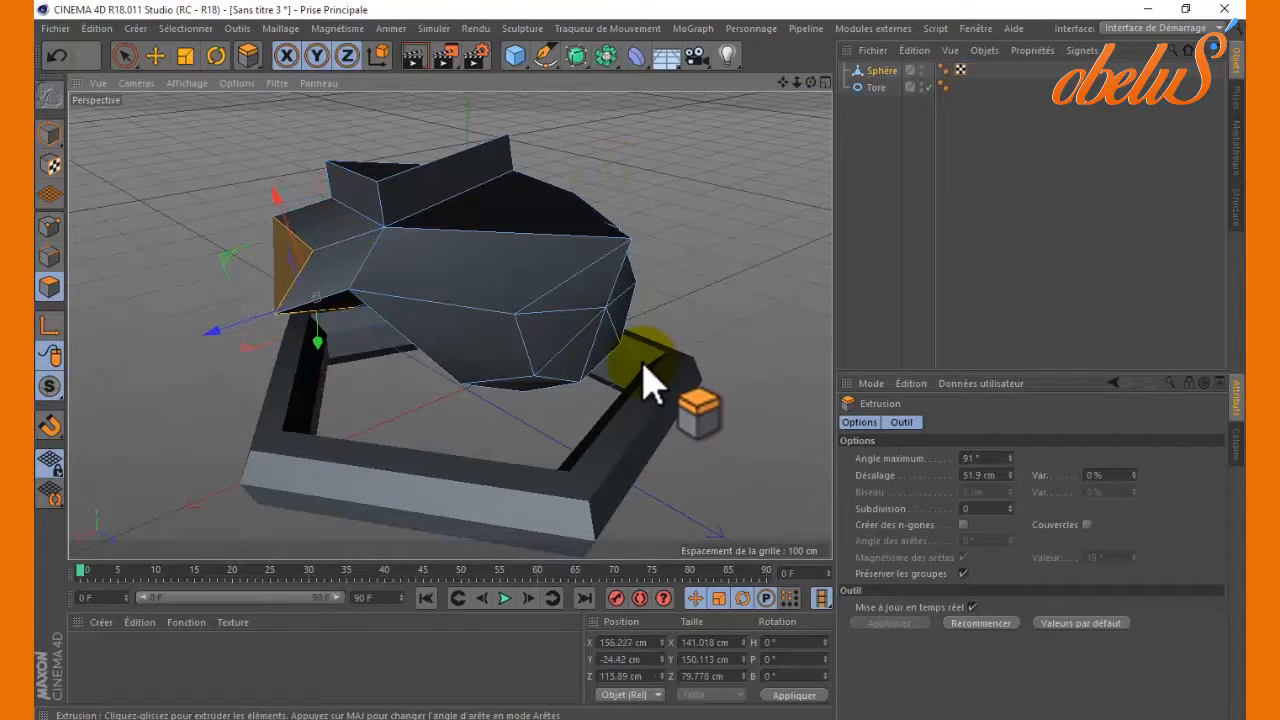
Extrude the end face of the first extrusion again, with an offset of 41.6 cm and a maximum angle of -42°.
drag(811, 82, 638, 372)
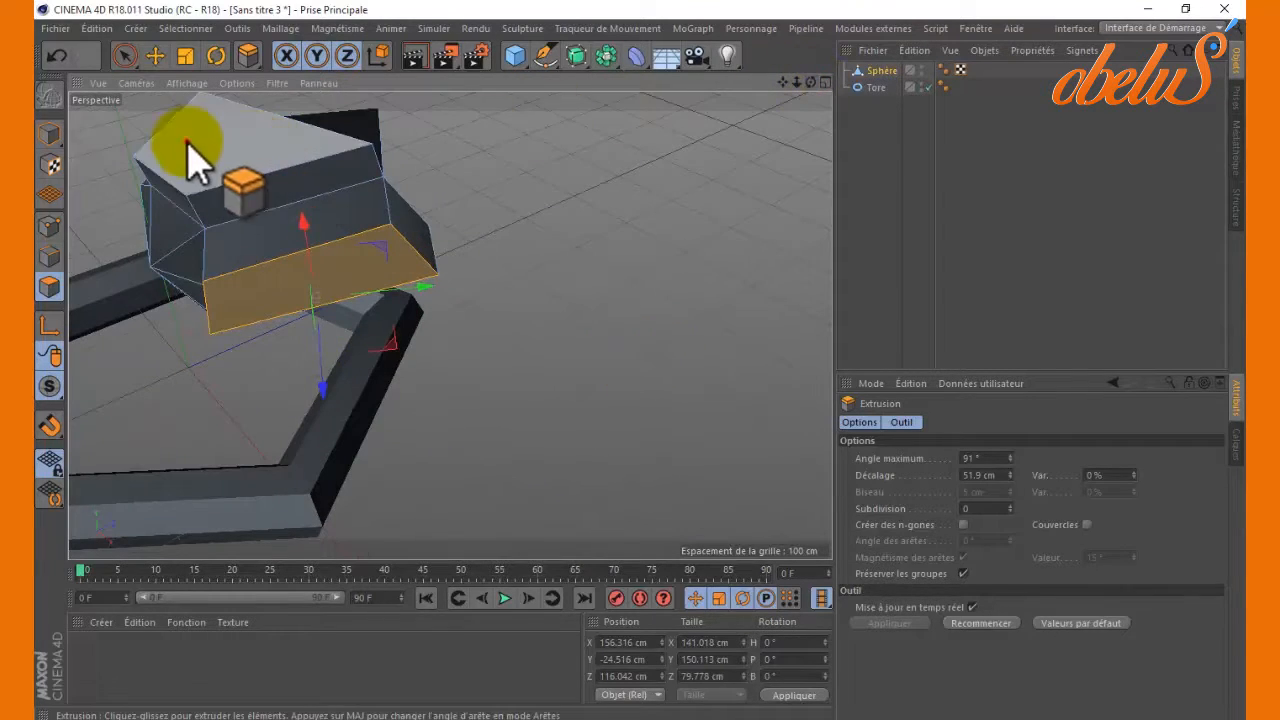
click(190, 150)
drag(780, 84, 642, 366)
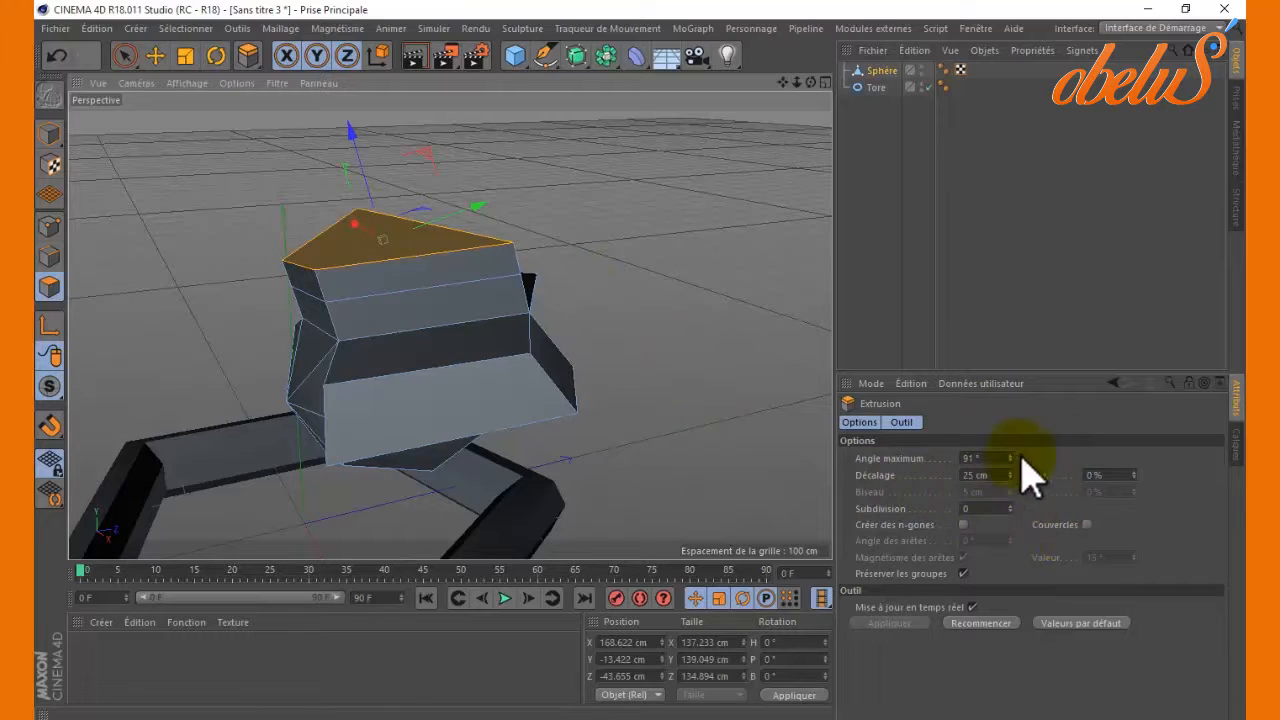
mouse_move(1012, 477)
mouse_down()
mouse_move(1014, 458)
mouse_move(1000, 500)
mouse_move(1010, 458)
mouse_move(1013, 473)
mouse_up()
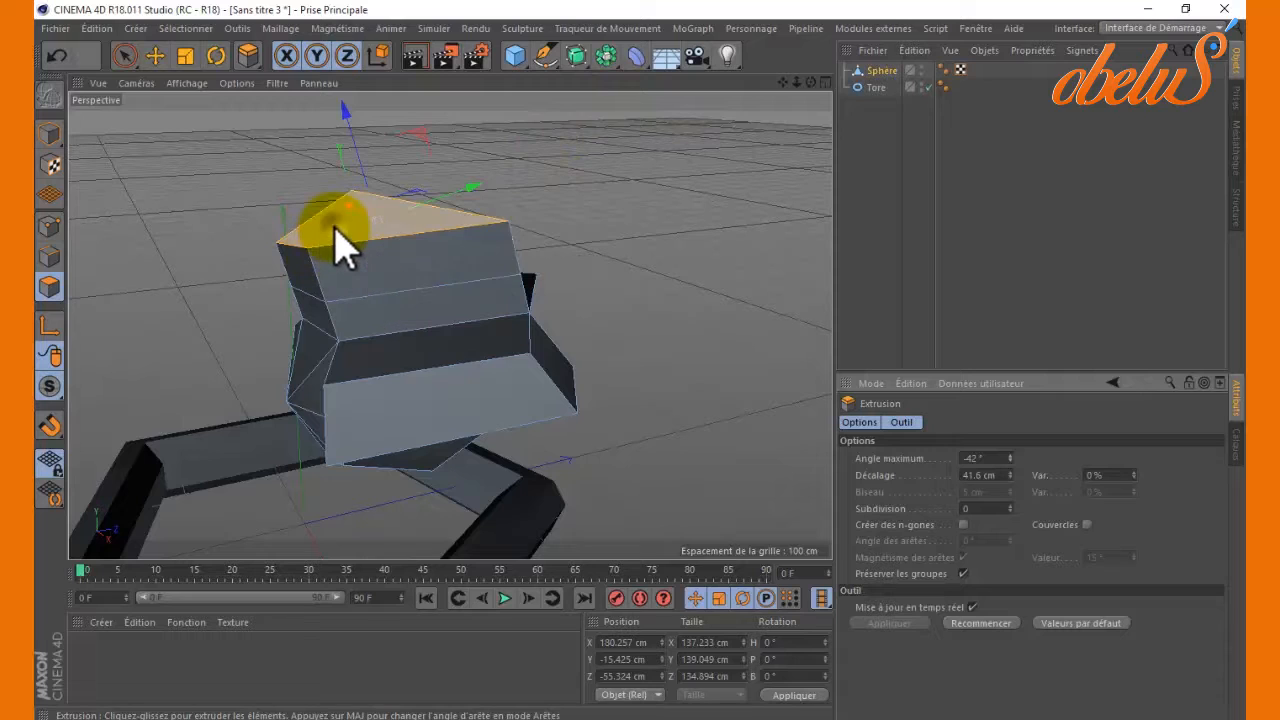
Inset the top extruded face with Inner Extrude by about 24.4 cm.
right_click(339, 245)
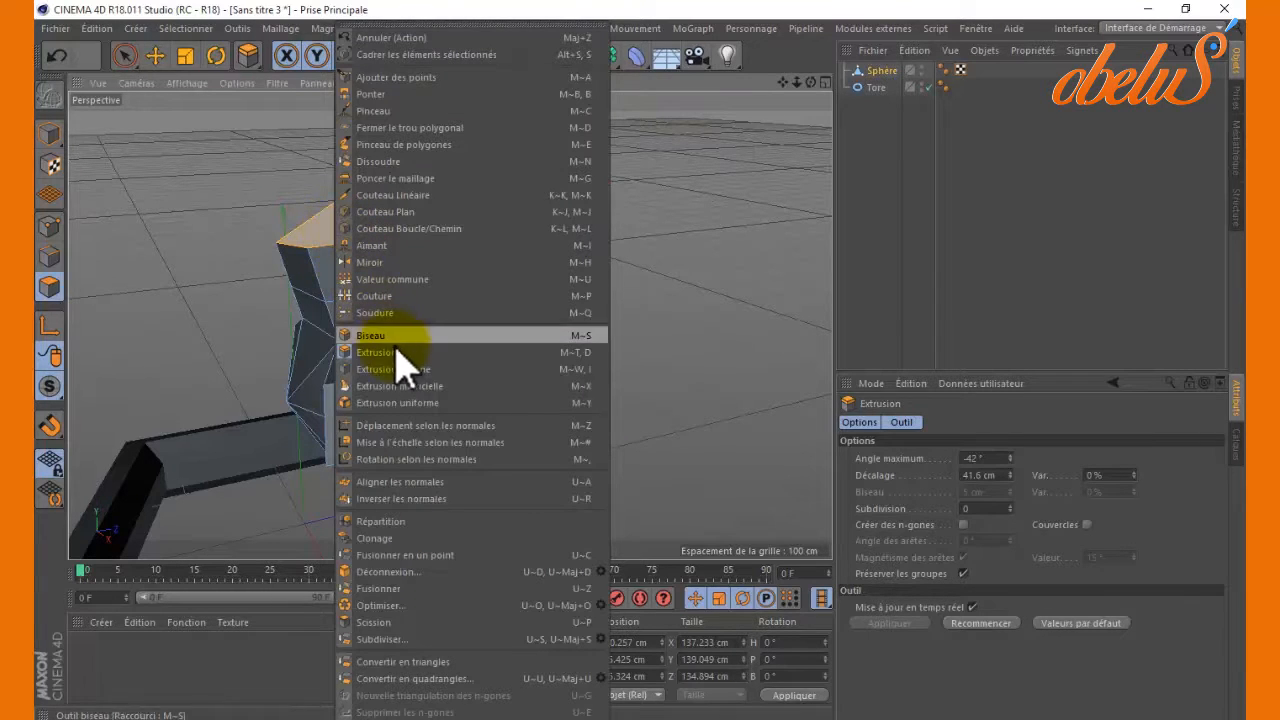
click(408, 370)
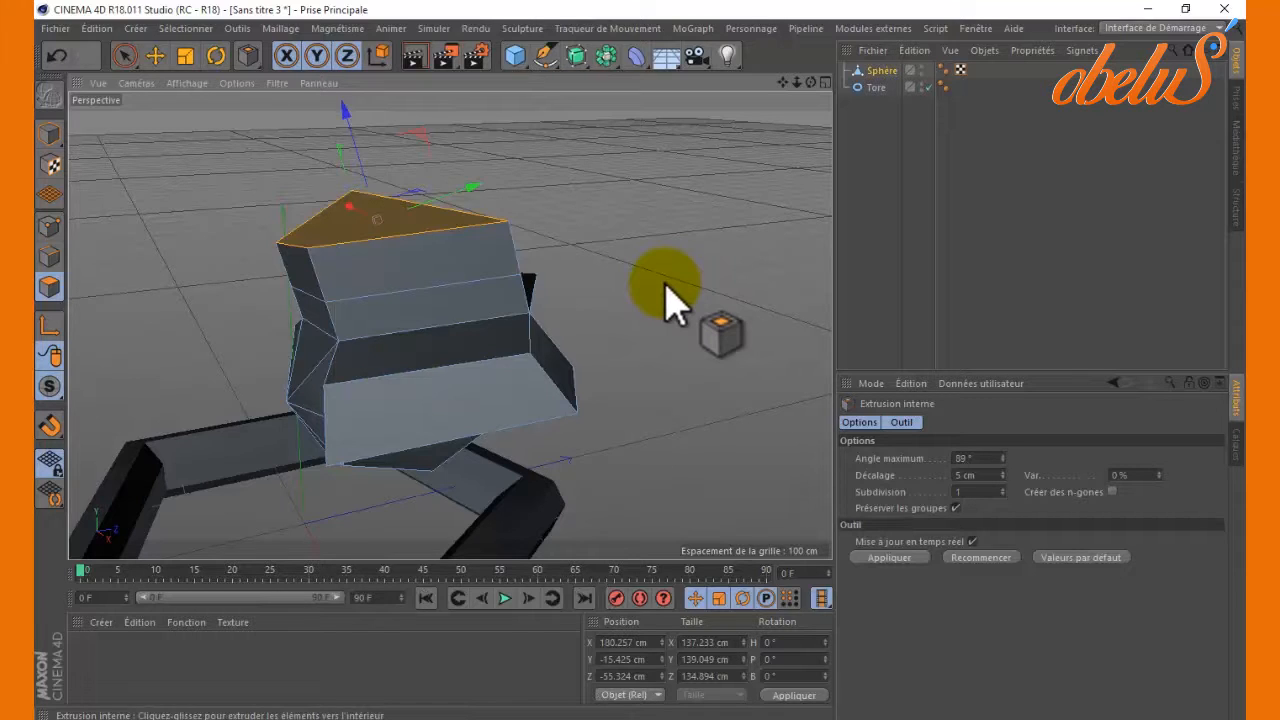
drag(668, 300, 645, 380)
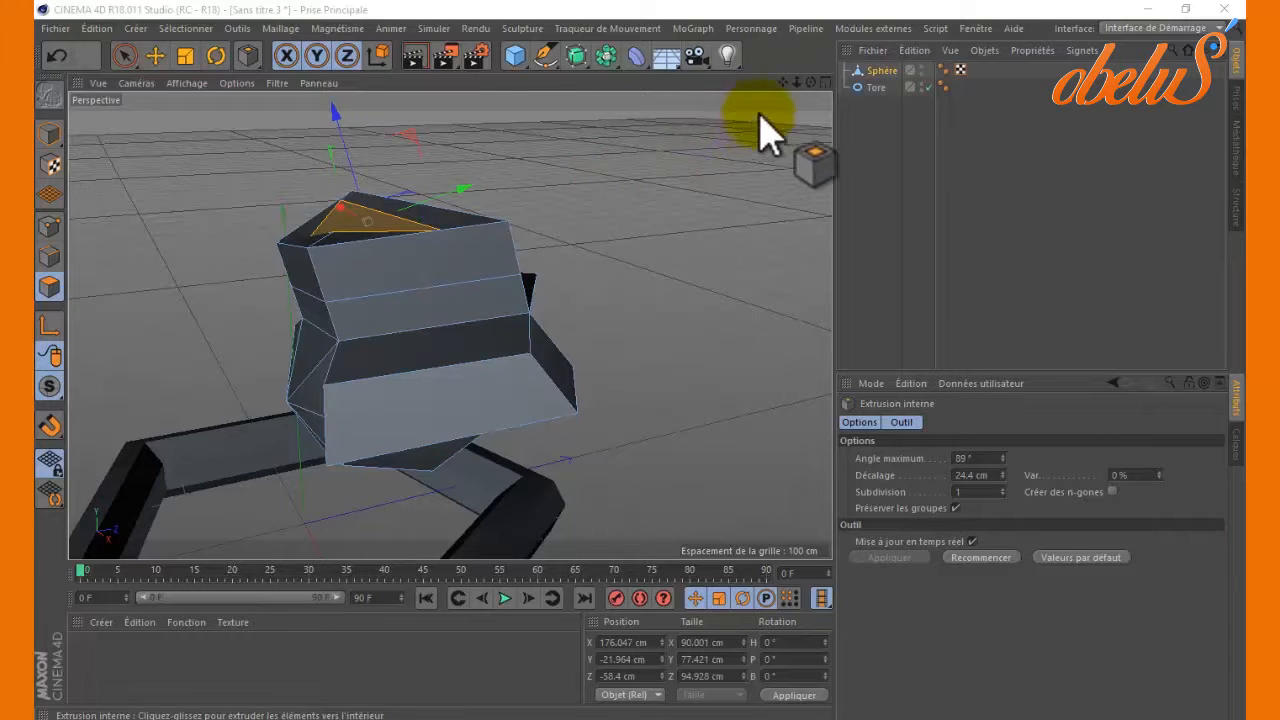
Inset the long side face of the topmost extruded section with Inner Extrude by about 8.9 cm.
drag(810, 82, 651, 380)
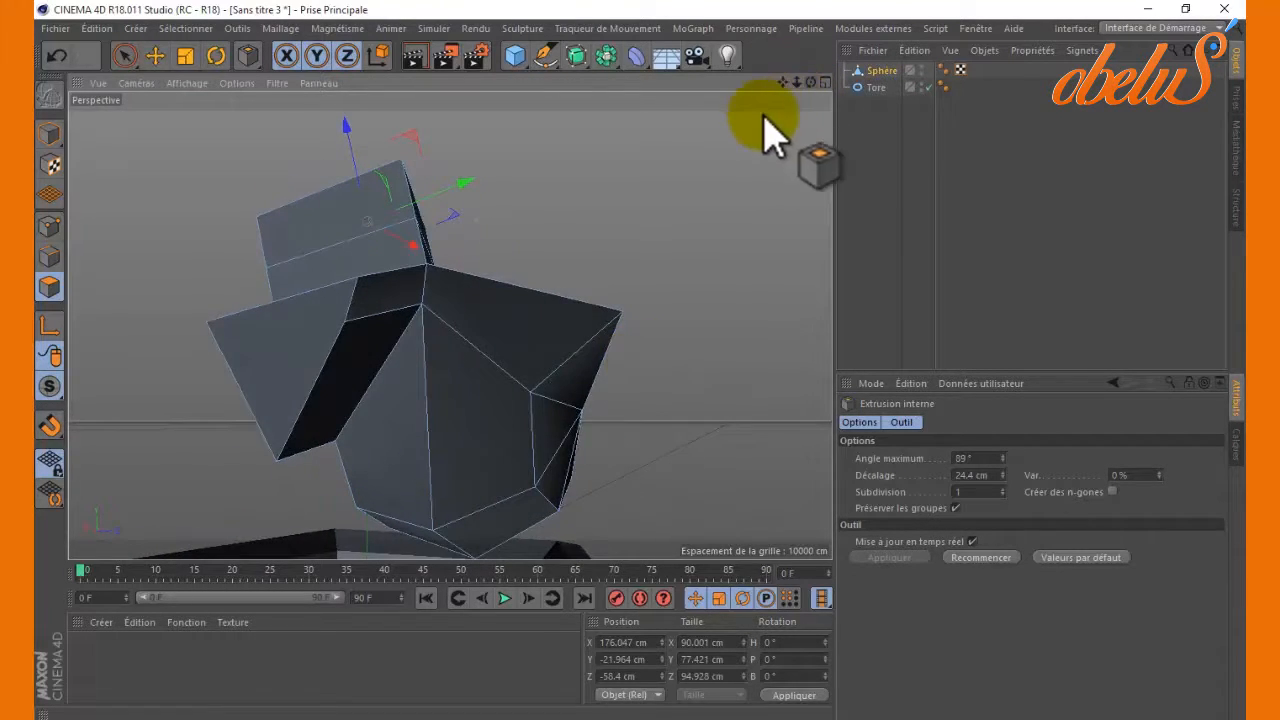
click(337, 242)
drag(812, 84, 645, 380)
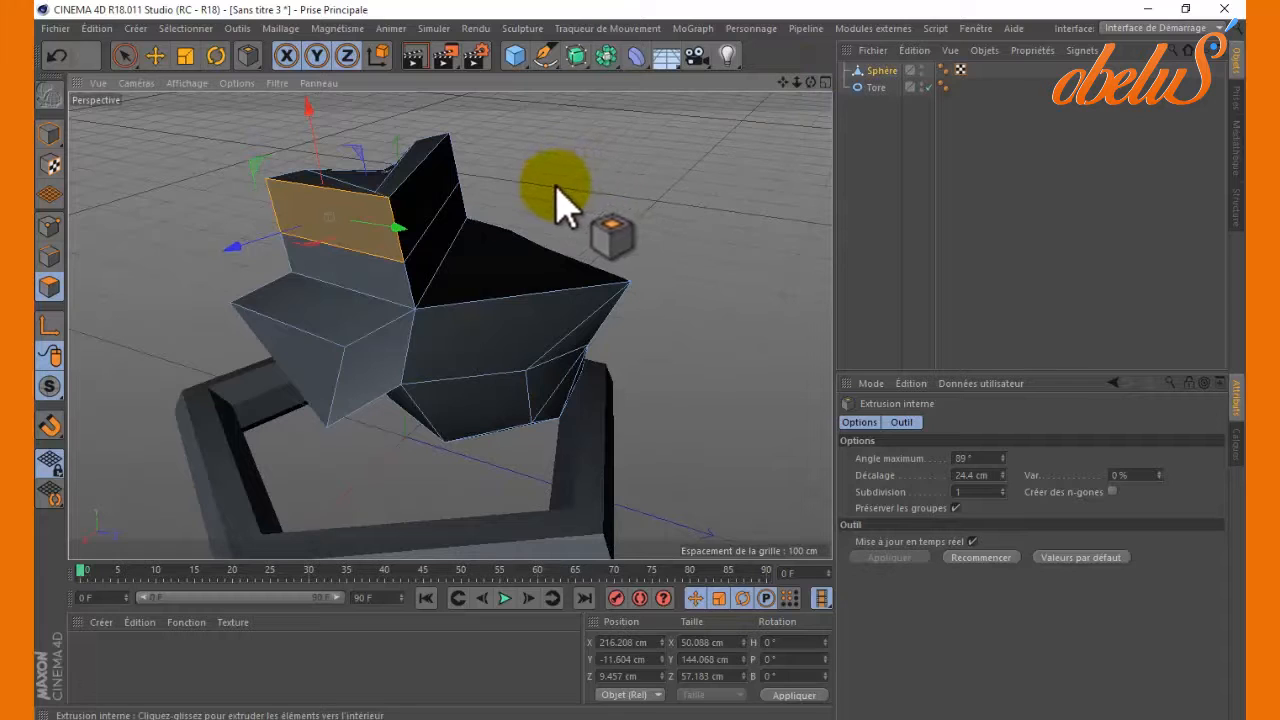
drag(555, 185, 641, 362)
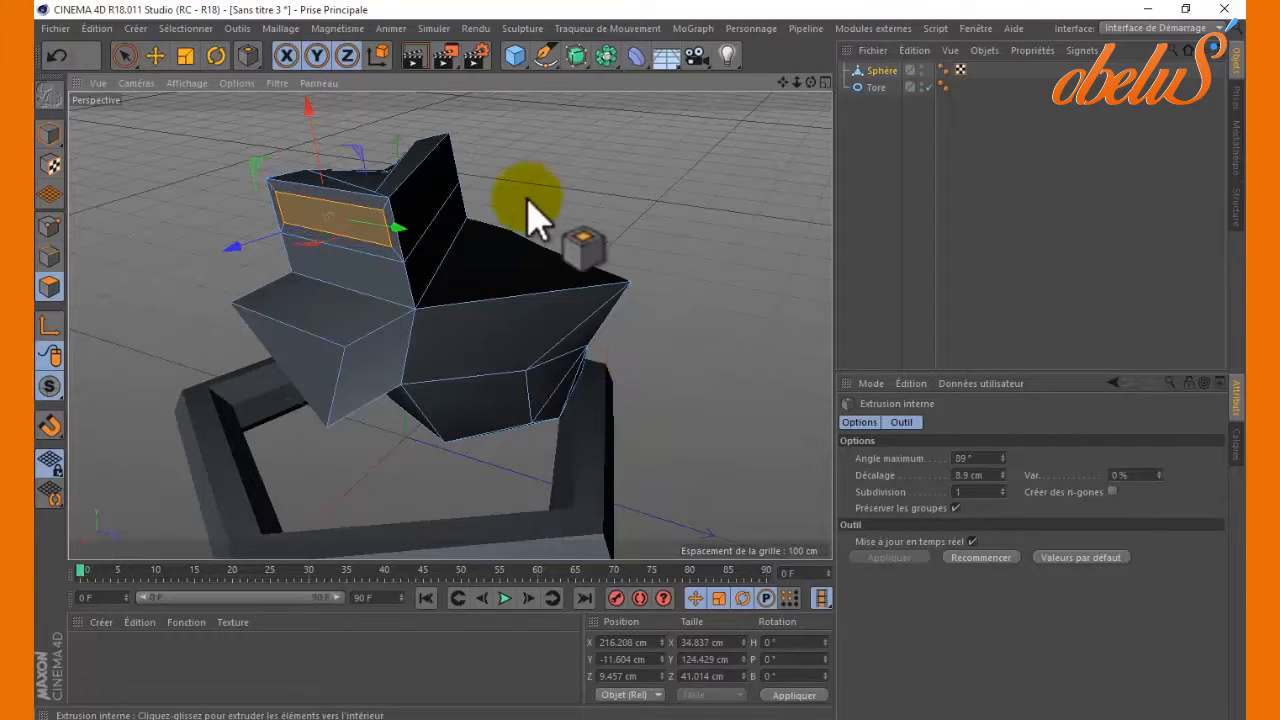
Extrude the inset side face outward by about 33.1 cm.
right_click(355, 250)
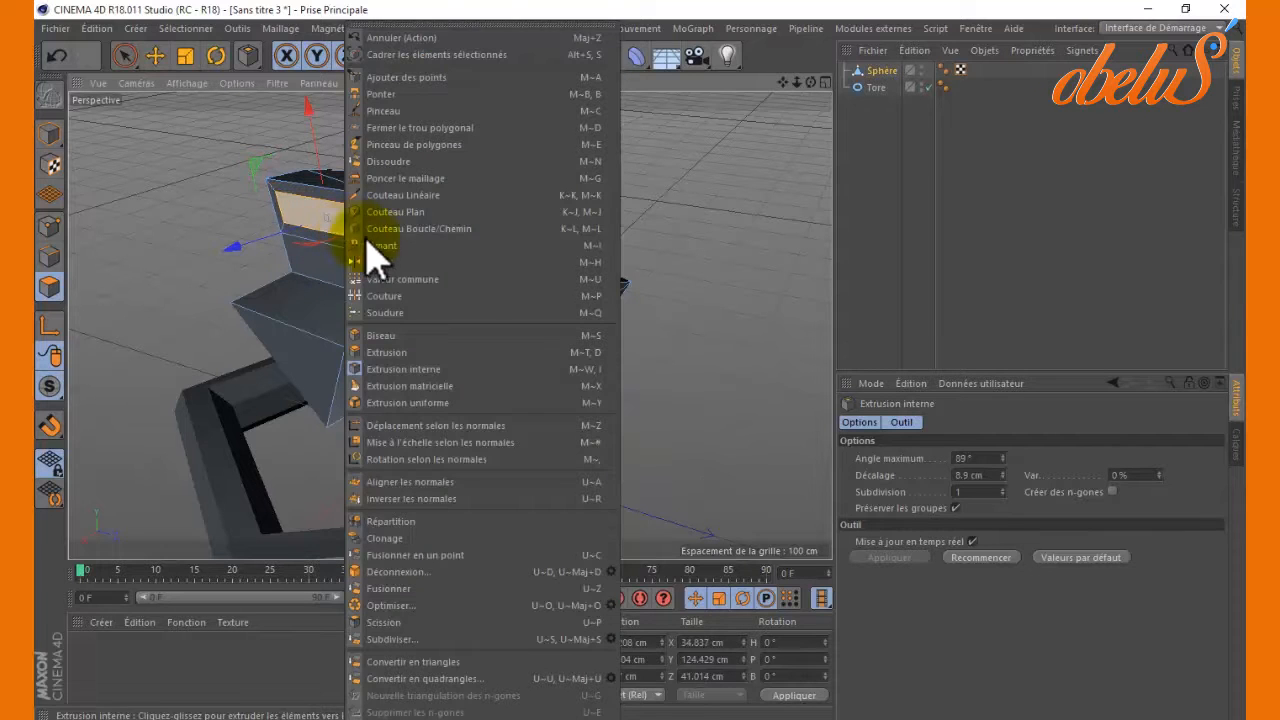
click(400, 356)
drag(409, 366, 645, 380)
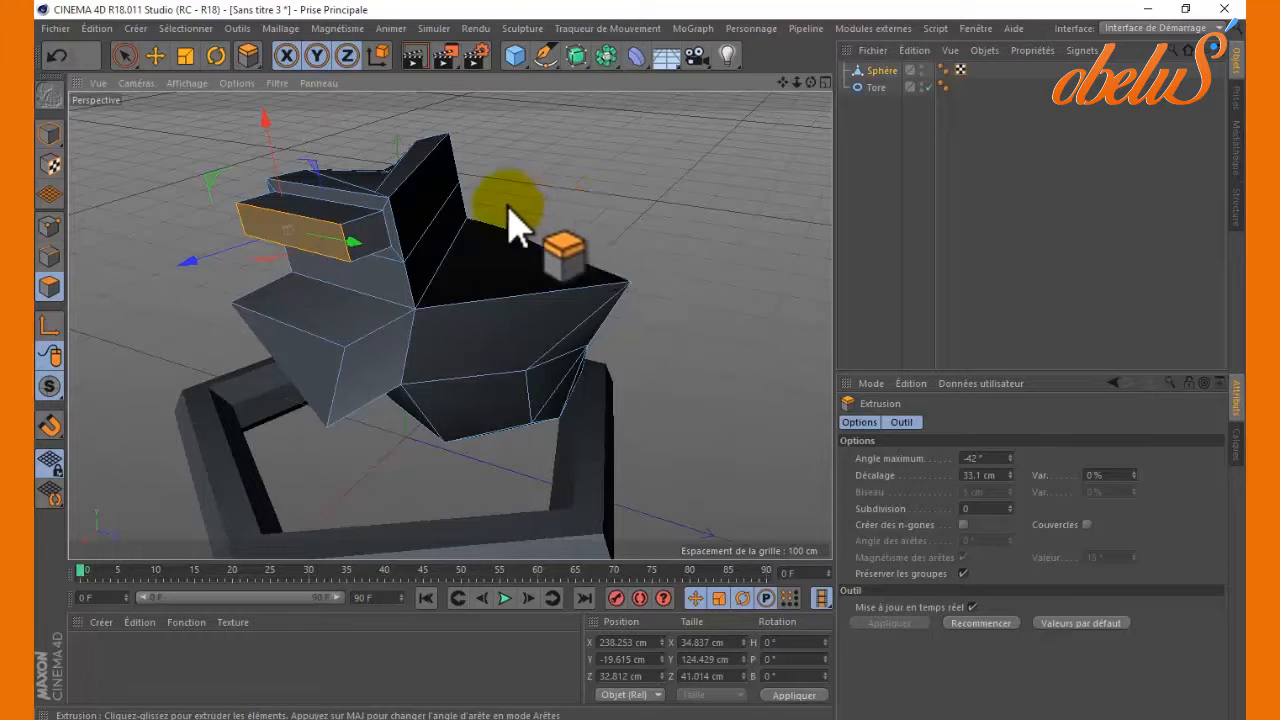
Widen the protruding block's end face with a negative Inner Extrude offset, to about 49 x 143 x 56 cm.
right_click(320, 245)
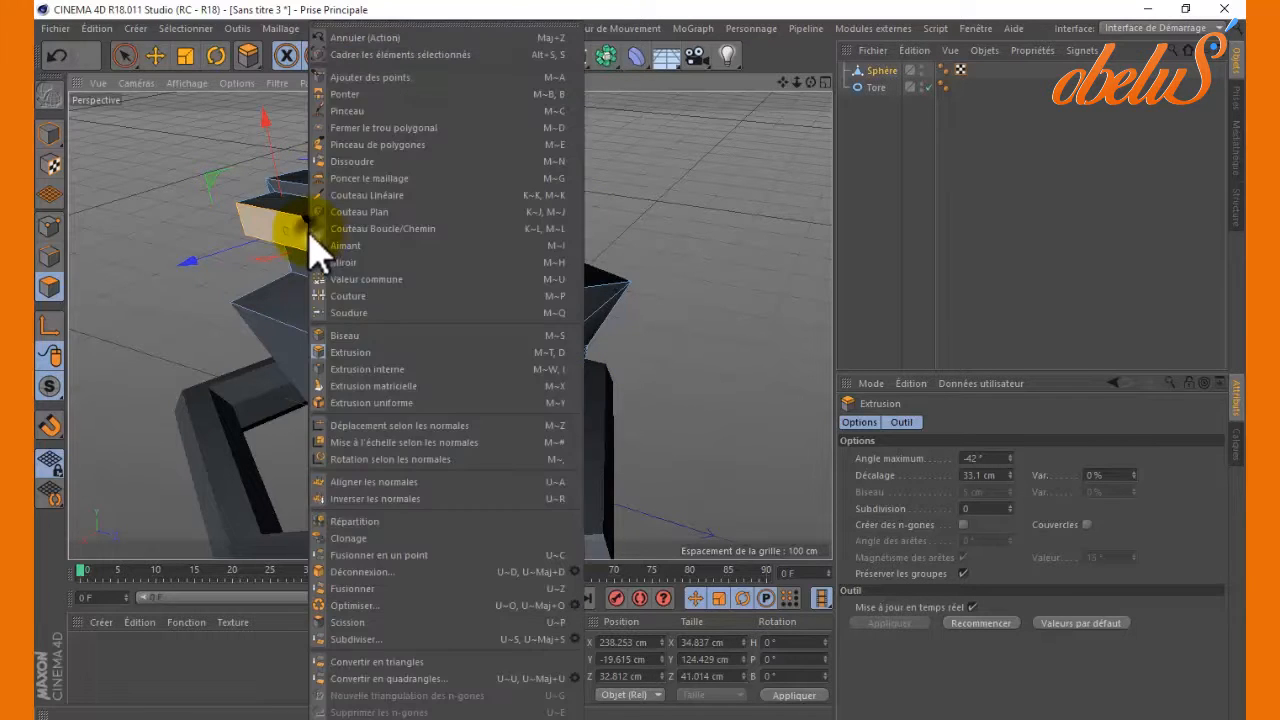
click(352, 372)
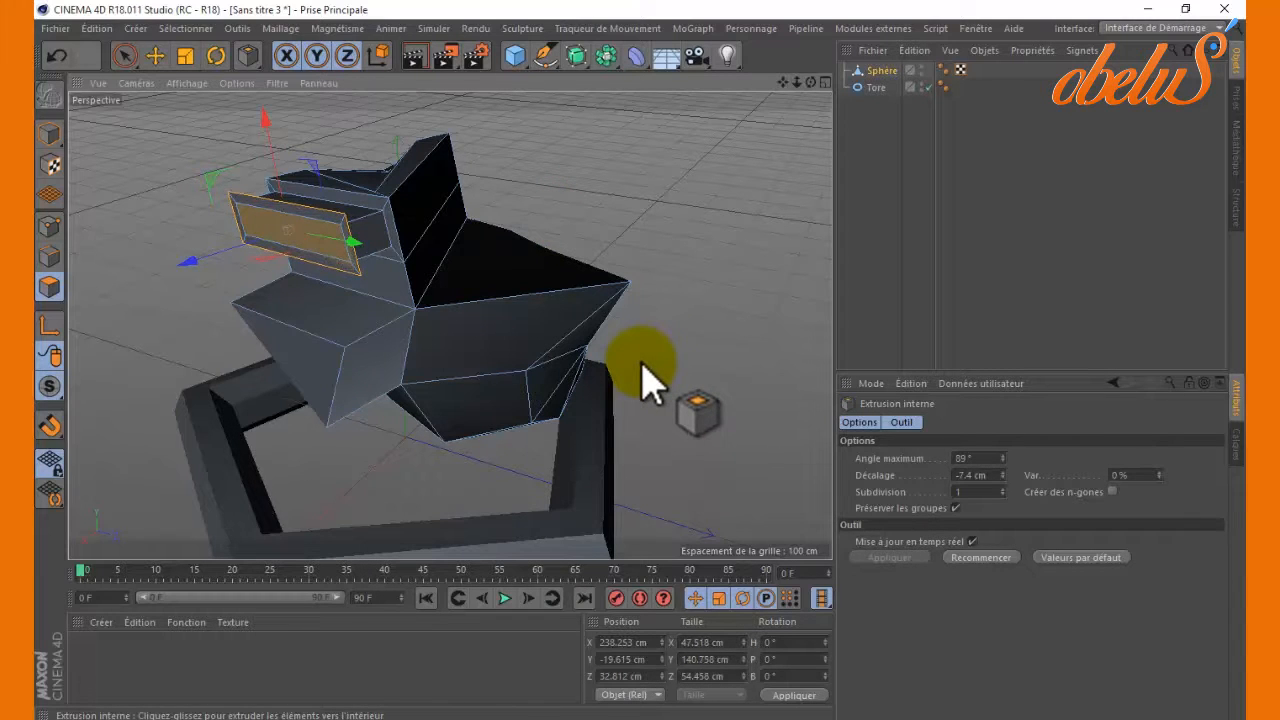
drag(645, 380, 642, 363)
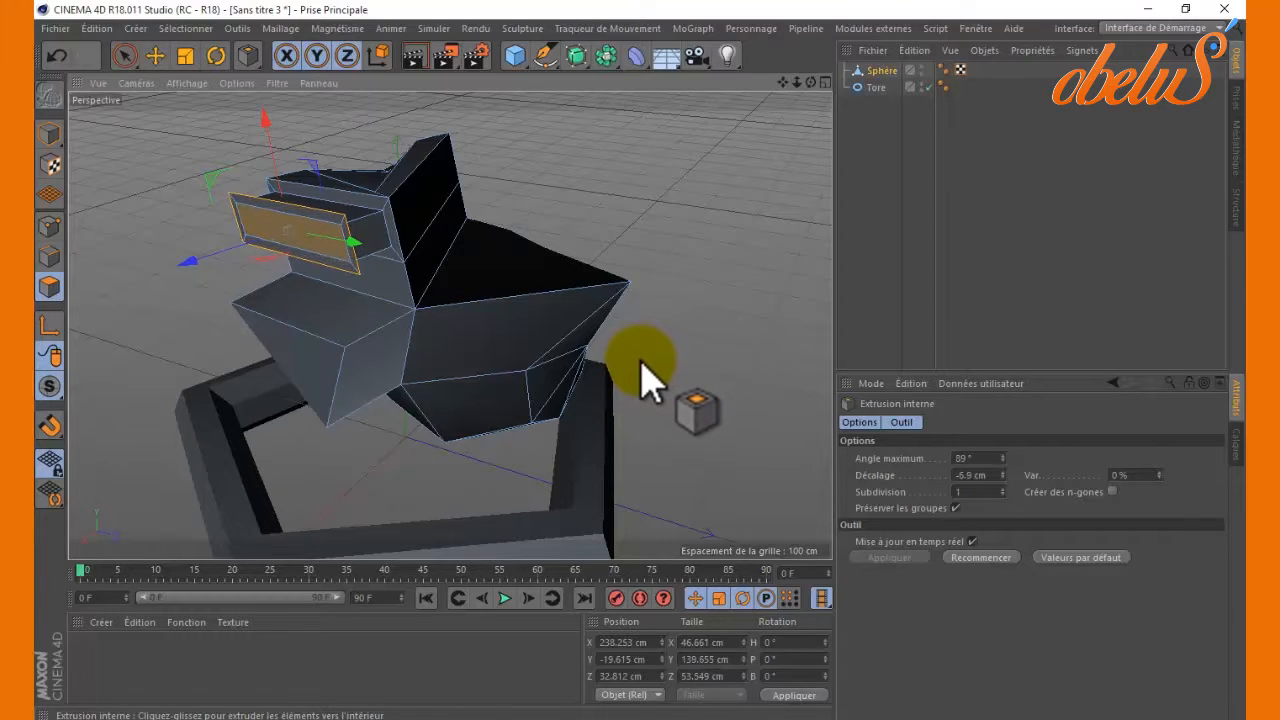
Extrude the widened end face of the block by about 23.5 cm.
right_click(323, 272)
click(385, 352)
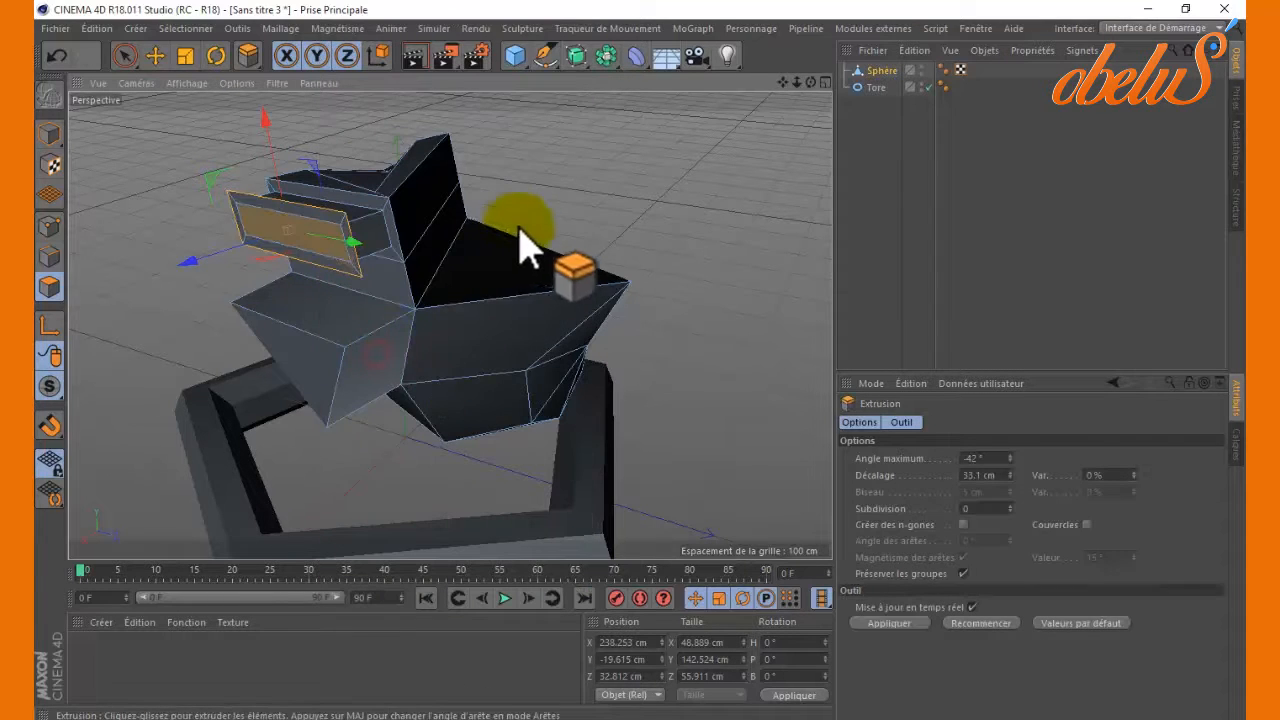
mouse_move(645, 380)
mouse_down()
mouse_move(663, 380)
mouse_move(651, 386)
mouse_move(671, 180)
mouse_move(835, 85)
mouse_move(640, 357)
mouse_move(646, 381)
mouse_move(644, 366)
mouse_up()
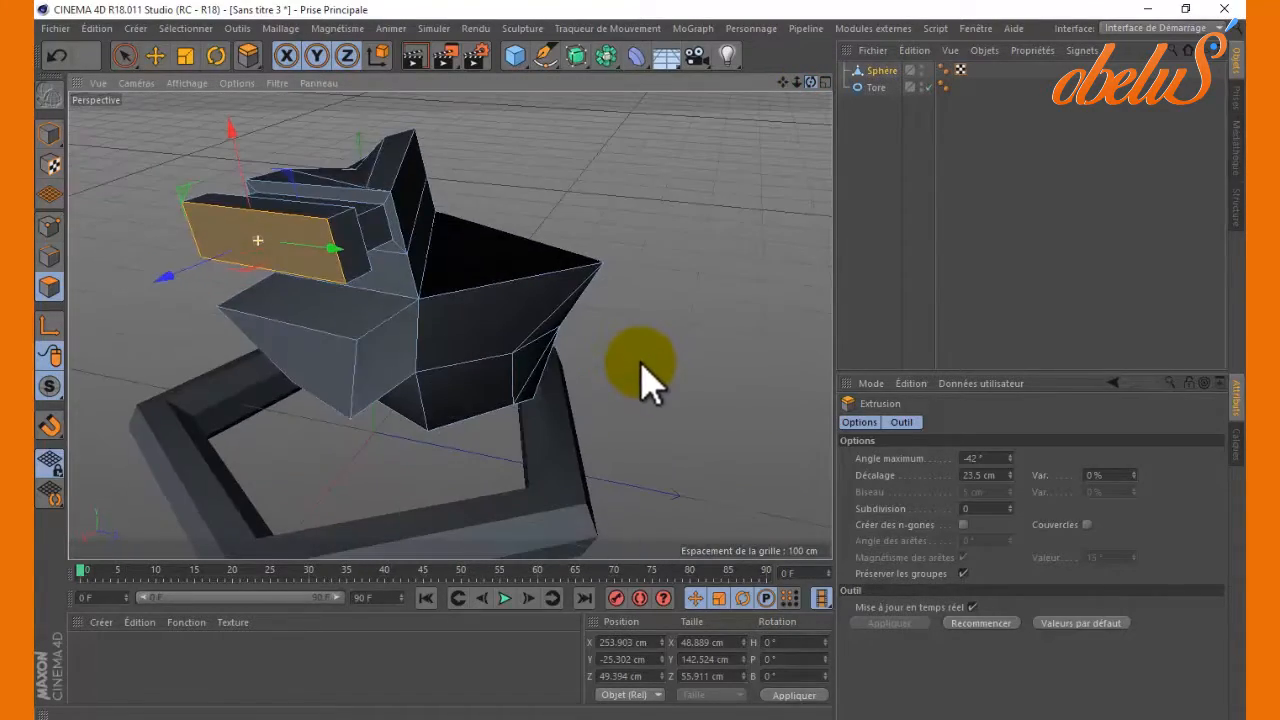
Bevel the block's end face with an offset and extrusion of about 7.1 cm.
right_click(323, 270)
click(360, 335)
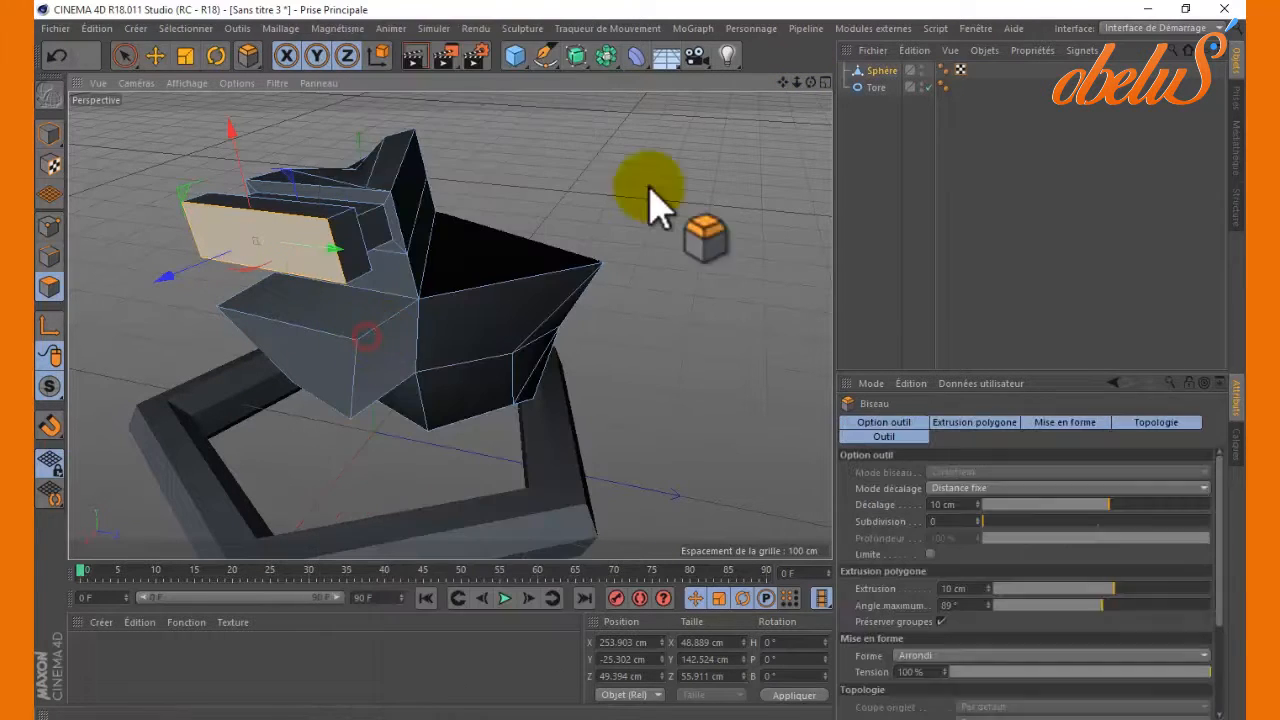
mouse_move(808, 86)
mouse_down()
mouse_move(643, 363)
mouse_move(808, 88)
mouse_up()
drag(525, 180, 643, 370)
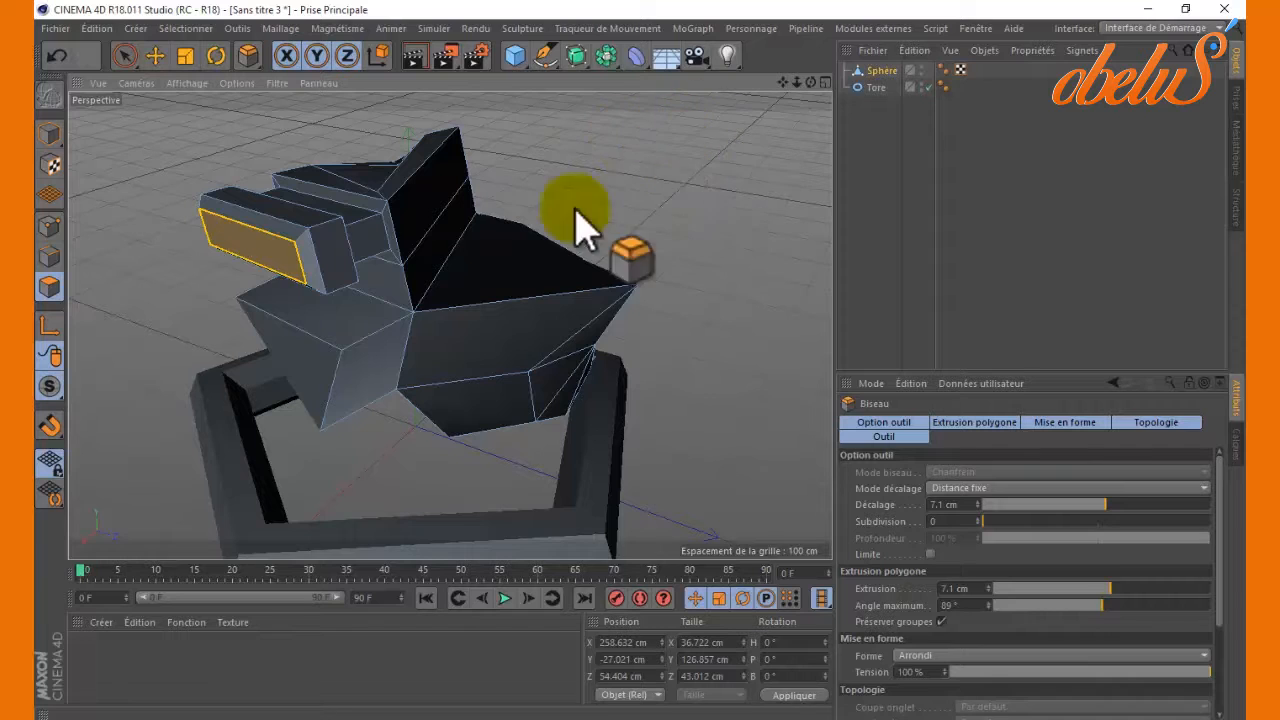
click(312, 290)
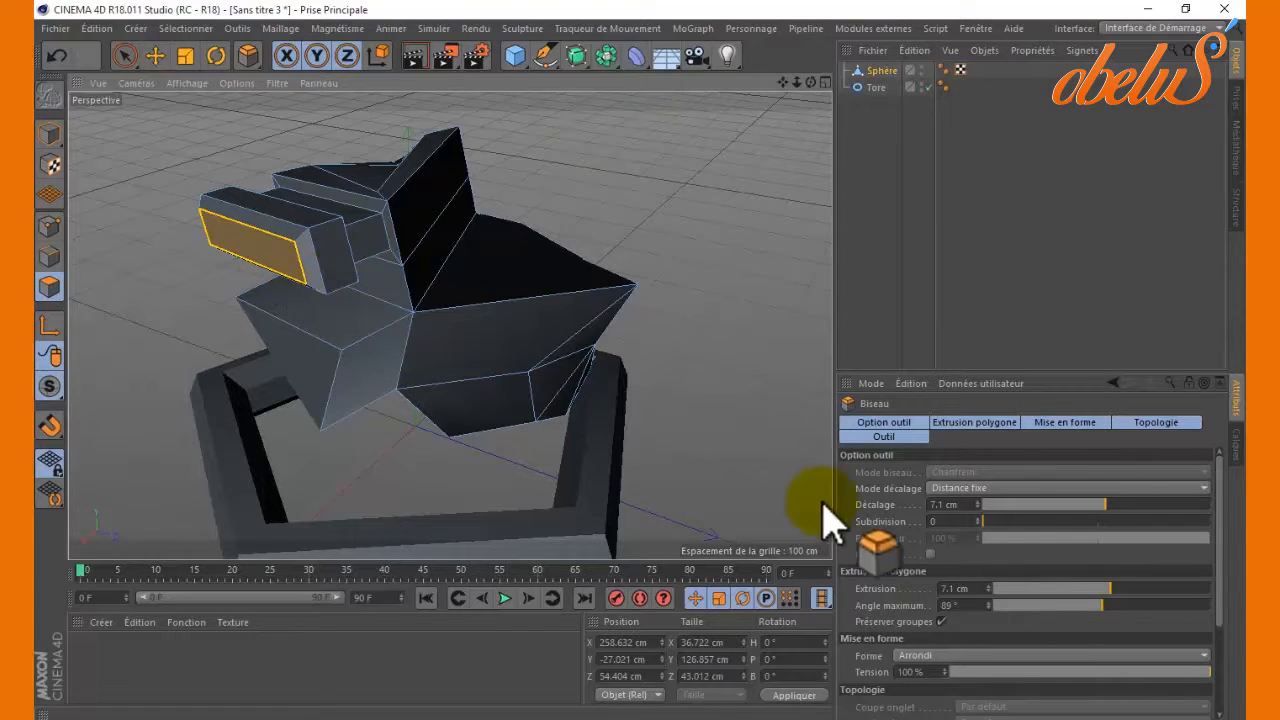
Set the end face bevel to 3 subdivisions, an 8 cm offset and 100% depth.
drag(990, 531, 1019, 529)
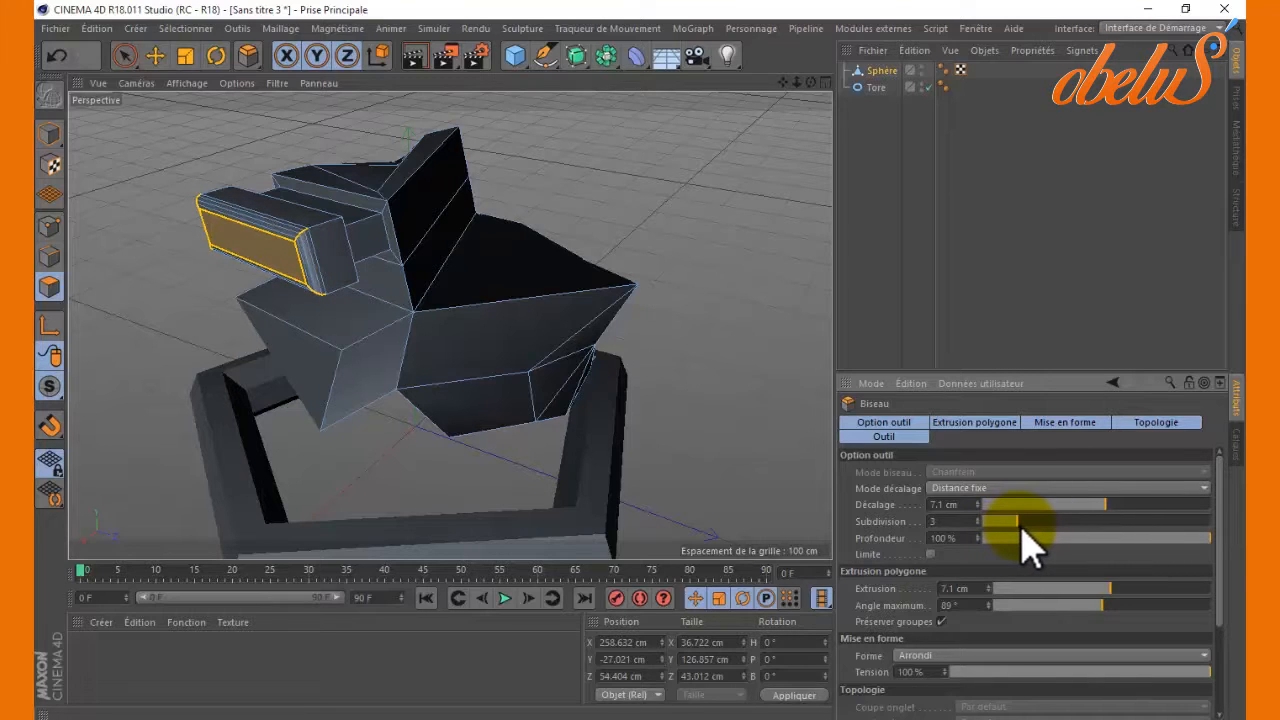
drag(1002, 513, 1107, 505)
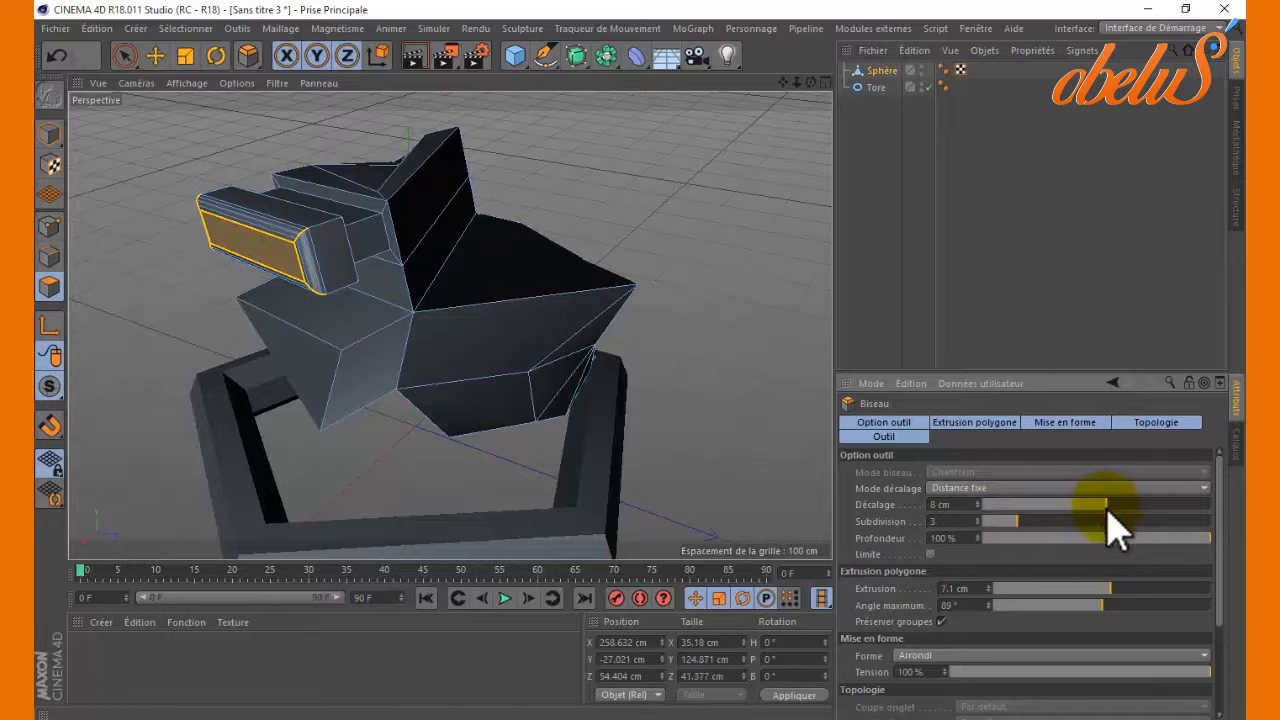
drag(1178, 538, 1213, 536)
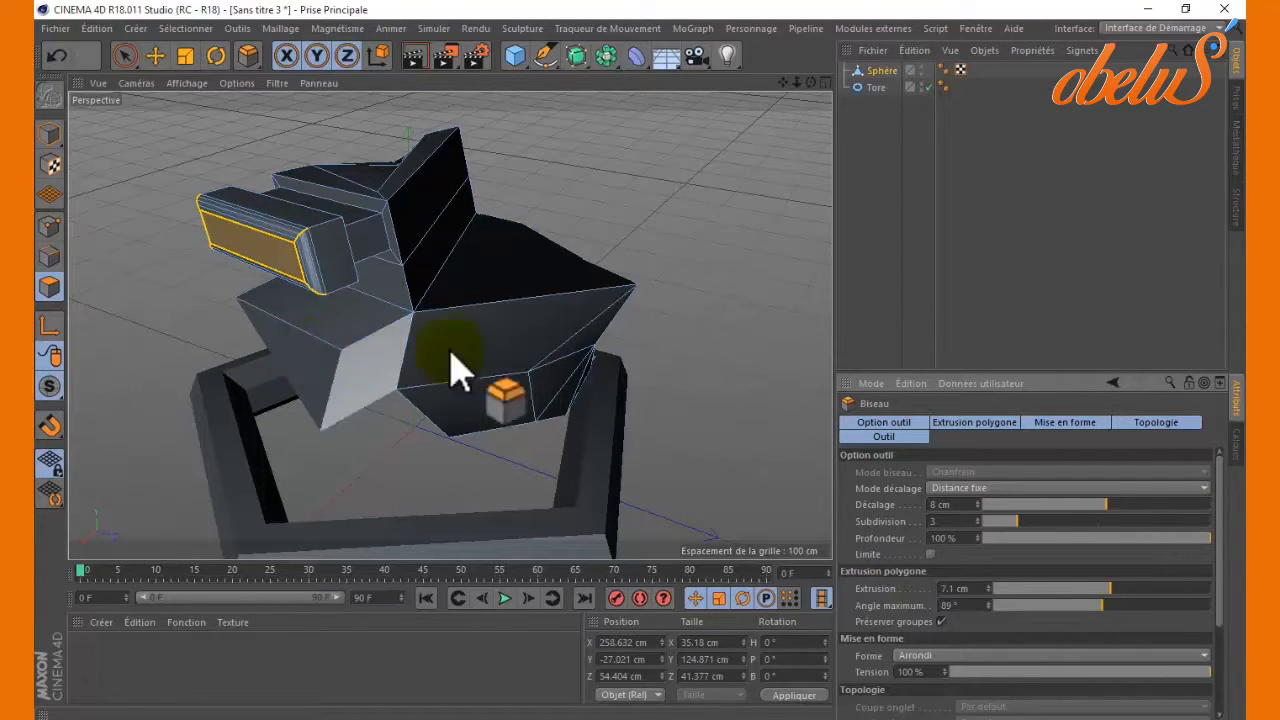
Bevel the lower block's narrow side face by about 11.7 cm and the dark upper triangular polygon by about 13.9 cm.
drag(516, 347, 517, 348)
click(372, 370)
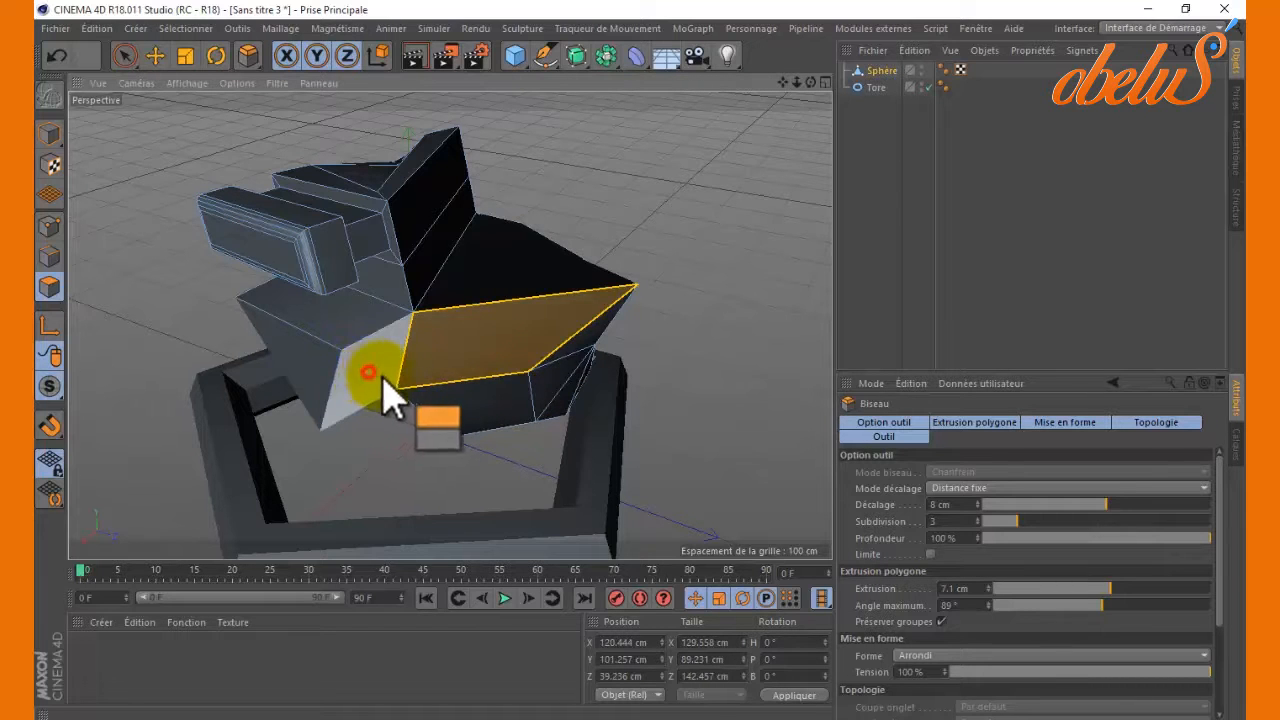
drag(614, 220, 642, 363)
click(496, 290)
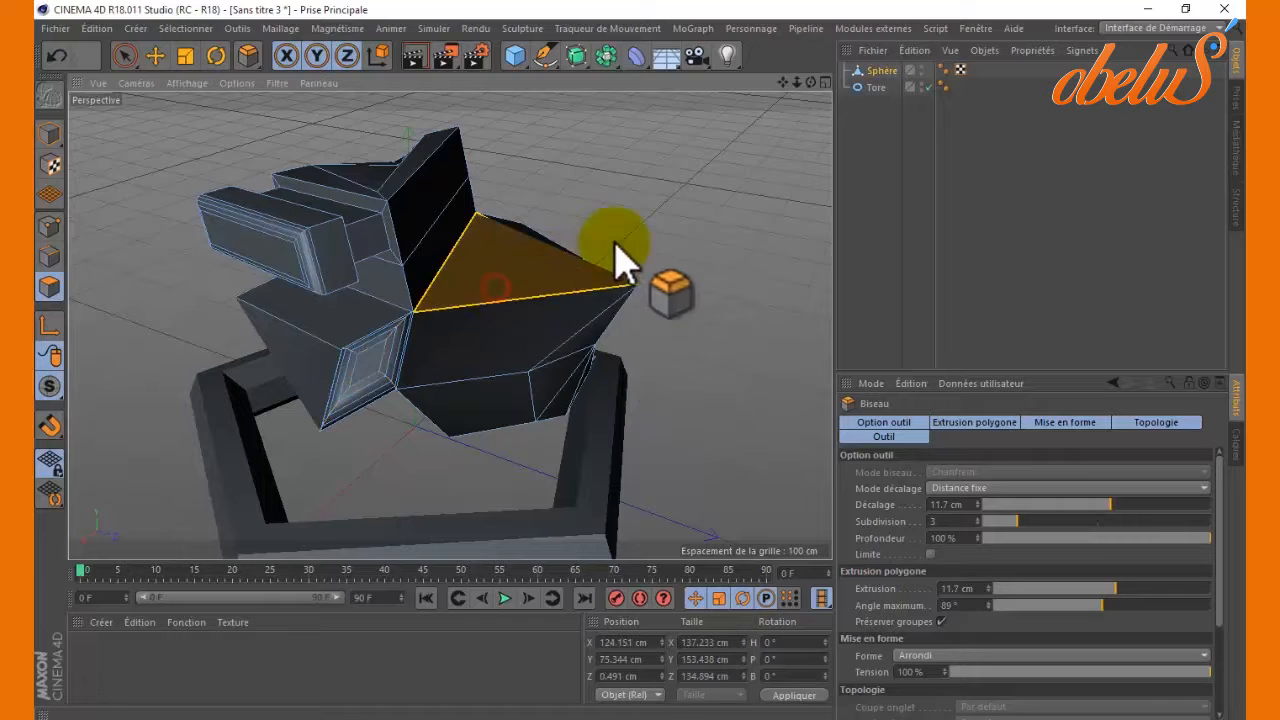
drag(626, 233, 642, 364)
Switch back to model mode and activate the Live Selection tool to view the reshaped sphere as a whole.
drag(811, 84, 650, 95)
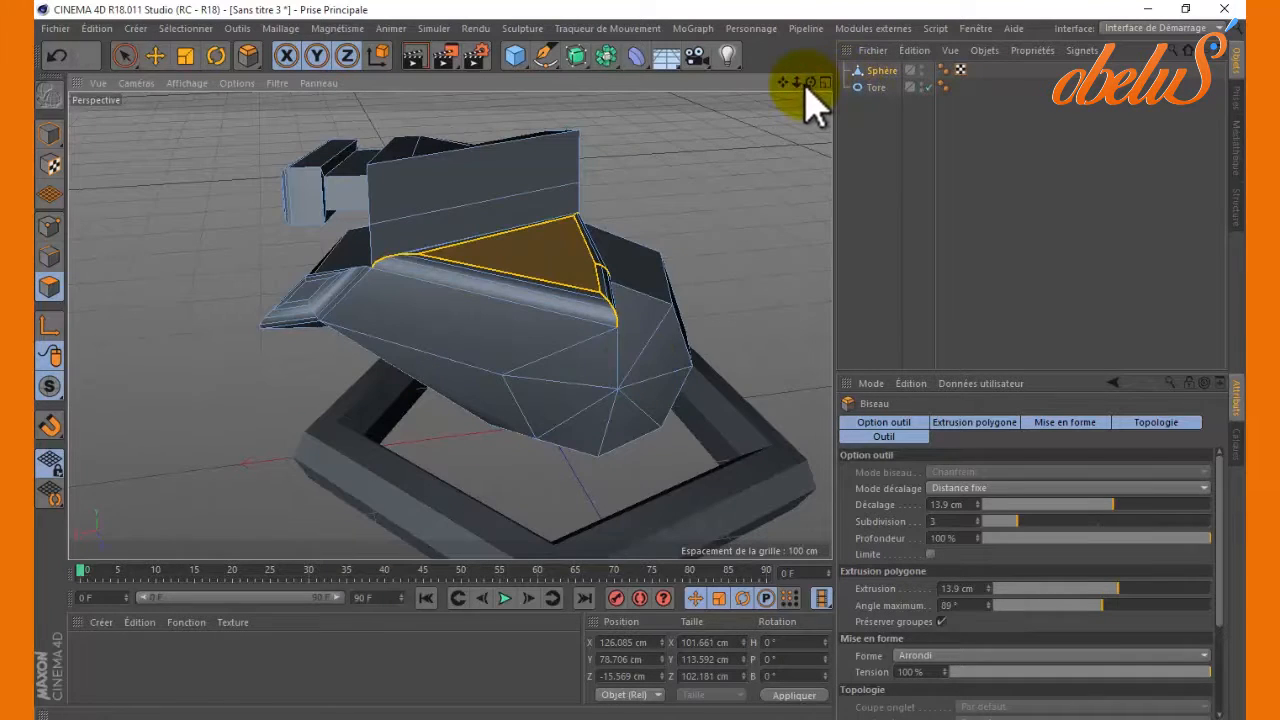
drag(798, 84, 600, 120)
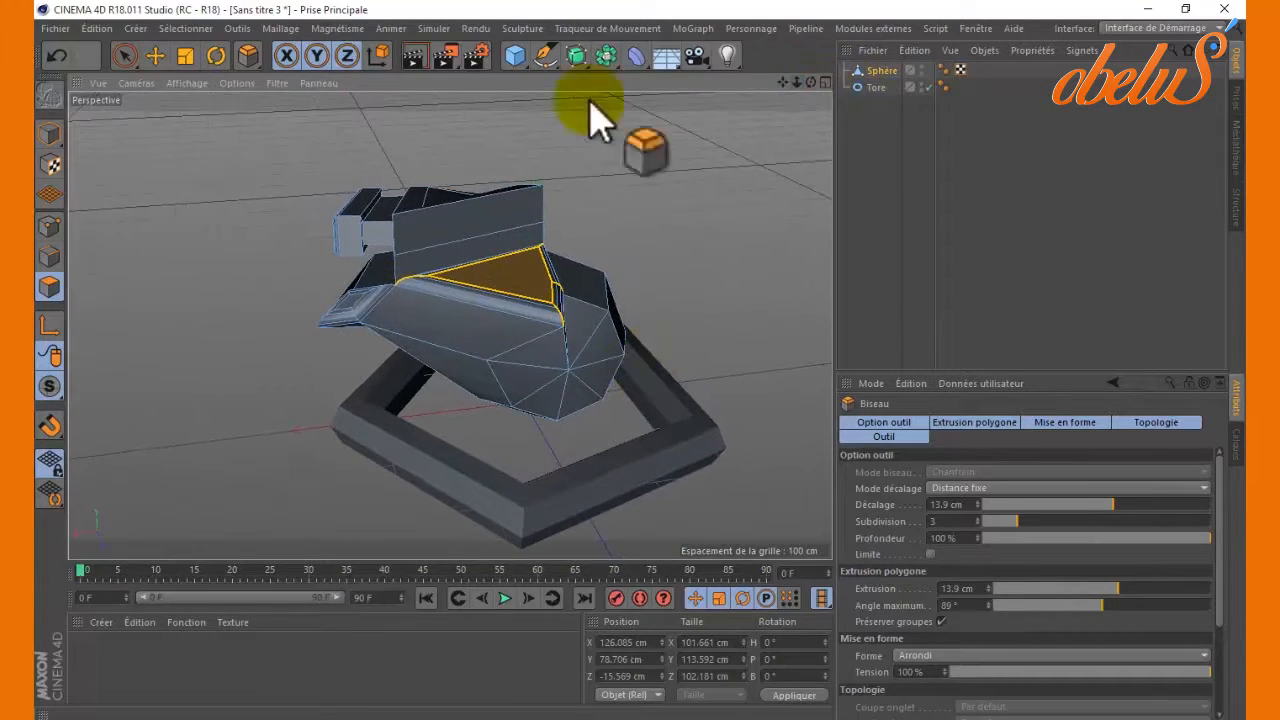
click(49, 131)
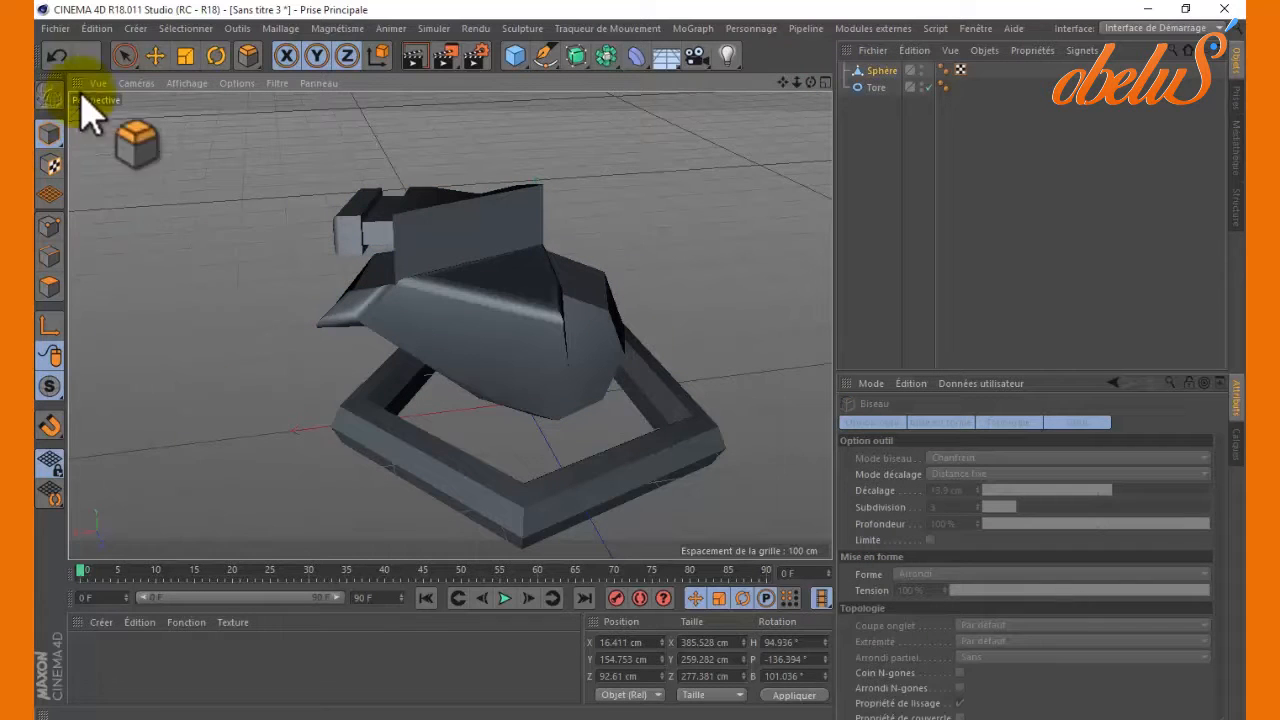
click(124, 56)
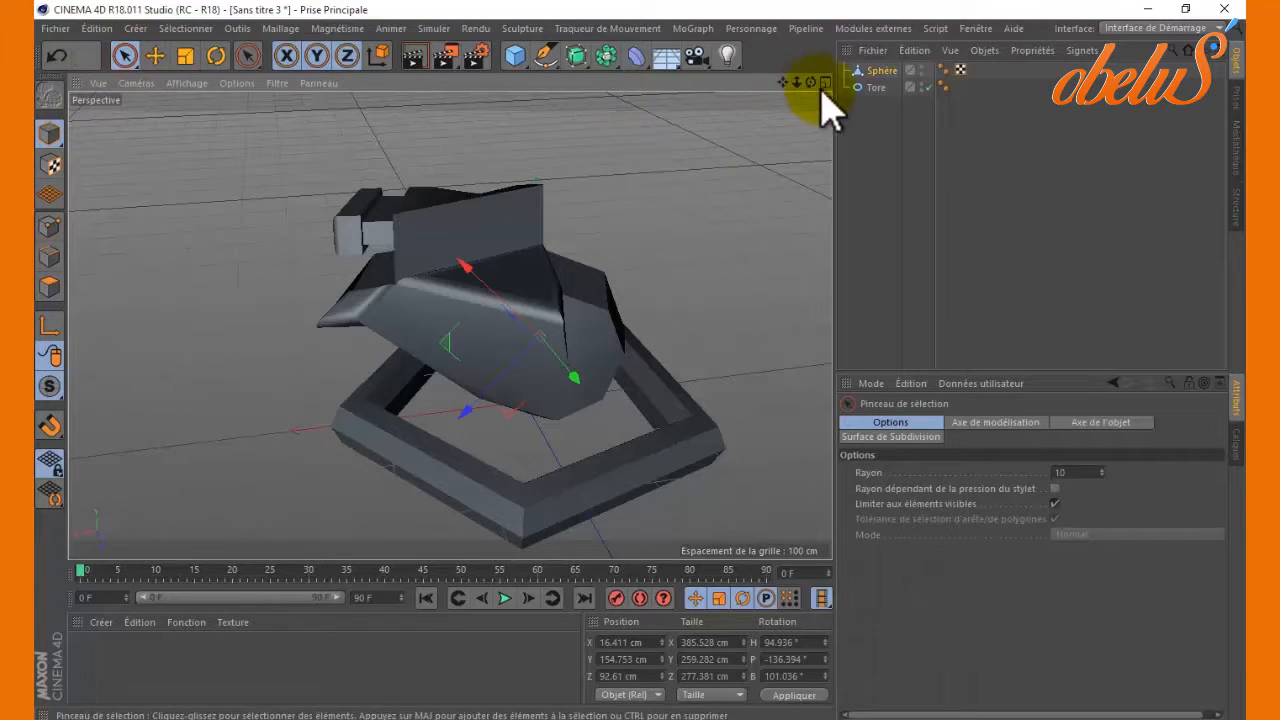
View the reshaped sphere and torus from several angles and render the perspective view.
drag(813, 84, 609, 214)
click(472, 217)
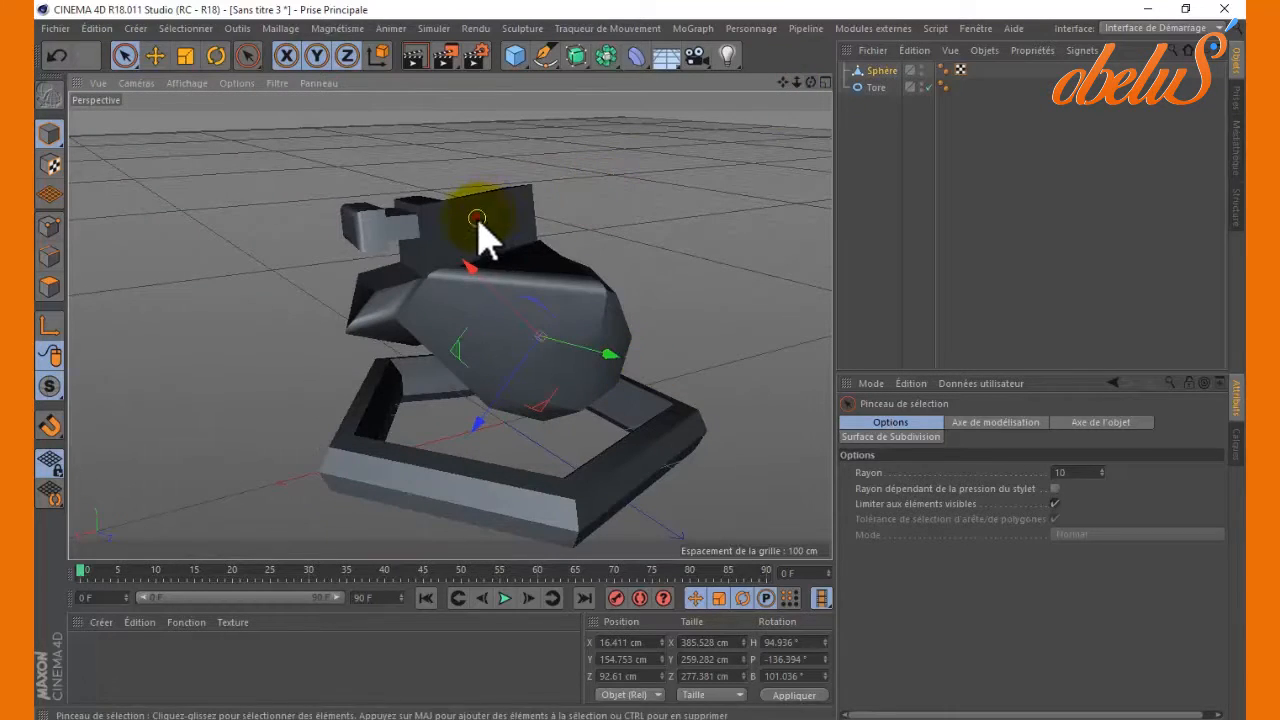
drag(811, 83, 640, 380)
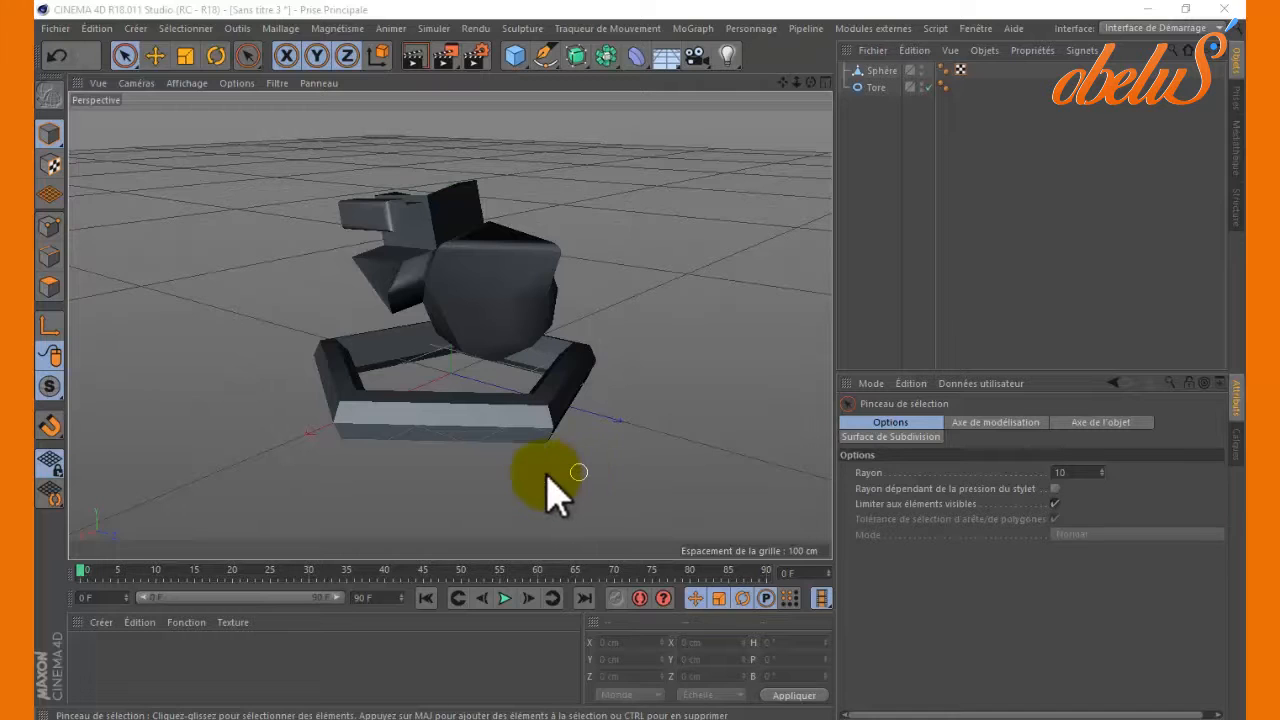
alt+drag(466, 477, 545, 475)
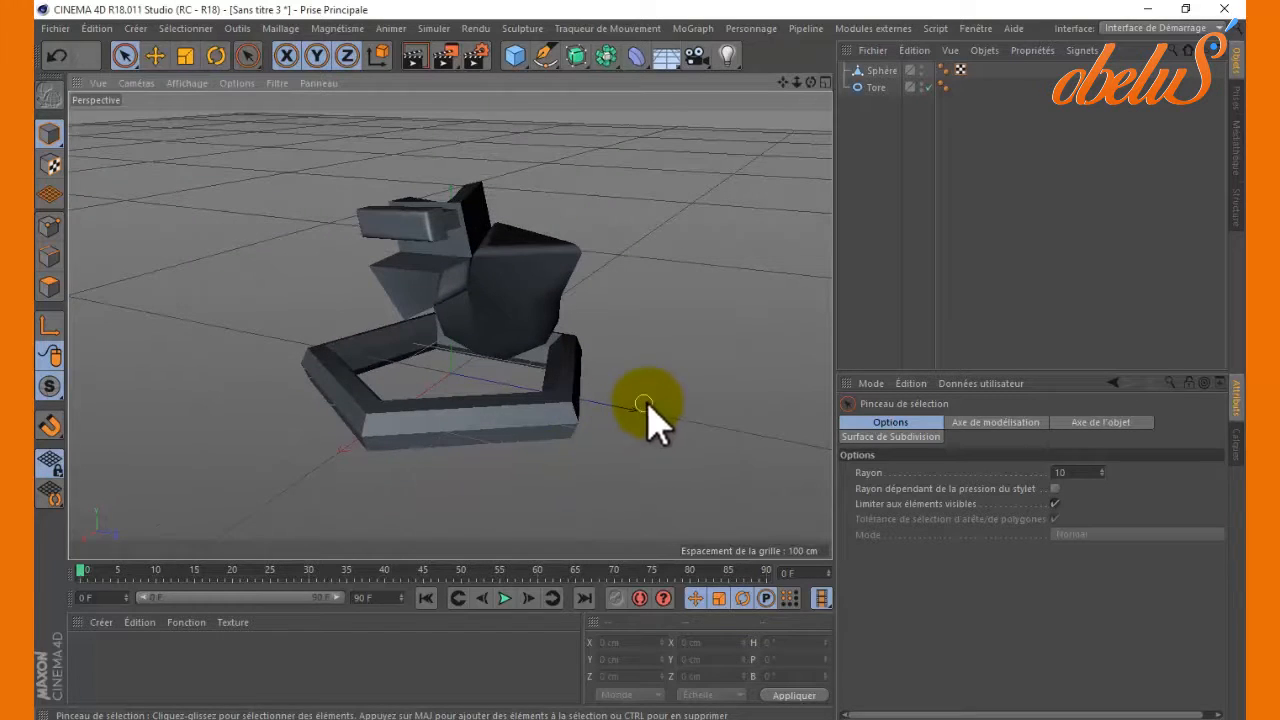
click(418, 64)
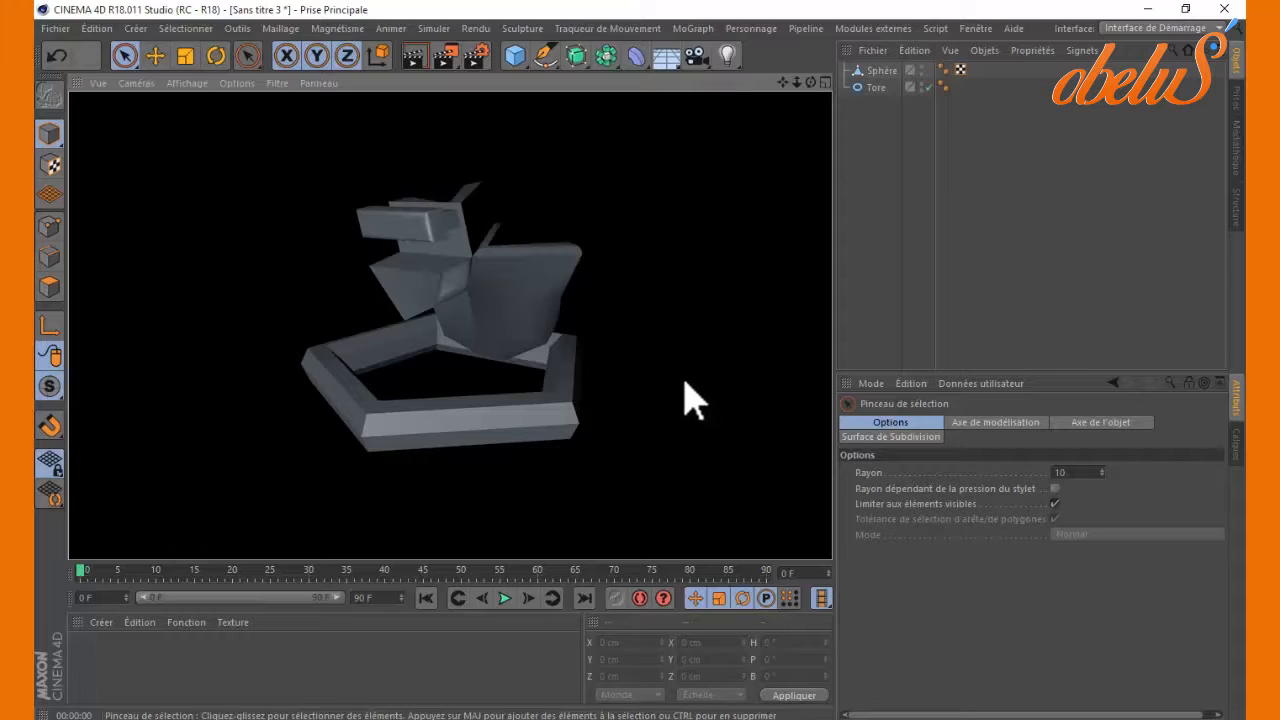
Add an omni light, move it to about X 374, Y 379, Z 312 cm, and render the view.
click(729, 57)
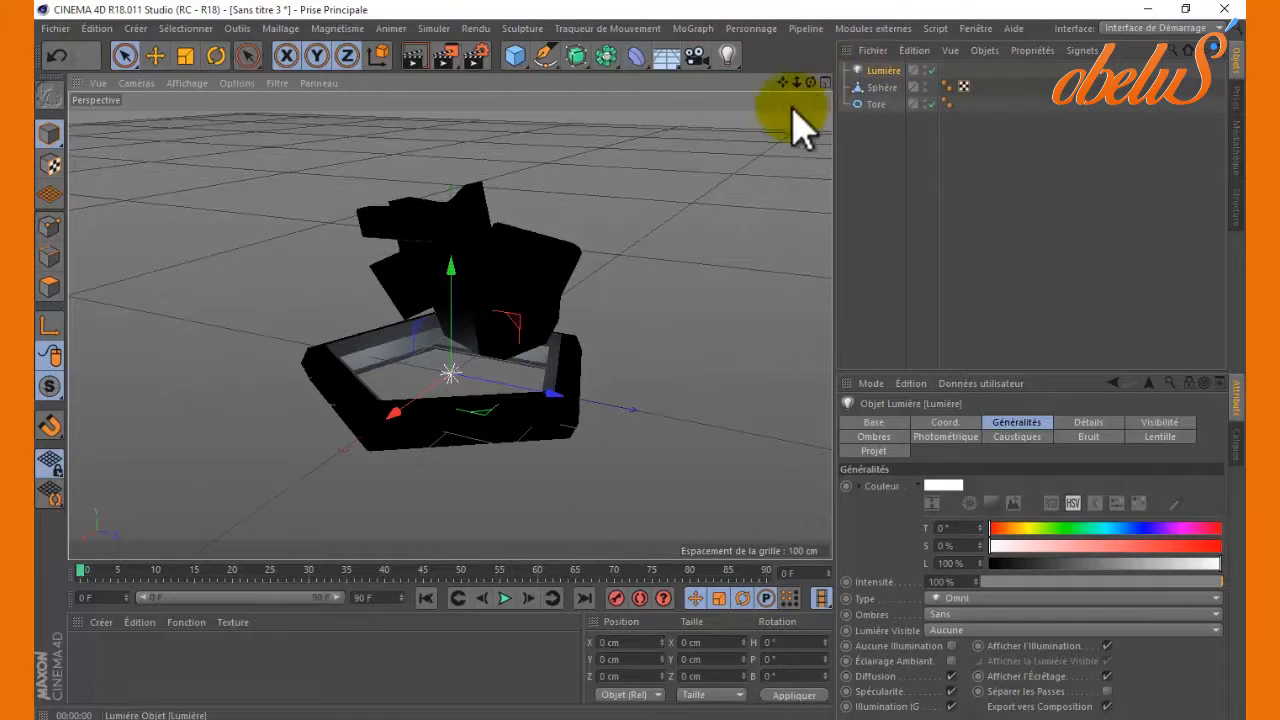
drag(455, 275, 642, 354)
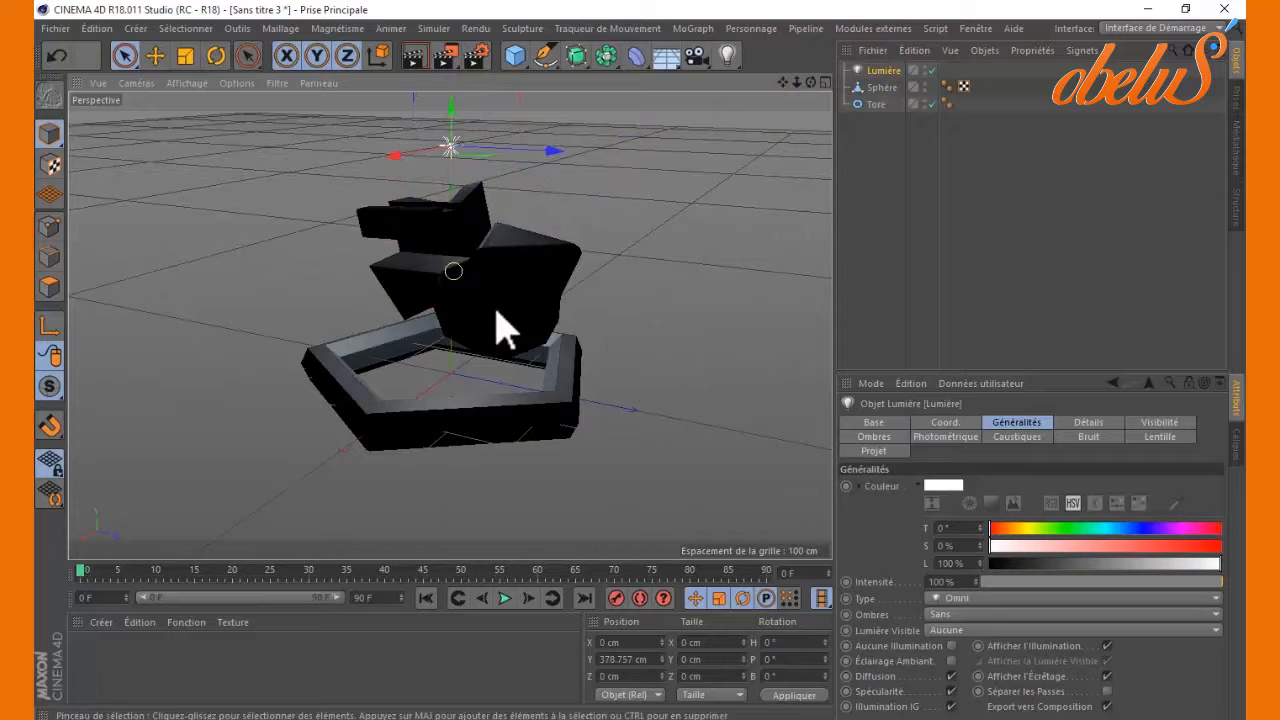
drag(564, 151, 740, 177)
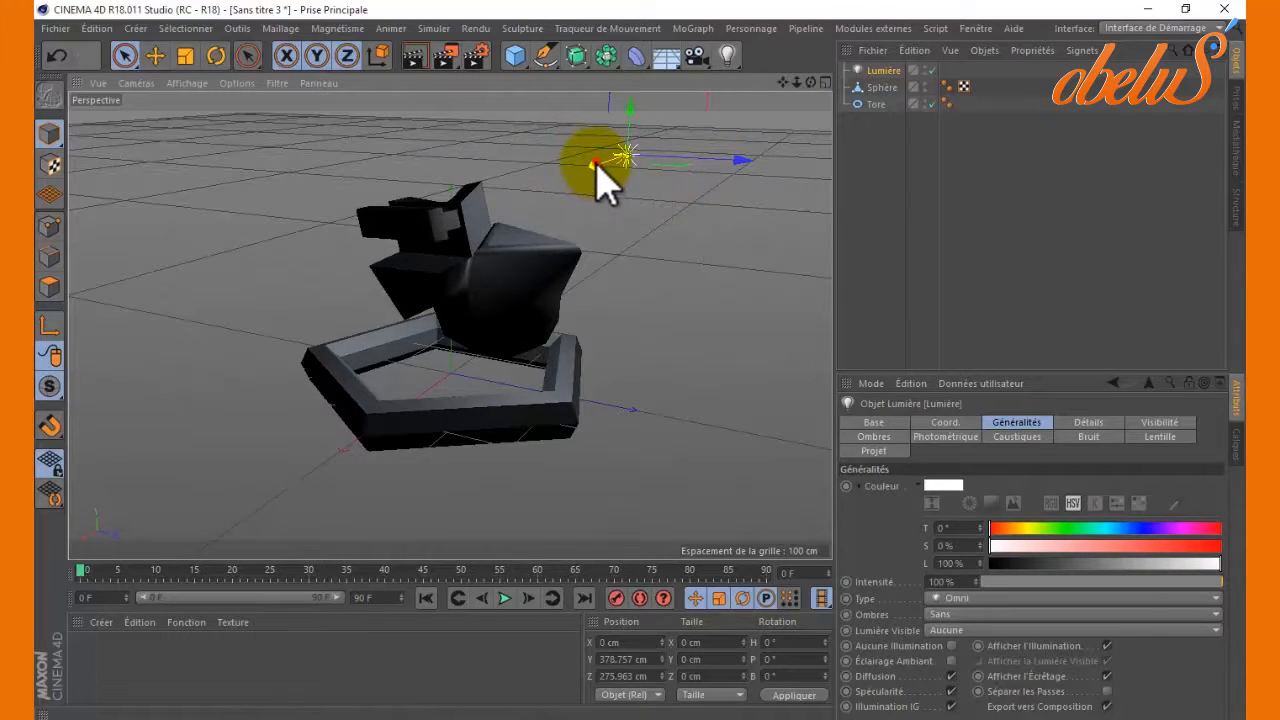
drag(597, 176, 512, 283)
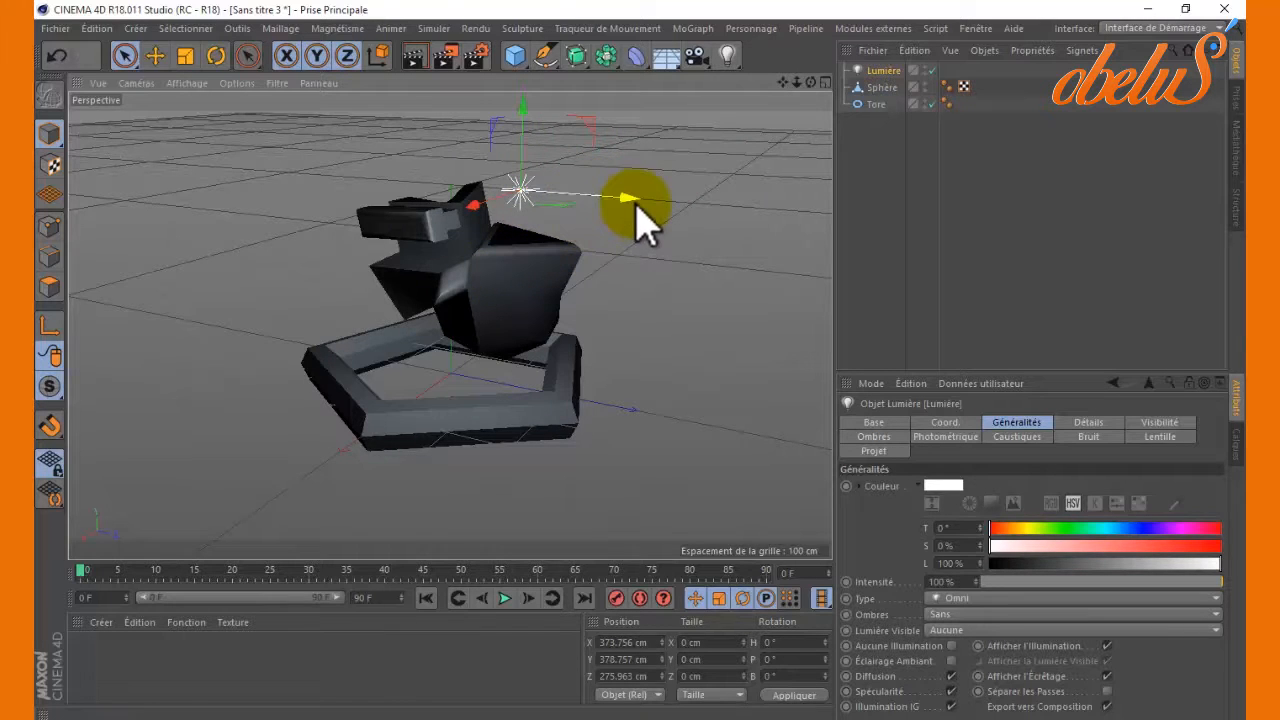
drag(633, 197, 674, 211)
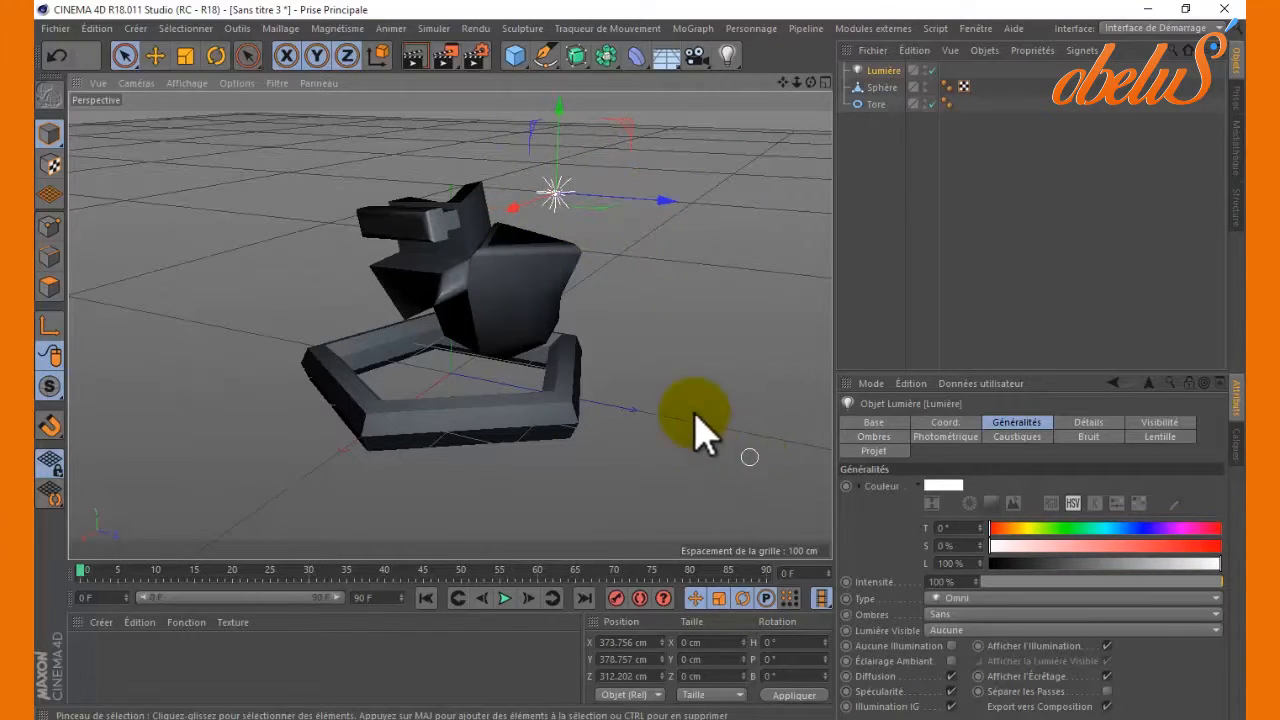
click(414, 56)
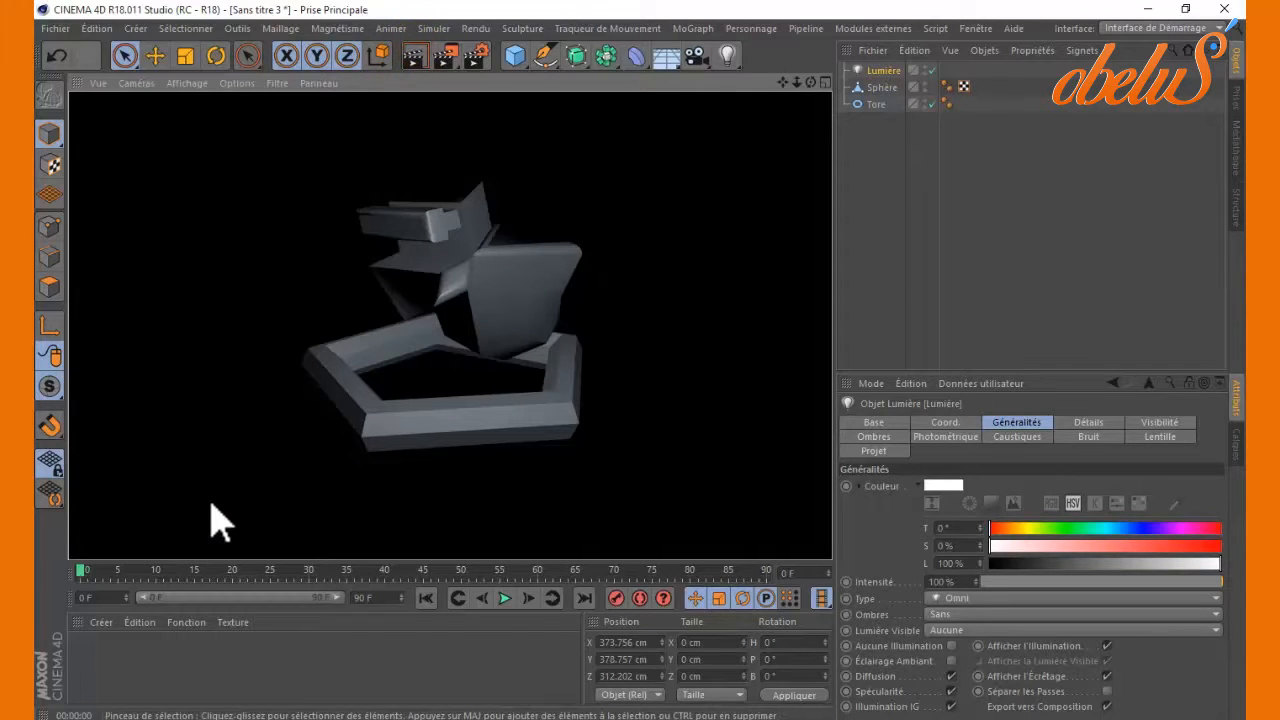
click(547, 186)
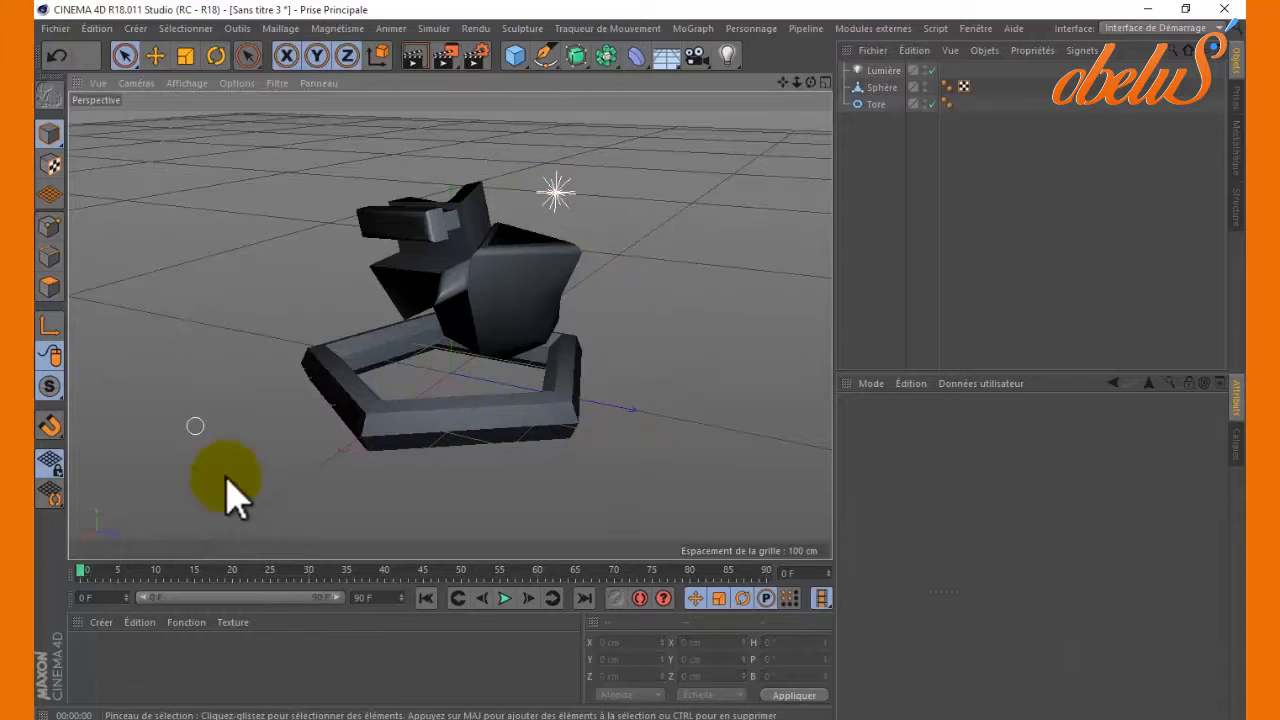
Add a plane as the floor, scale it uniformly to about 3126 cm, and render the view.
click(516, 57)
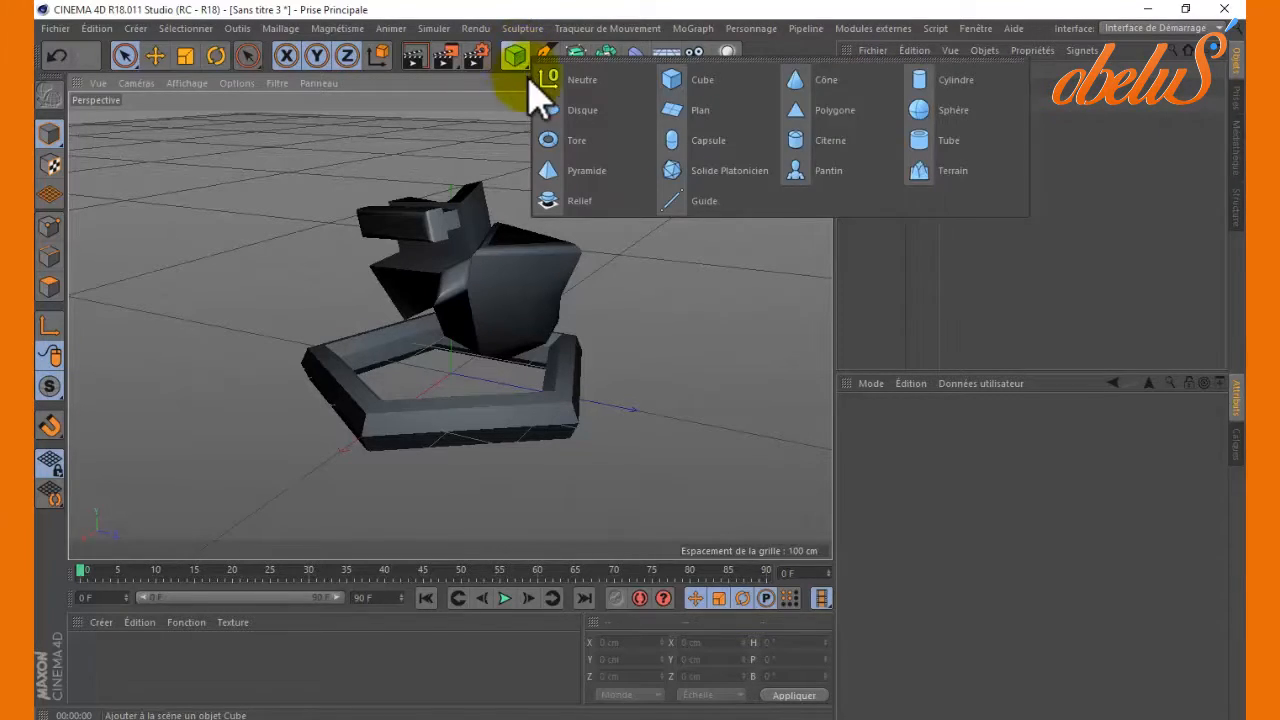
click(682, 108)
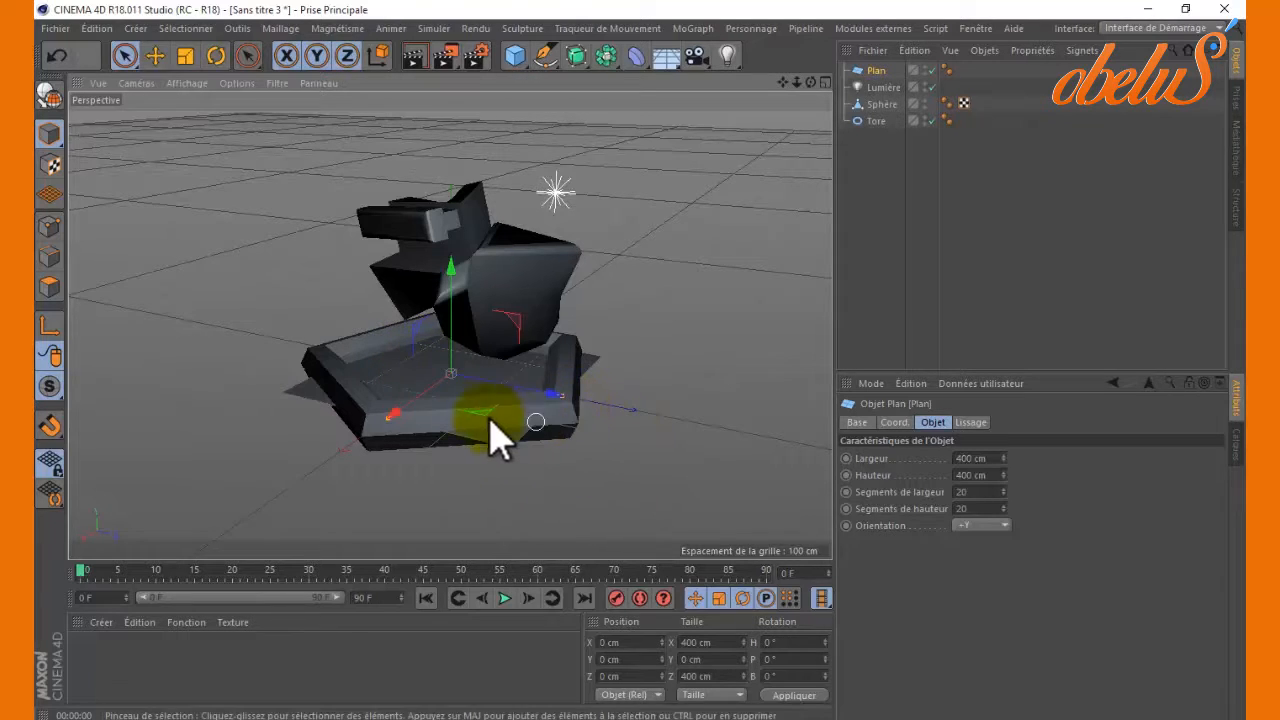
click(185, 56)
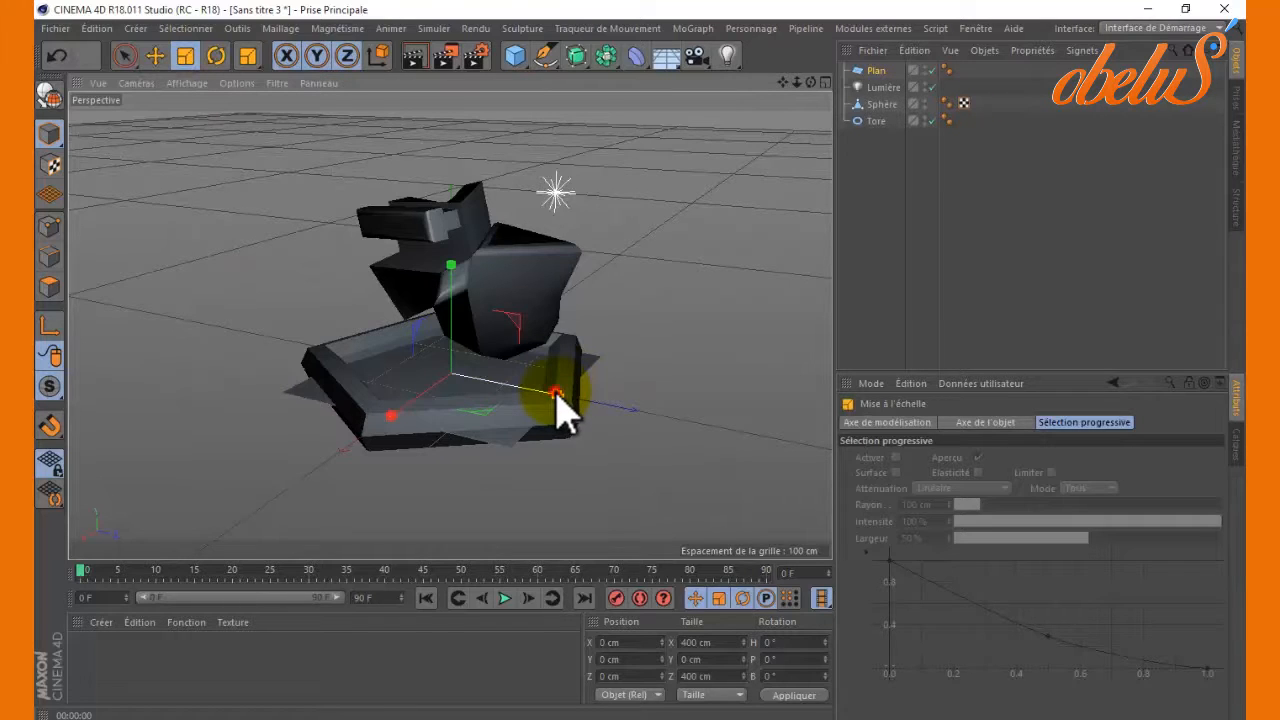
drag(558, 393, 684, 374)
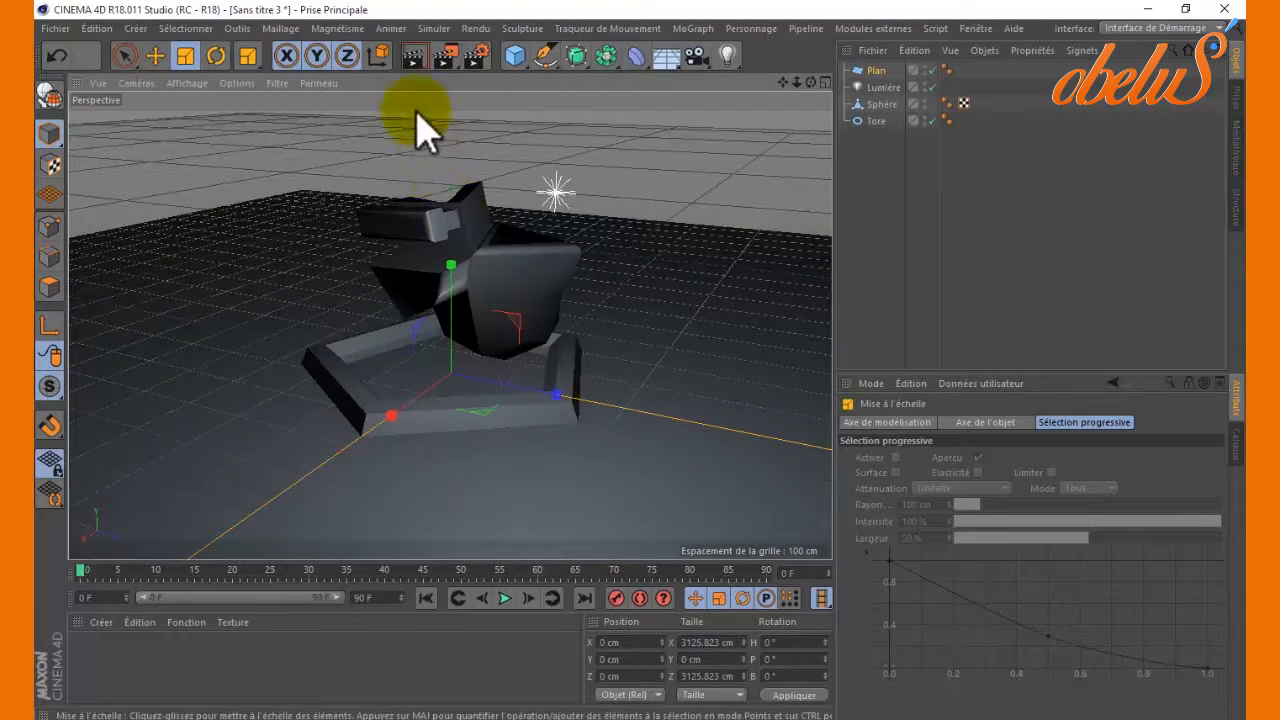
click(414, 57)
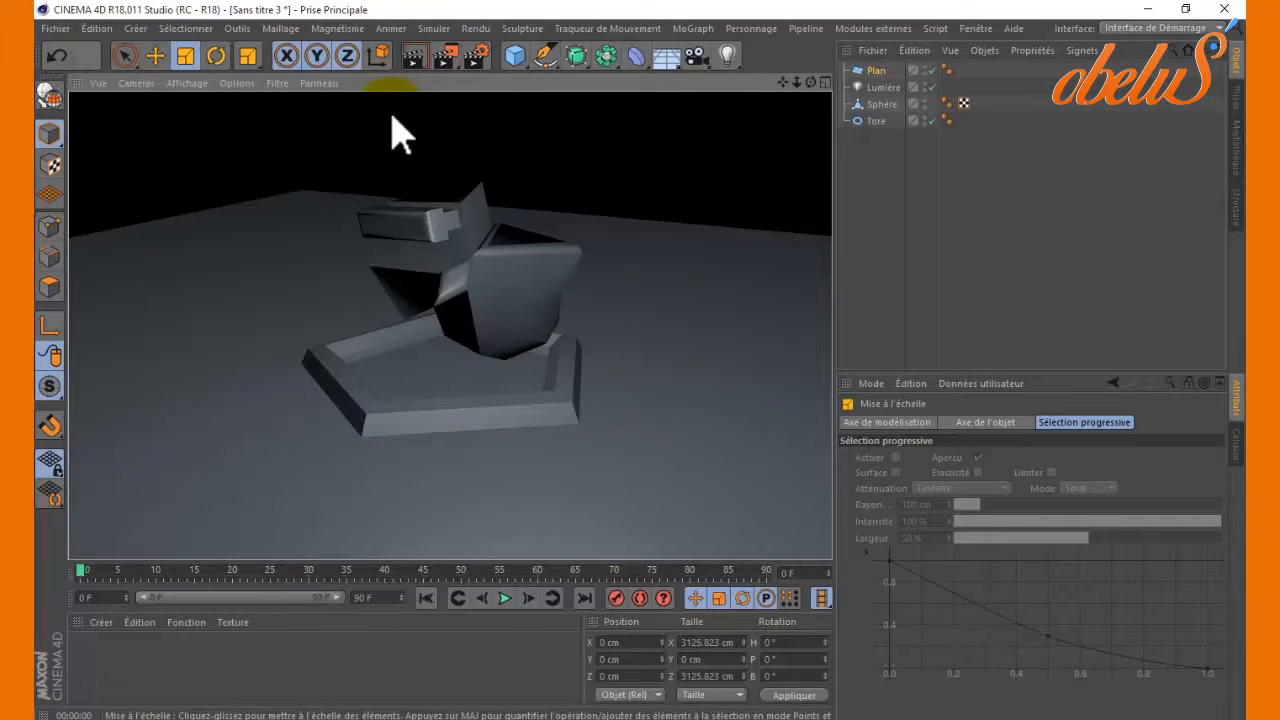
click(420, 500)
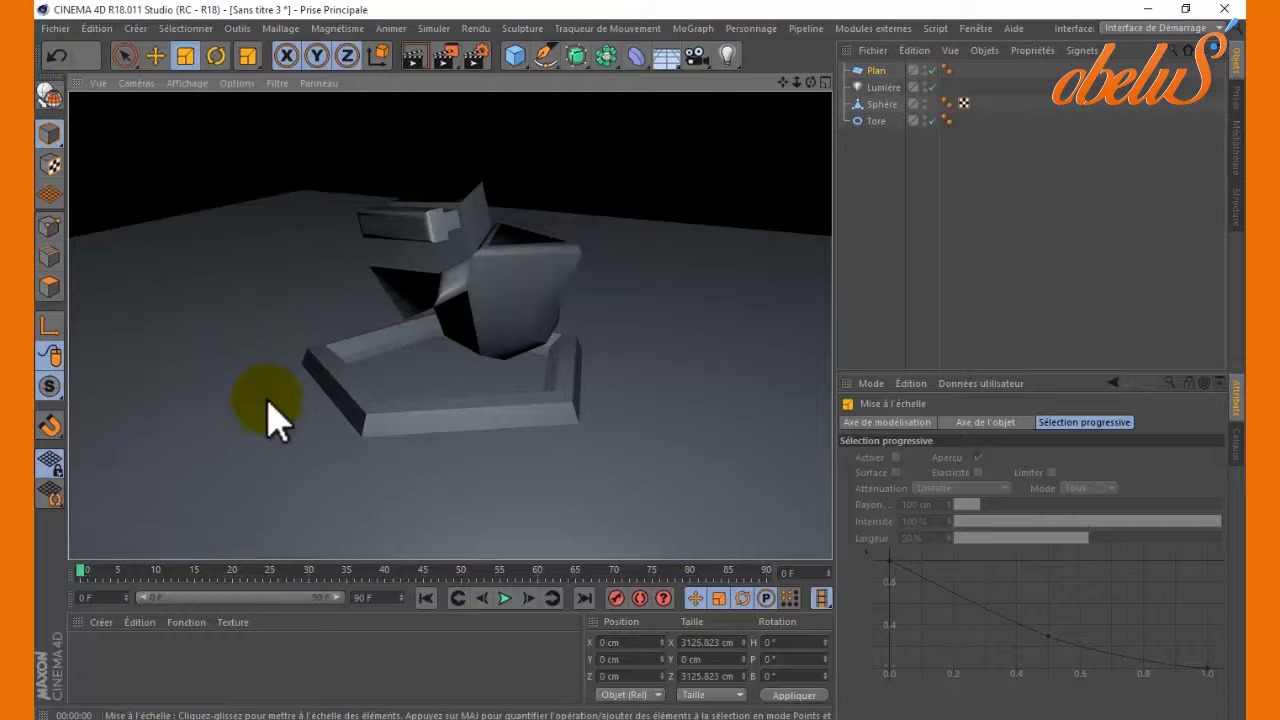
Set the first light's shadows to Masques d'Ombres (ombres douces) and render the view.
click(862, 90)
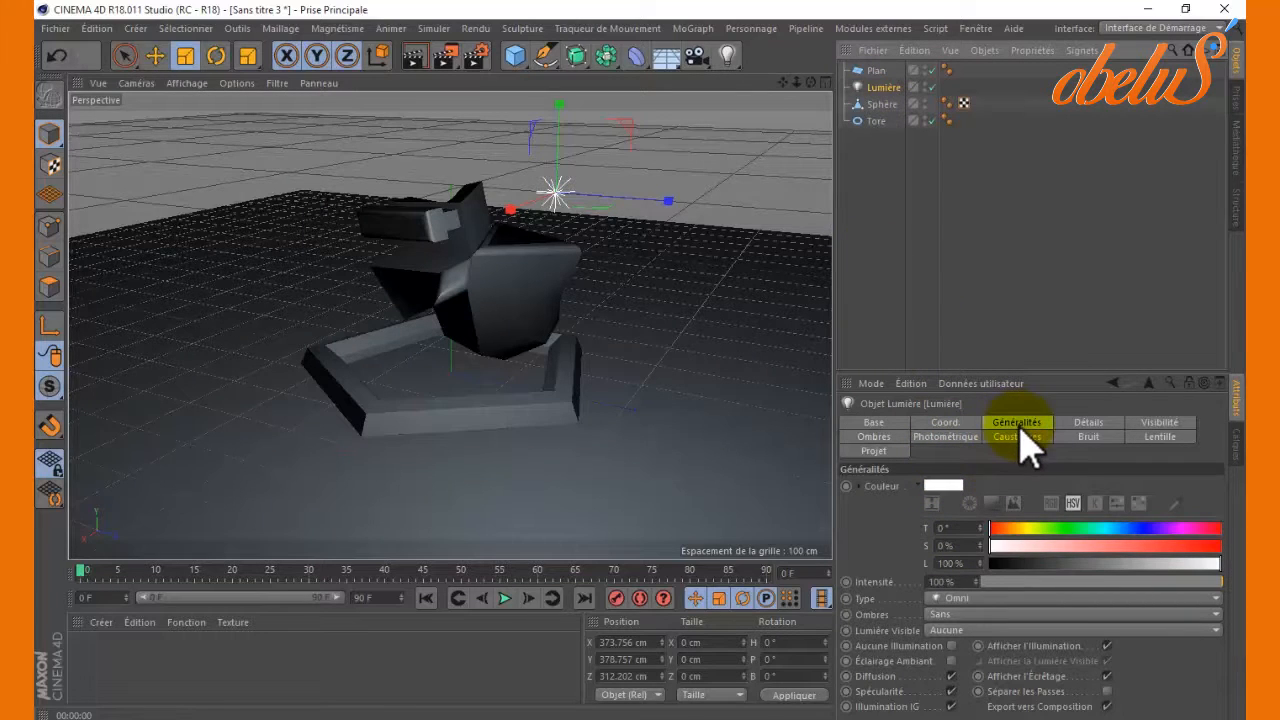
click(950, 614)
click(964, 665)
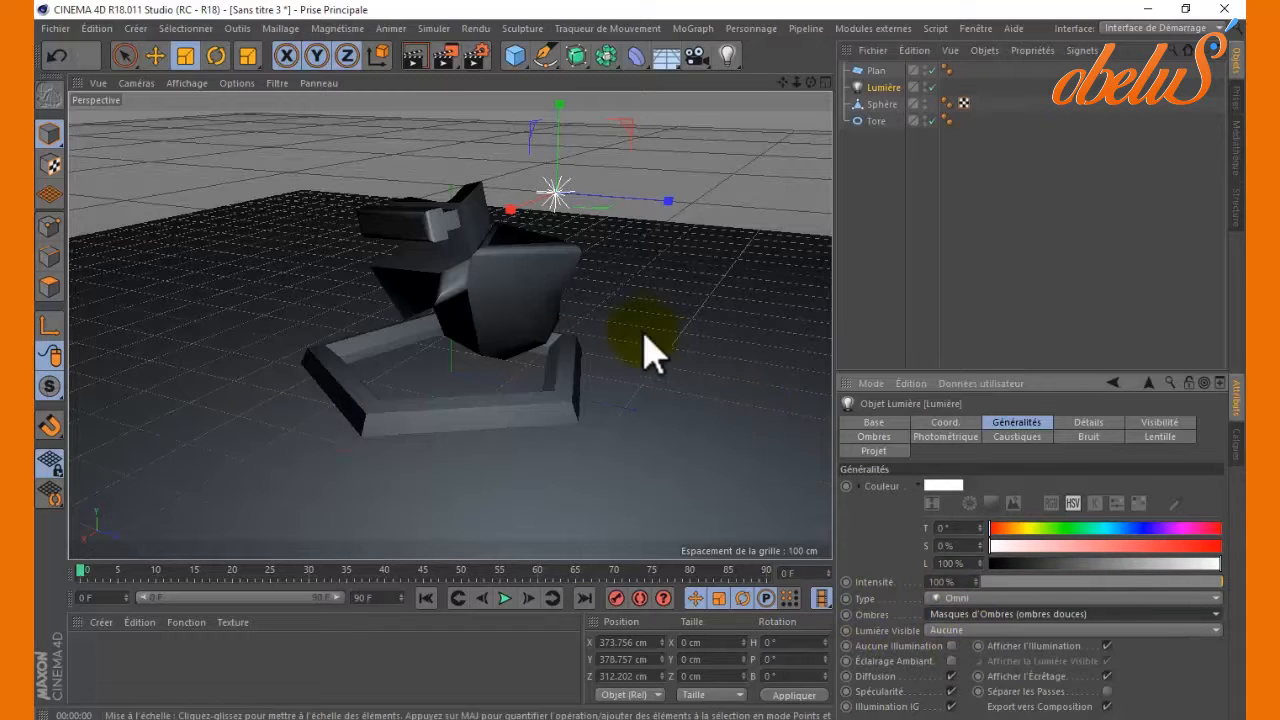
click(420, 66)
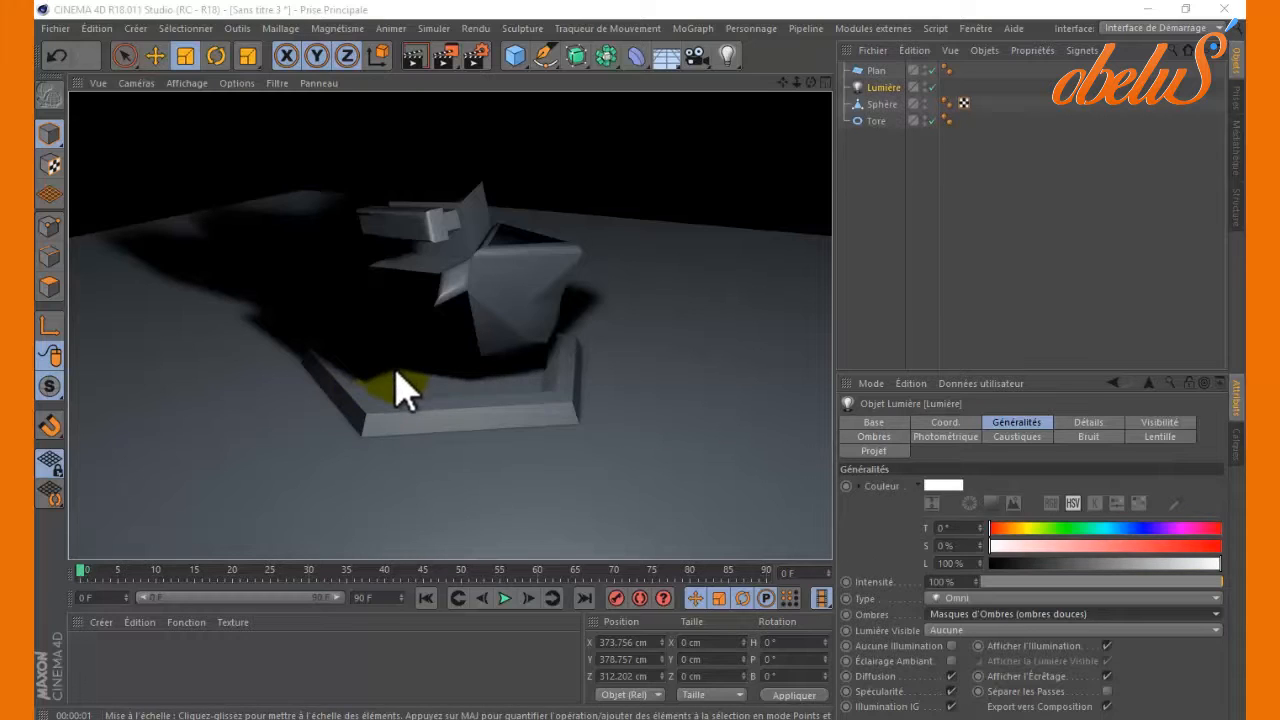
Add a second light, move it to about X 182, Y 364, Z -396 cm, and render the view.
click(728, 56)
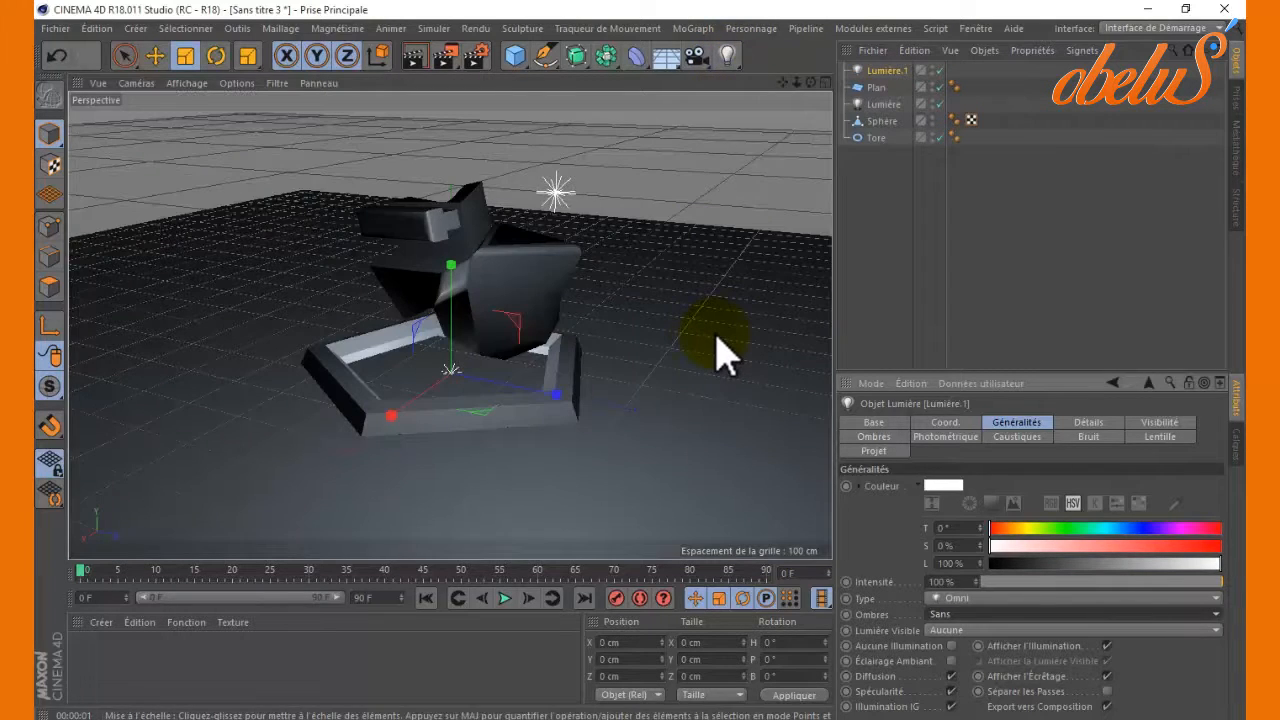
click(155, 57)
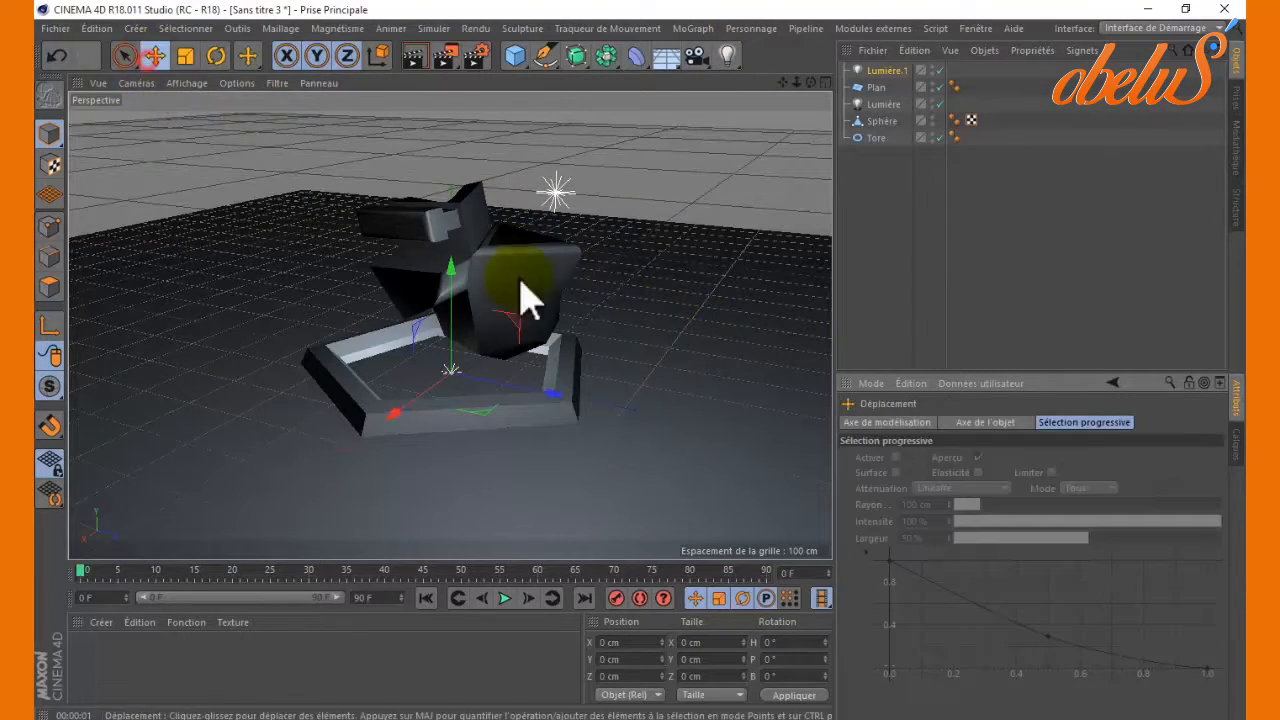
drag(561, 388, 252, 72)
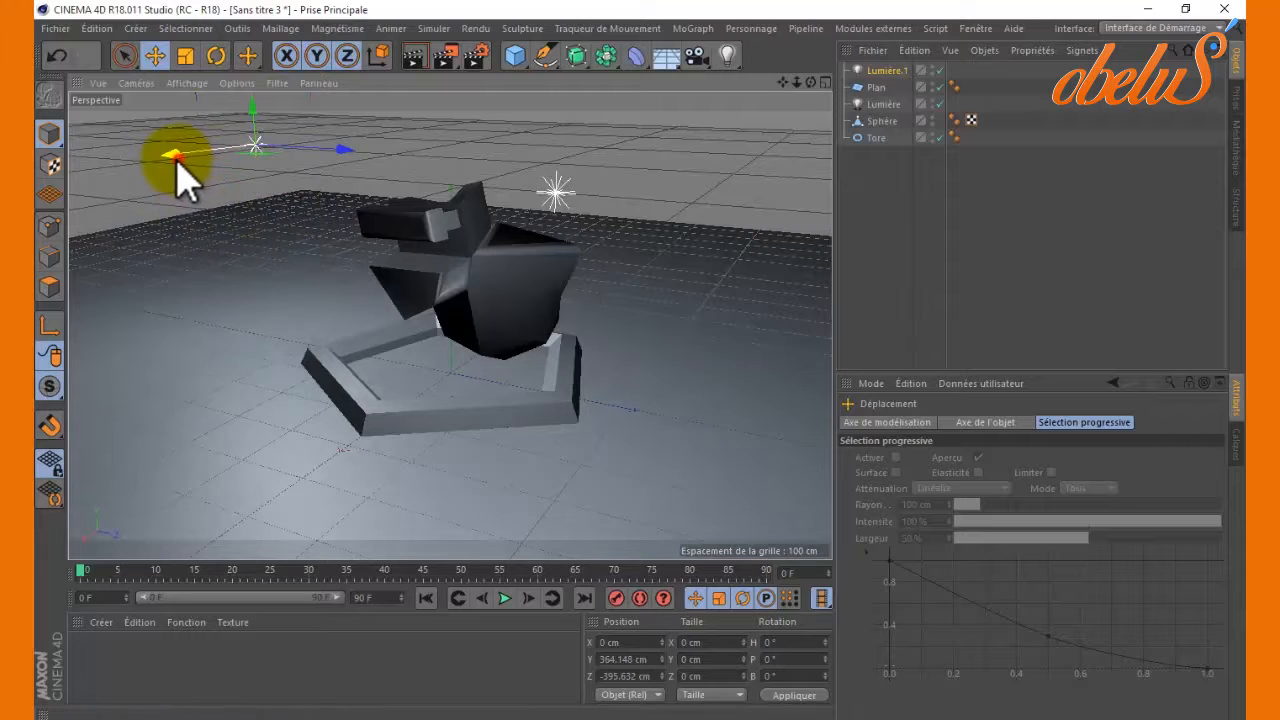
drag(174, 155, 88, 178)
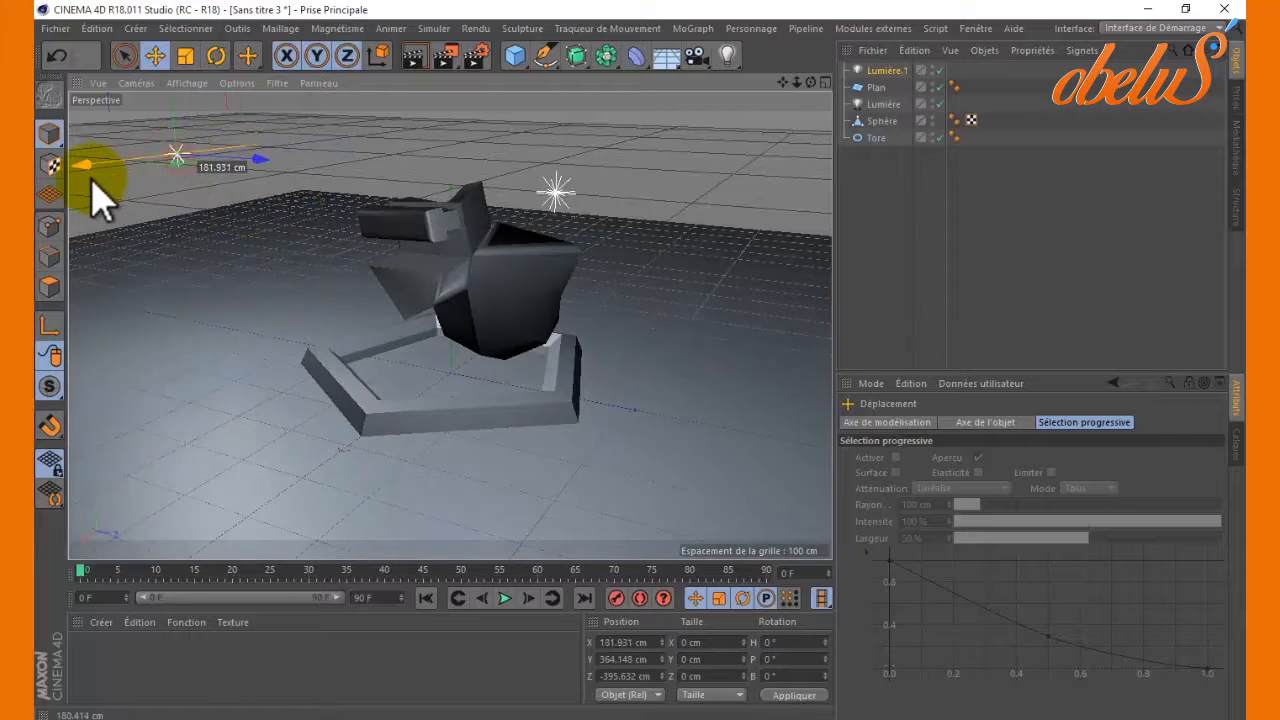
click(416, 64)
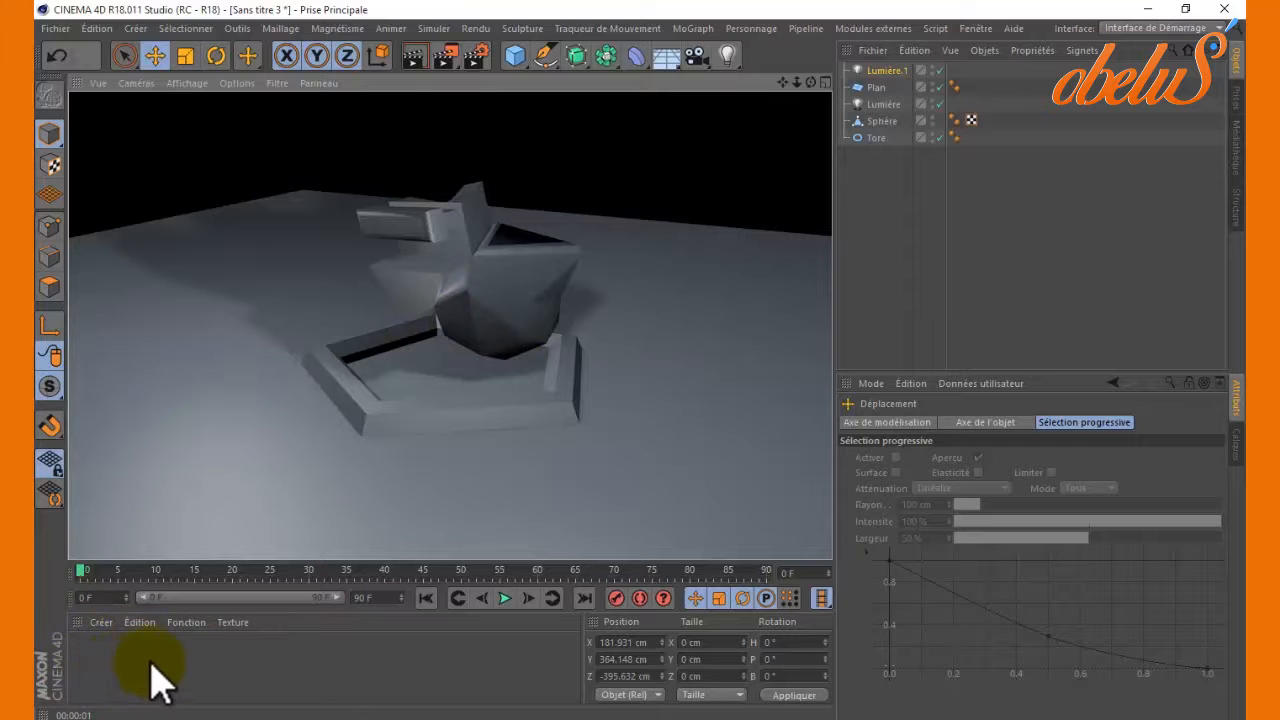
Create a new material and apply it to the floor plane.
click(101, 622)
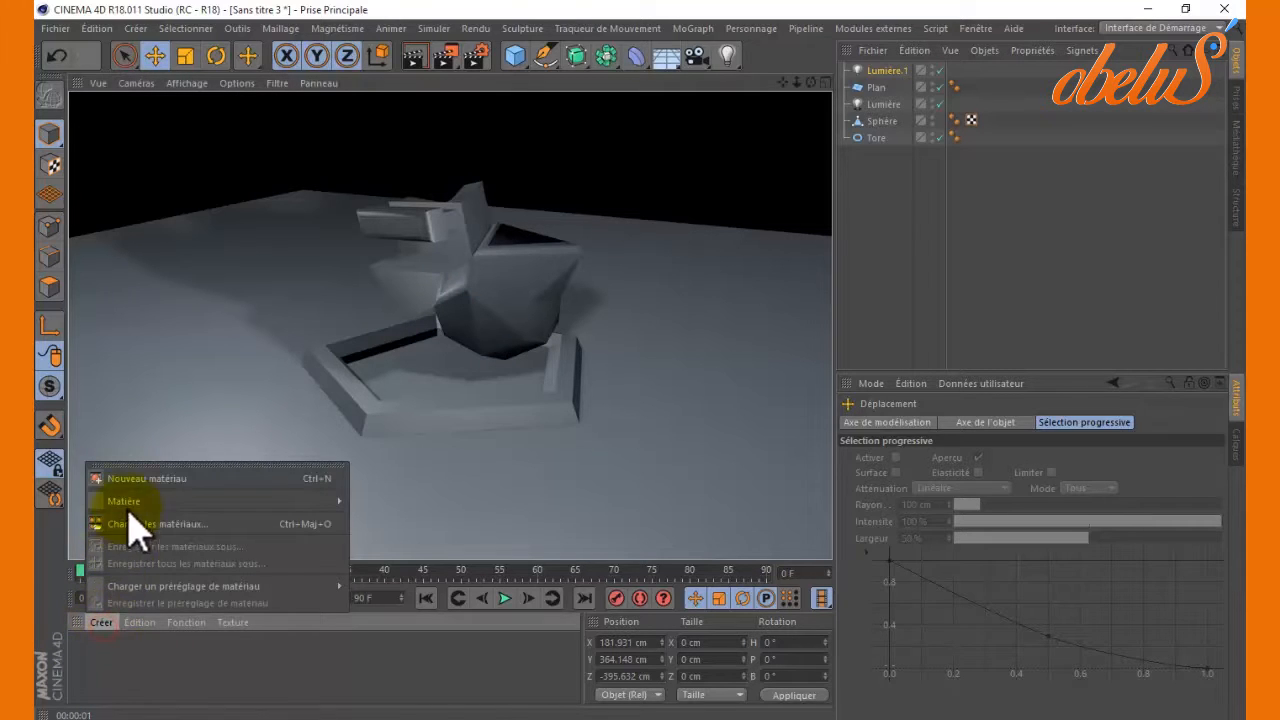
click(138, 480)
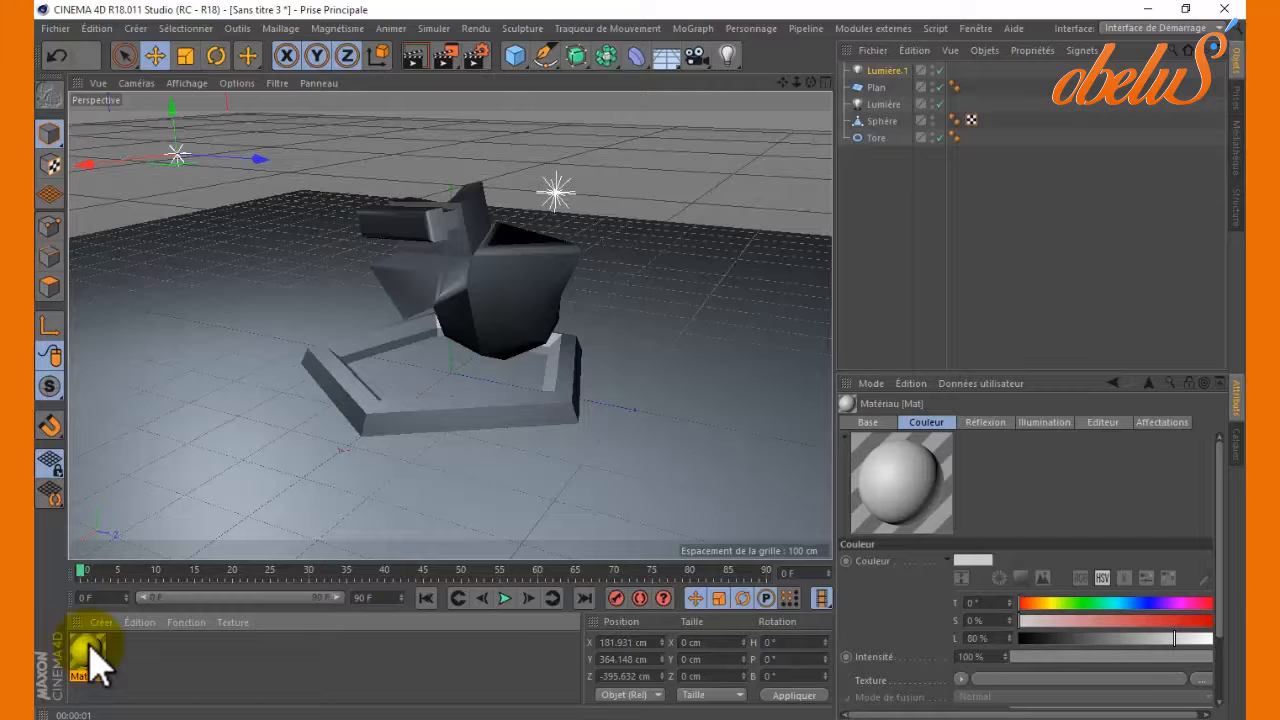
drag(92, 648, 872, 96)
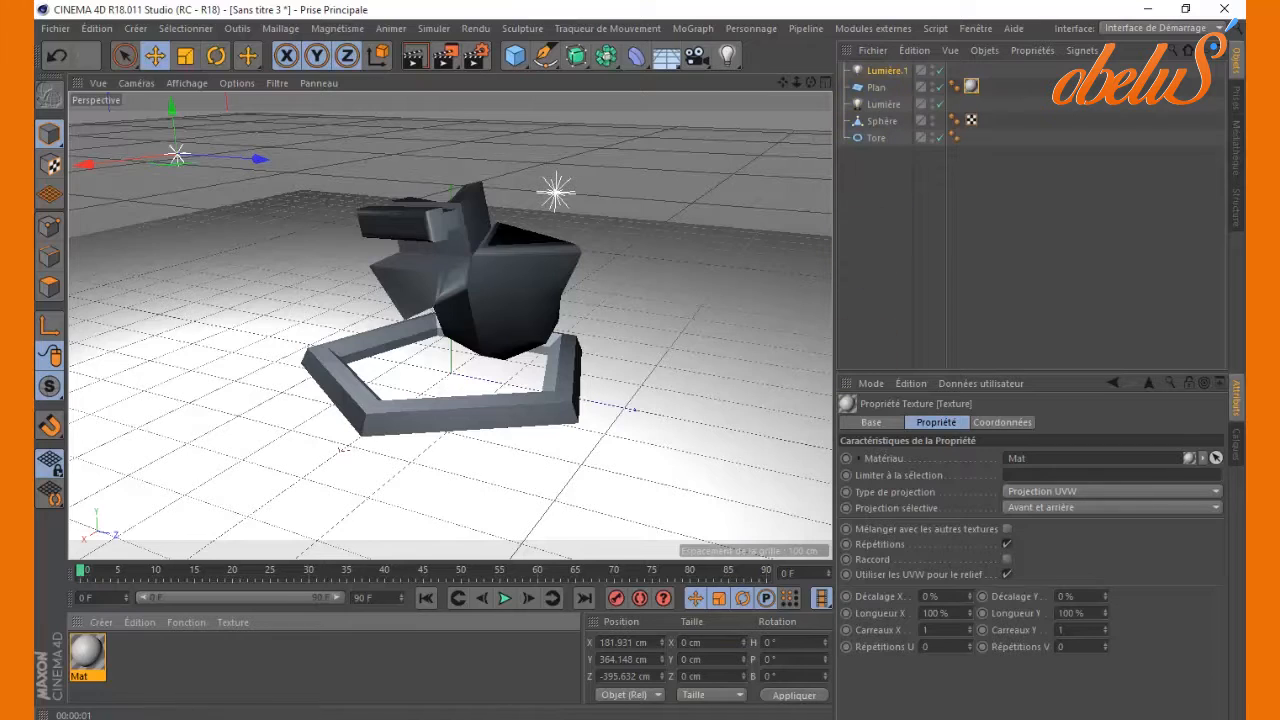
Set the material's colour texture to the Echiquier surface shader and render the view.
double_click(90, 658)
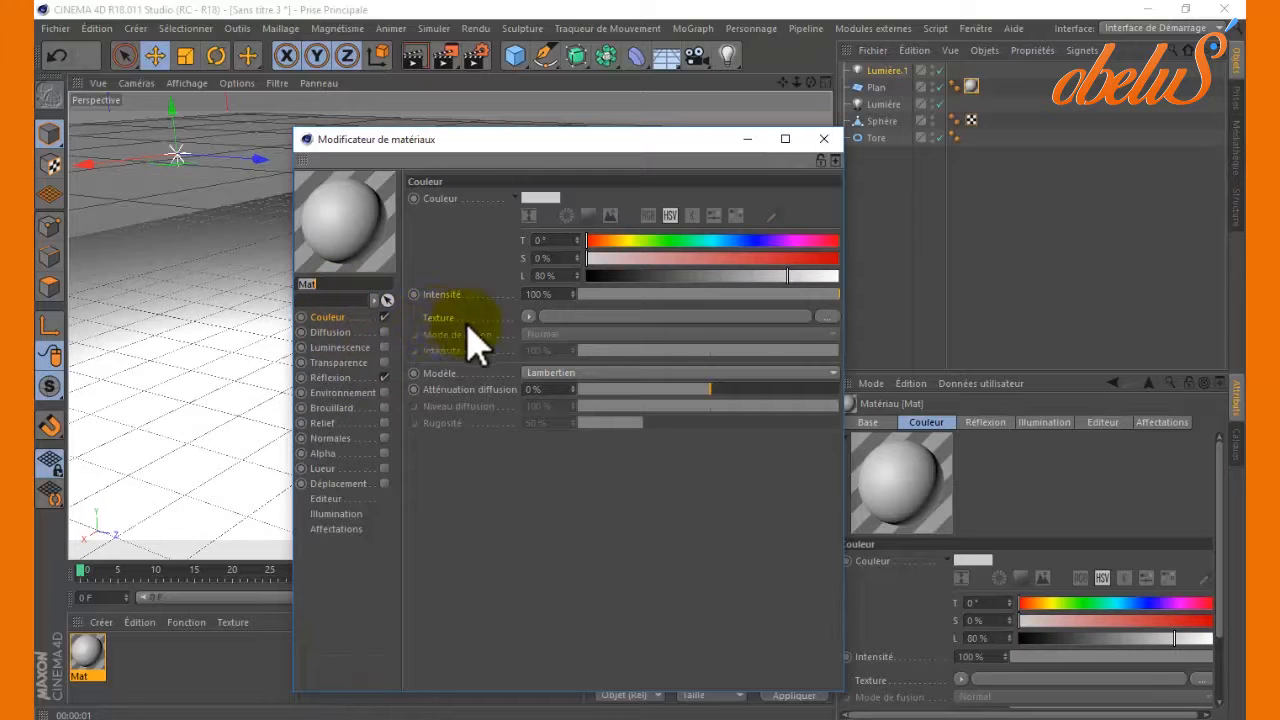
click(527, 317)
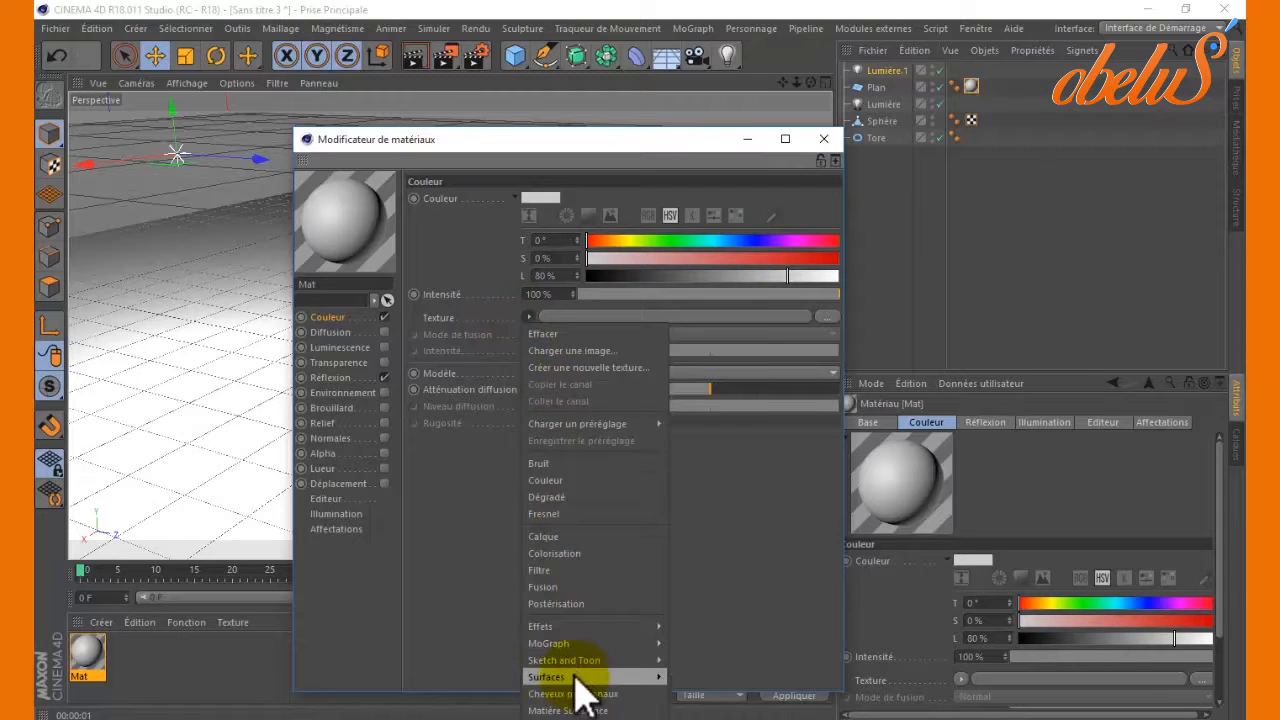
mouse_move(585, 677)
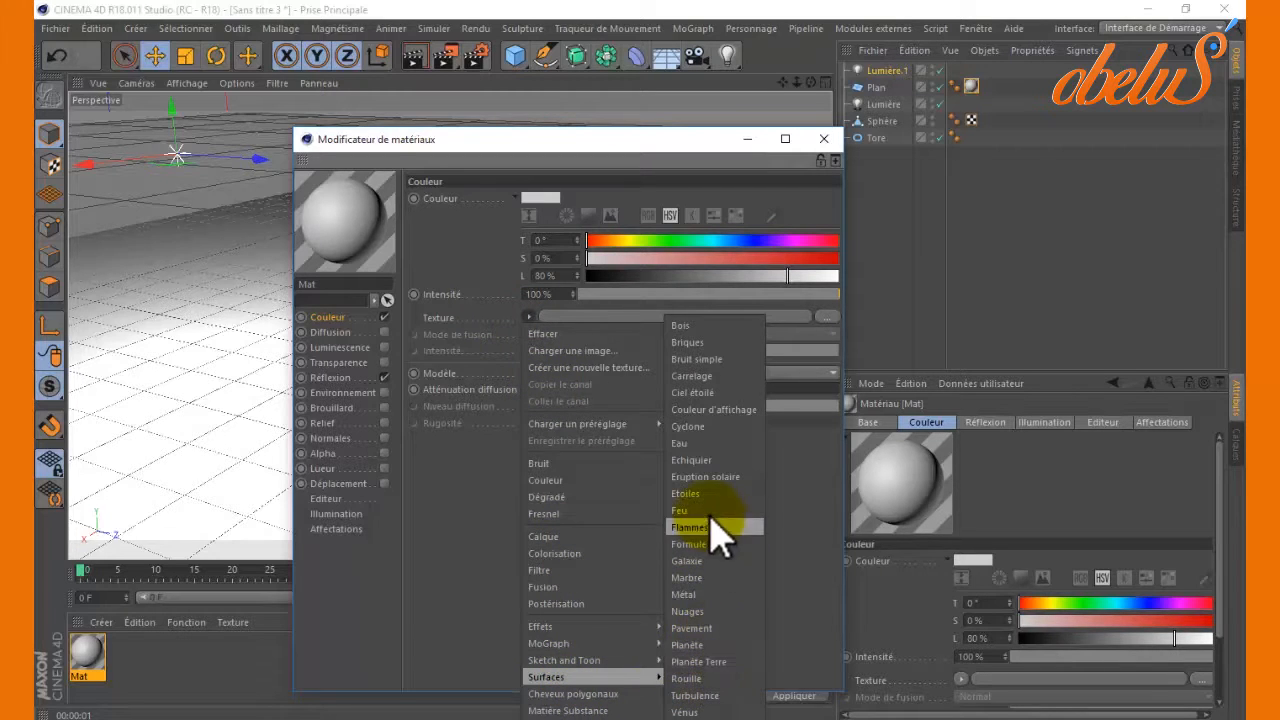
click(708, 459)
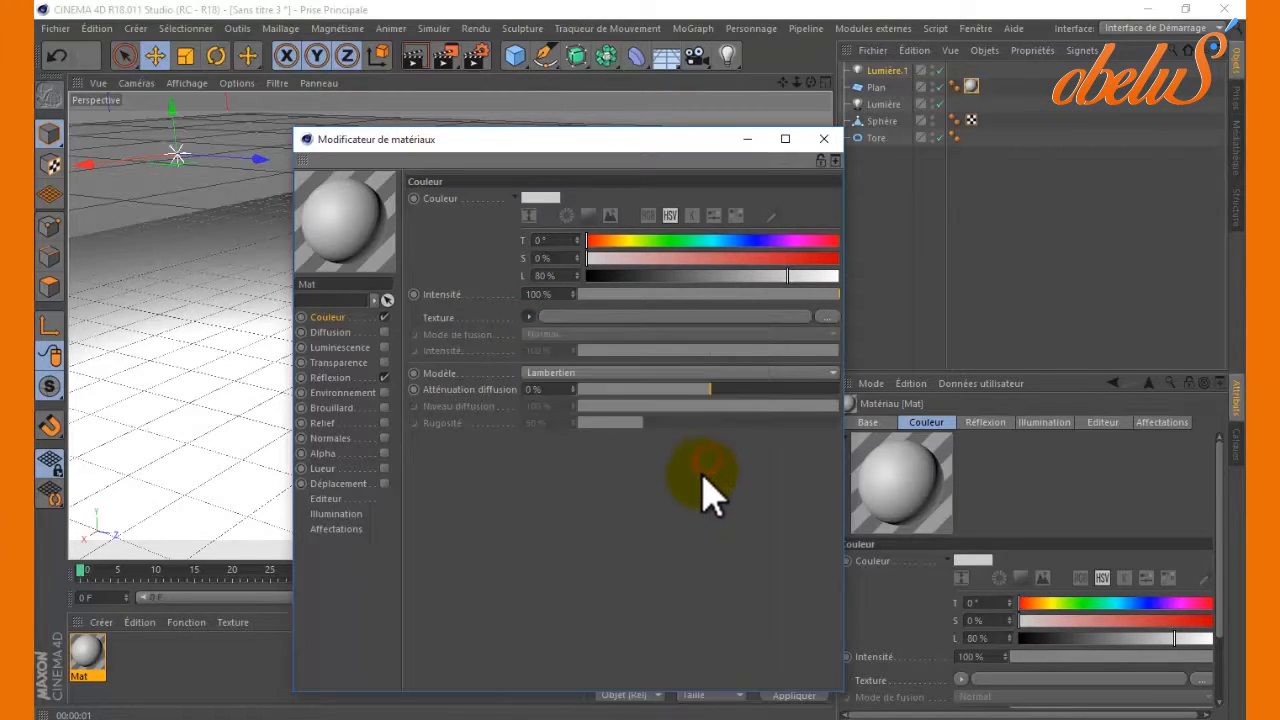
click(824, 140)
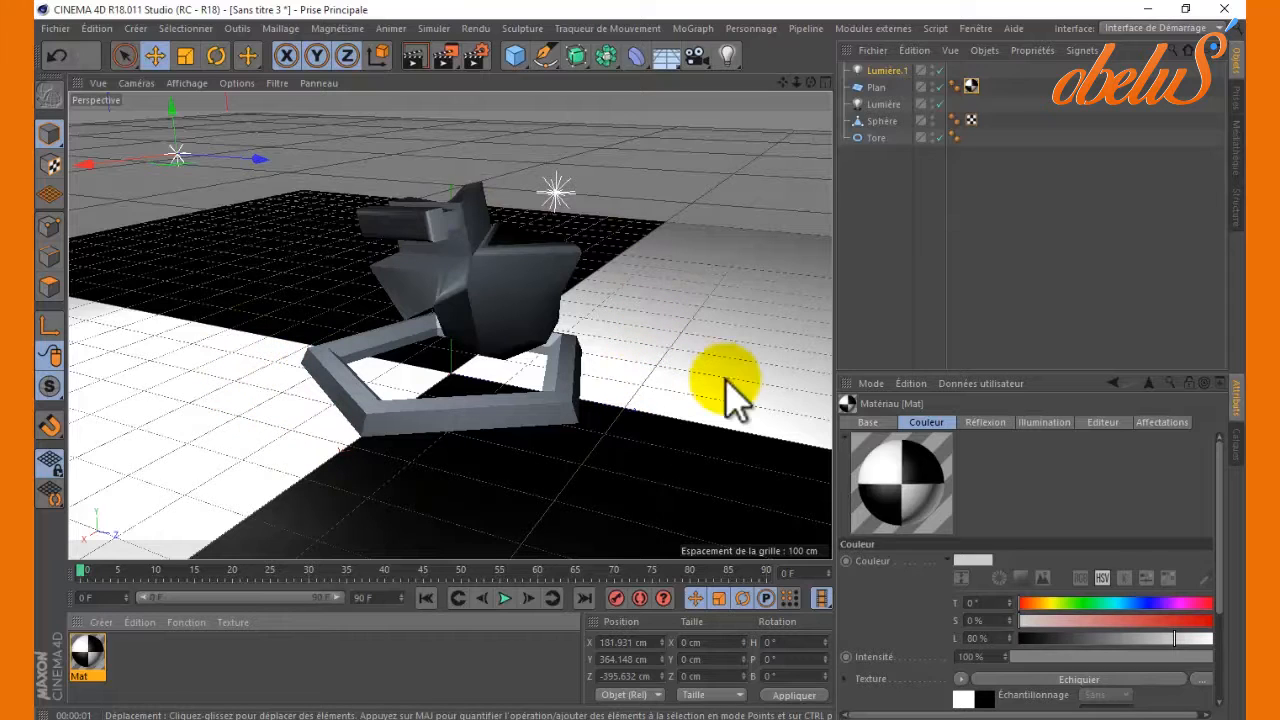
click(413, 60)
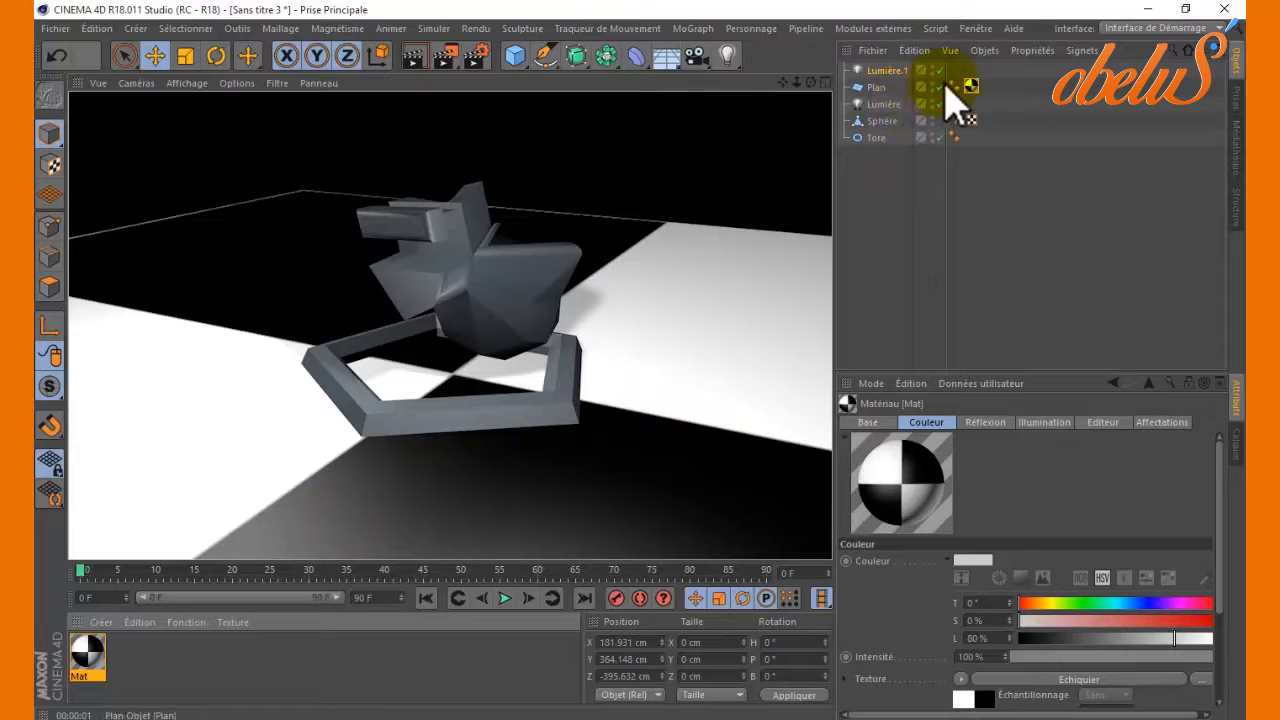
Set the floor plane's texture tiling to 10 tiles in X and 10 in Y, then render the view.
click(970, 86)
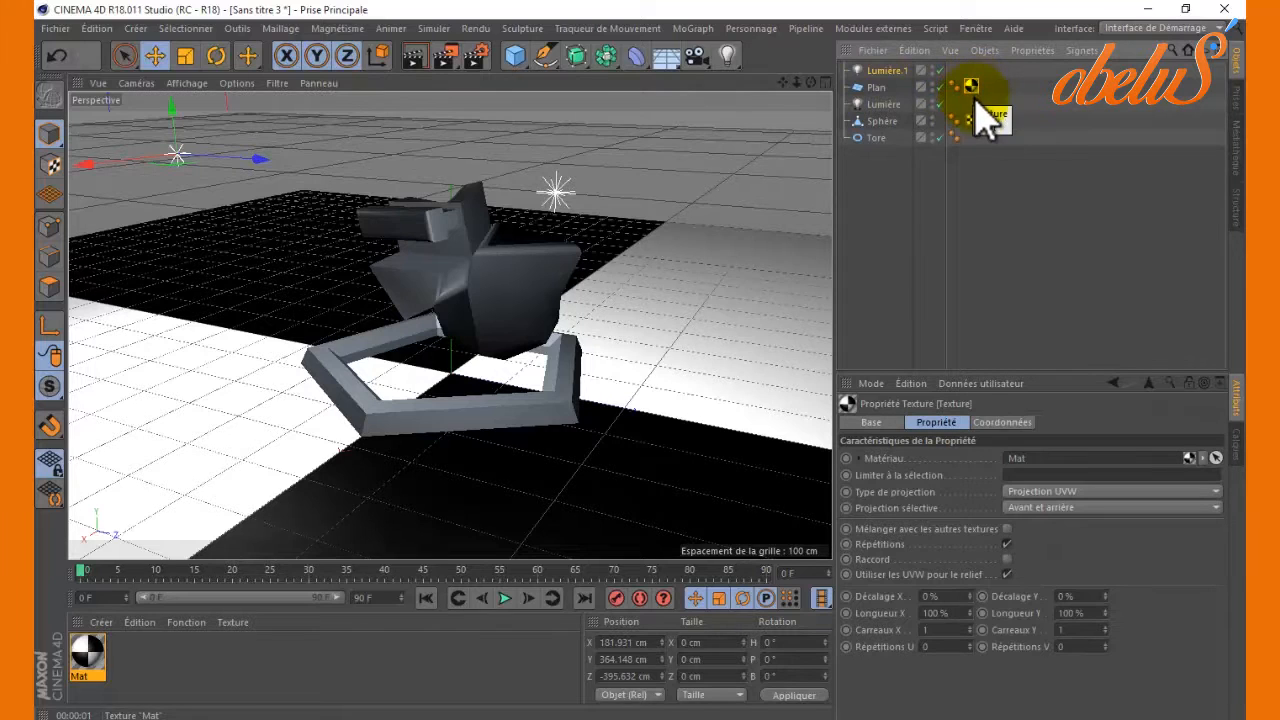
ctrl+drag(980, 110, 975, 120)
click(944, 630)
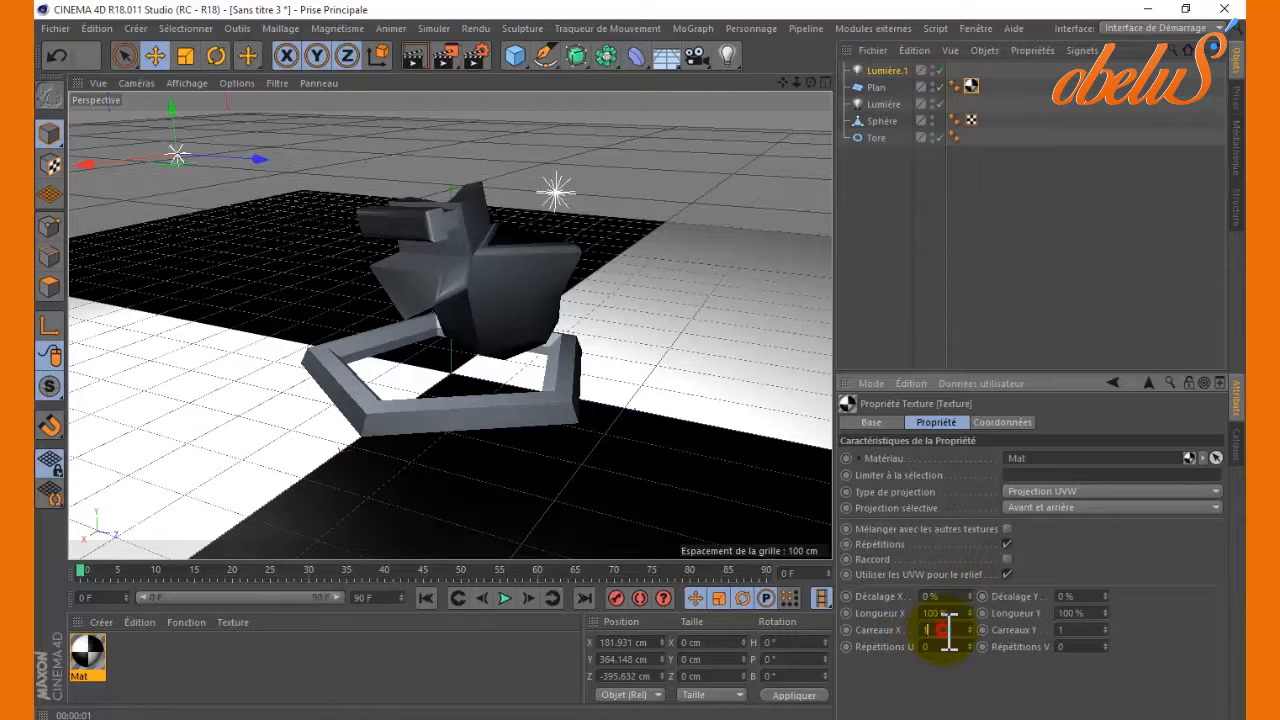
text(0)
click(1084, 630)
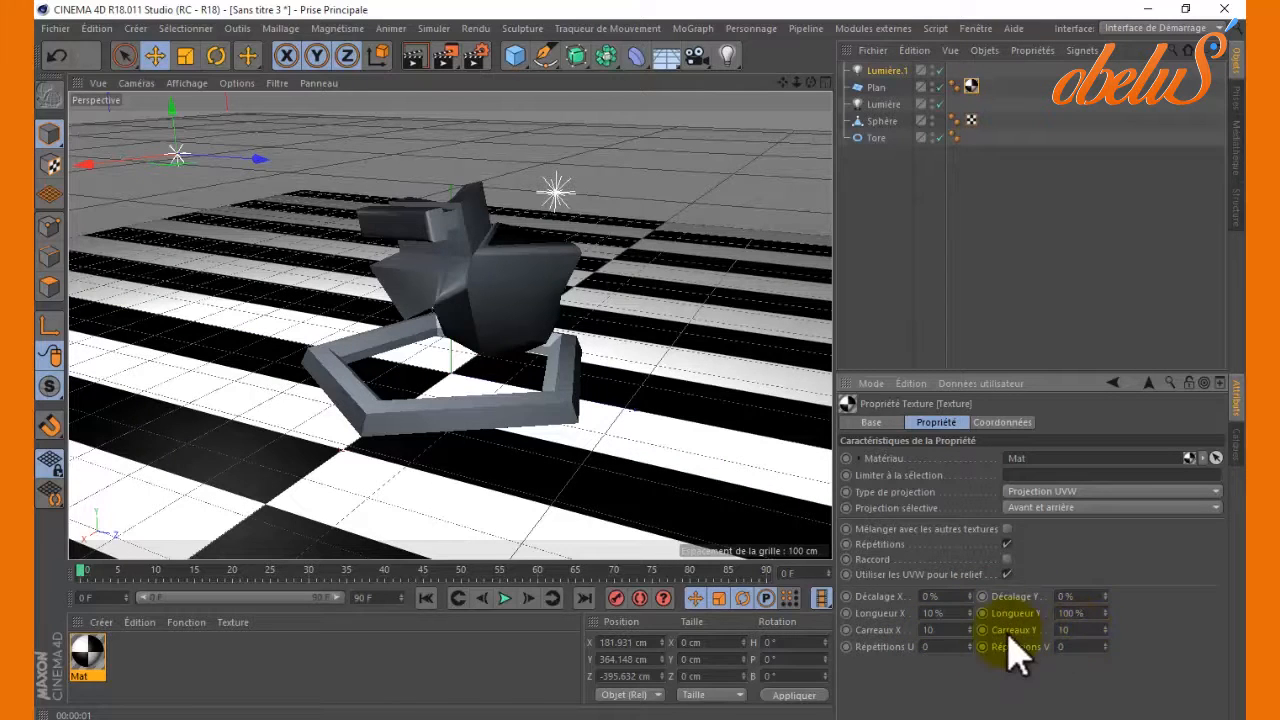
click(934, 629)
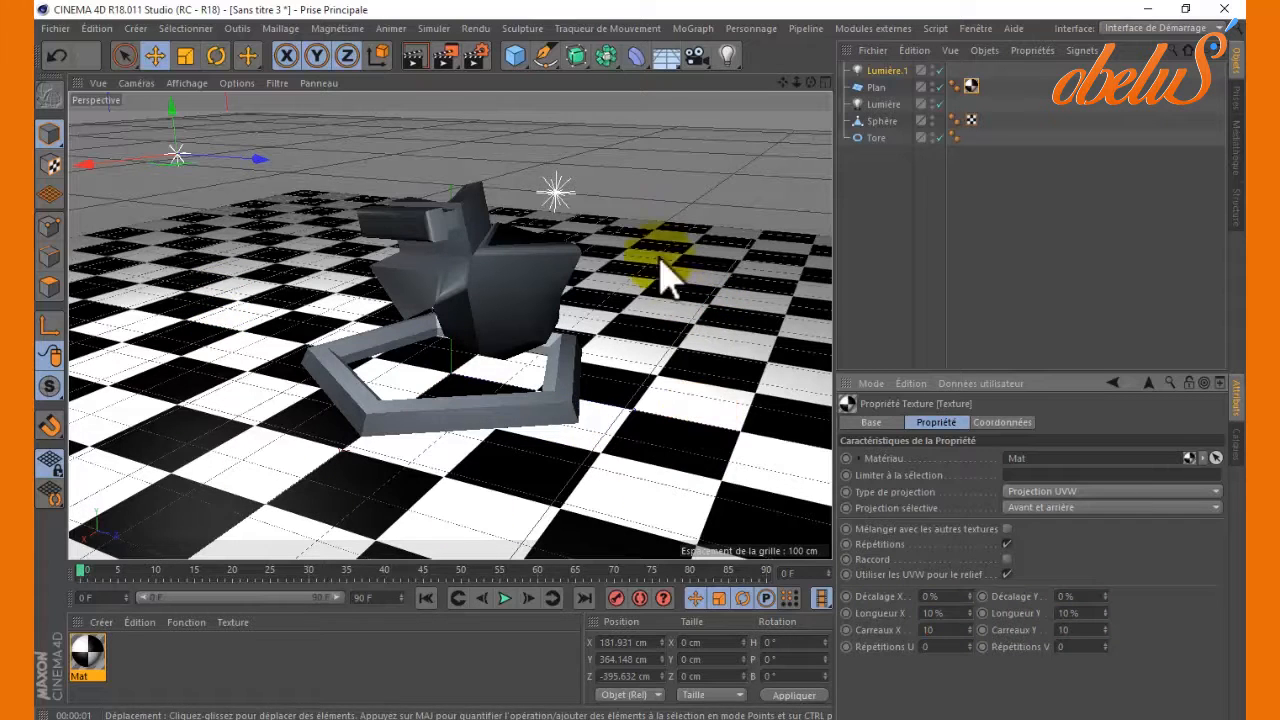
click(413, 57)
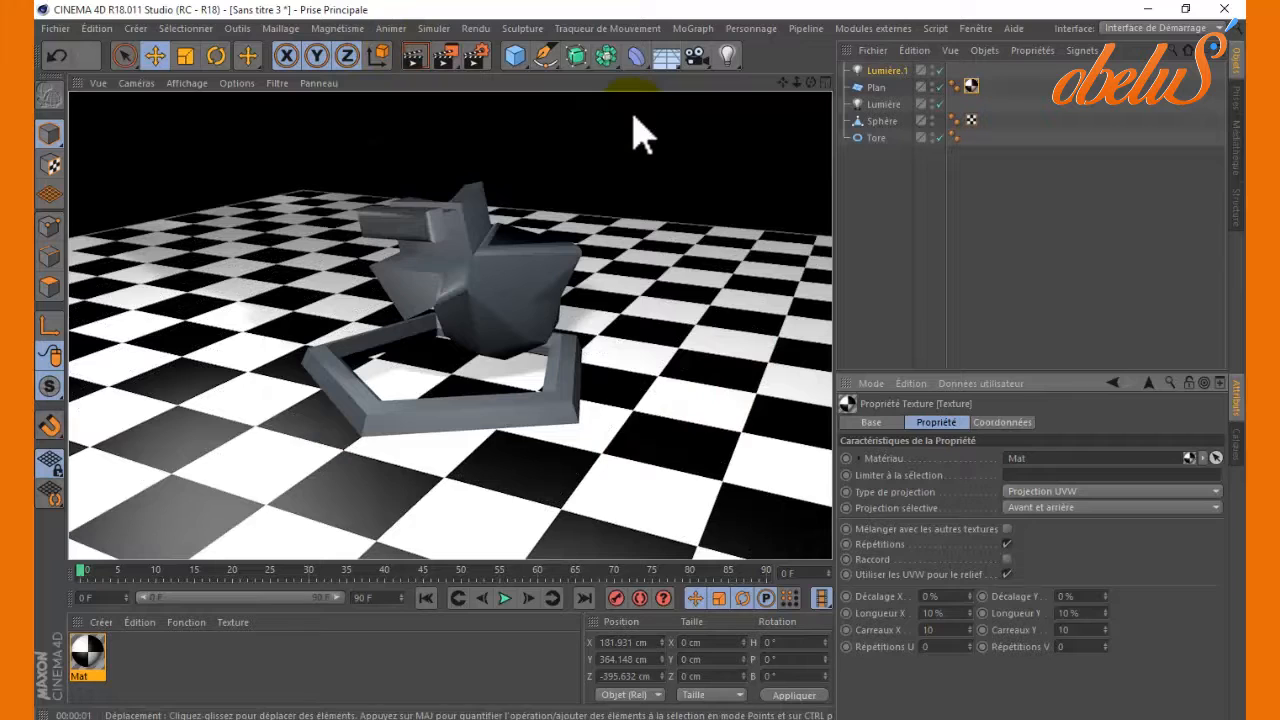
Apply a new green material (T 112°, S 90 %, L 73 %) to the Sphère object and render the view.
double_click(172, 672)
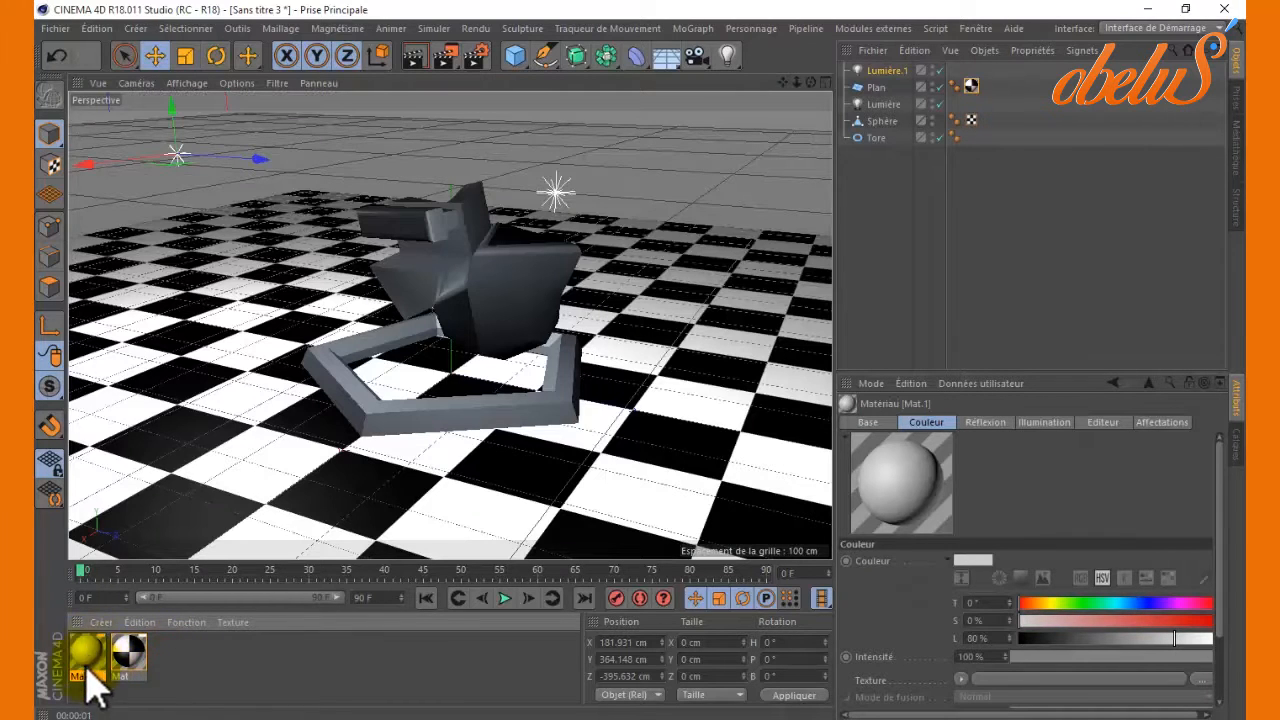
drag(93, 655, 882, 121)
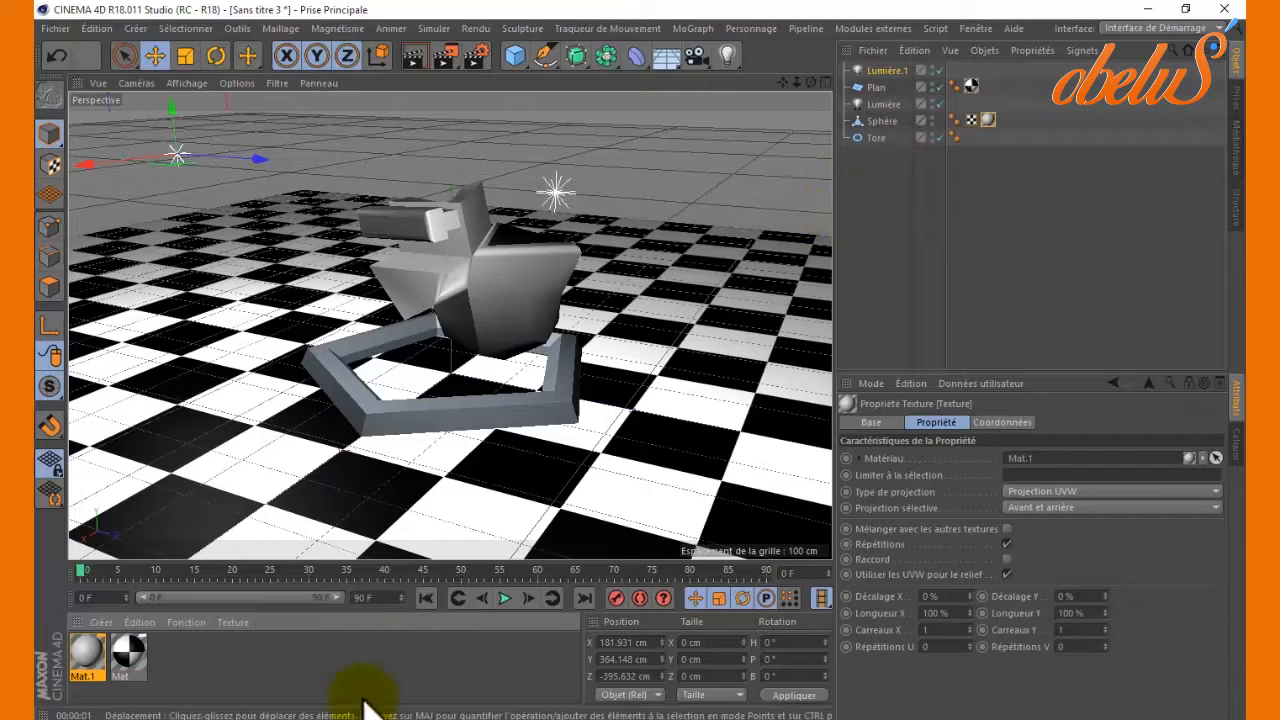
double_click(87, 655)
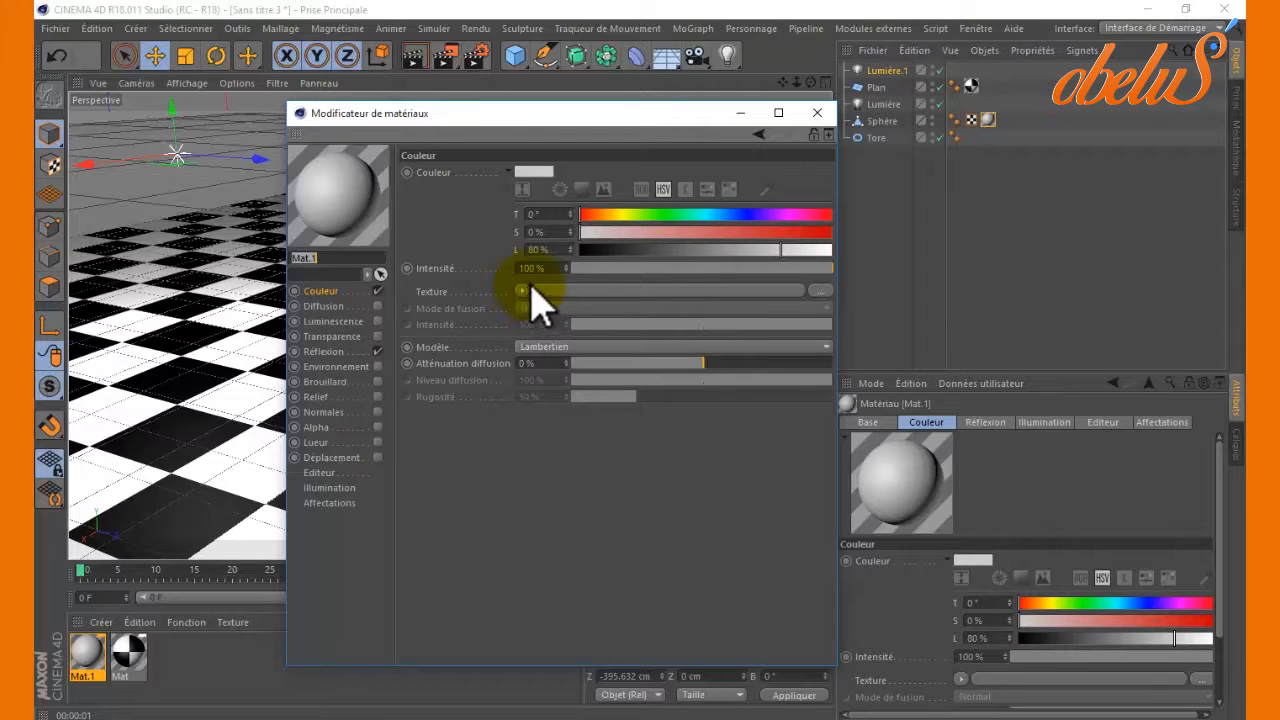
click(660, 215)
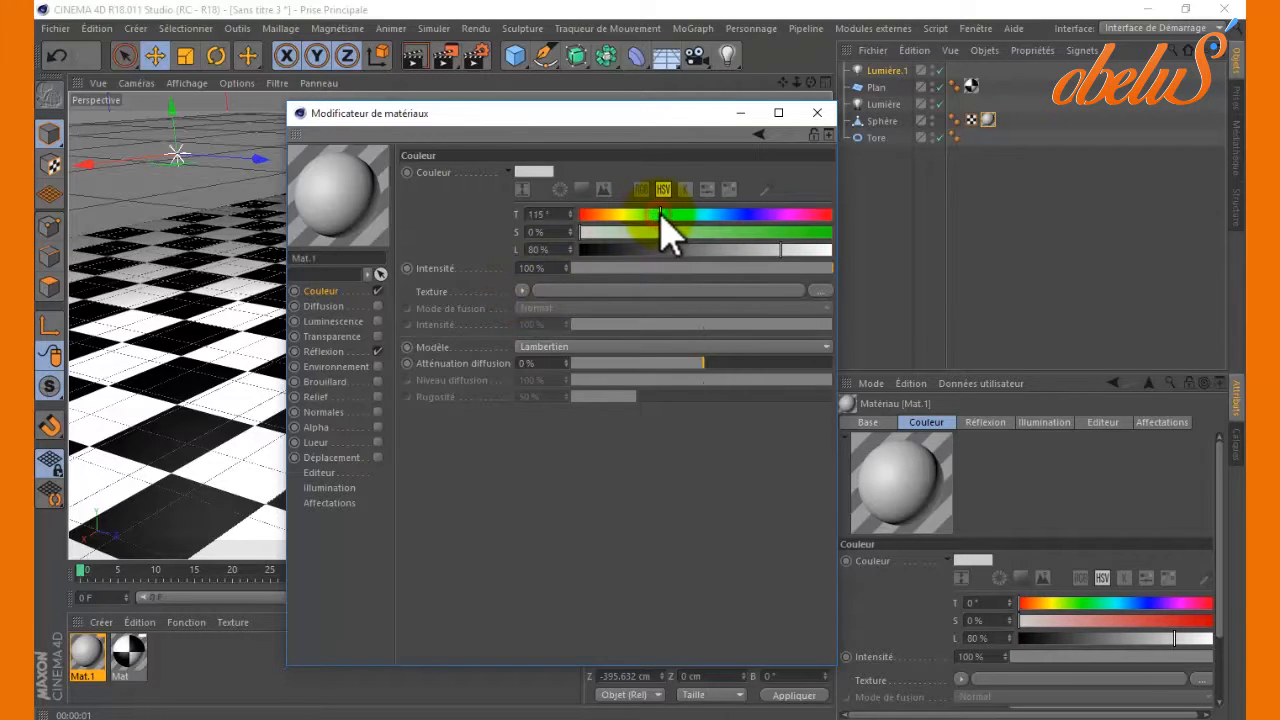
drag(659, 214, 657, 214)
click(807, 237)
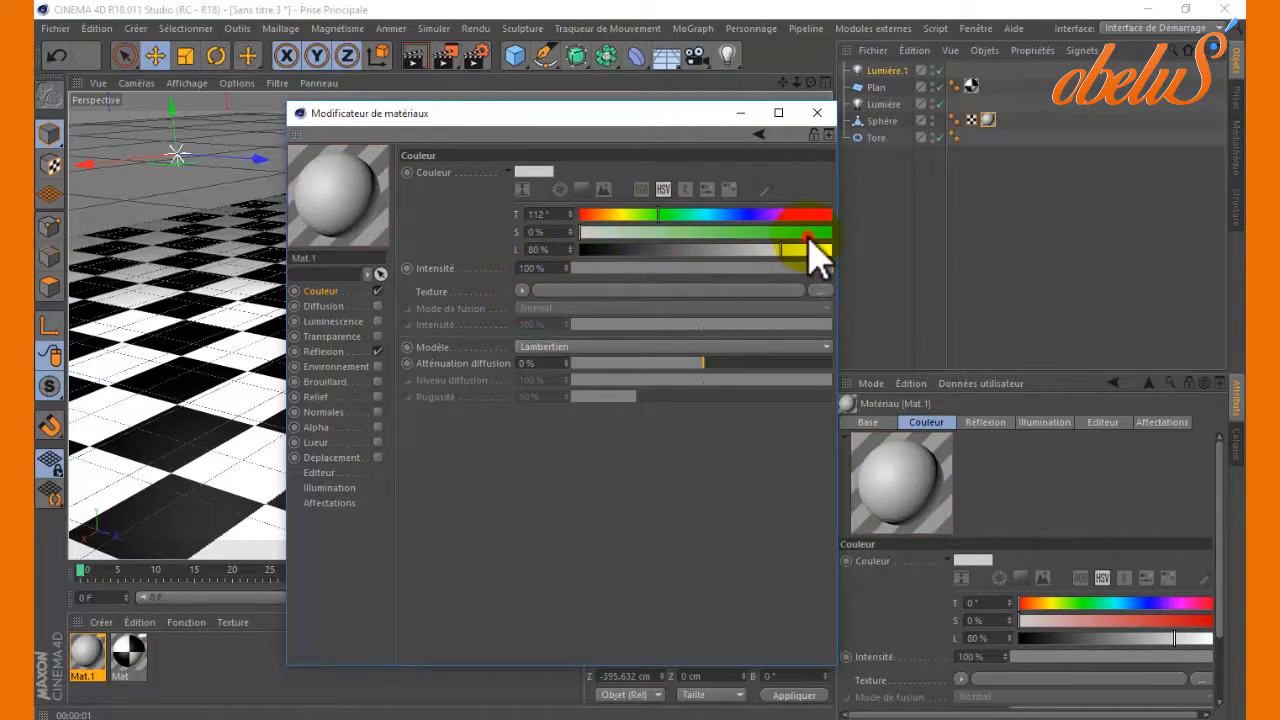
click(763, 249)
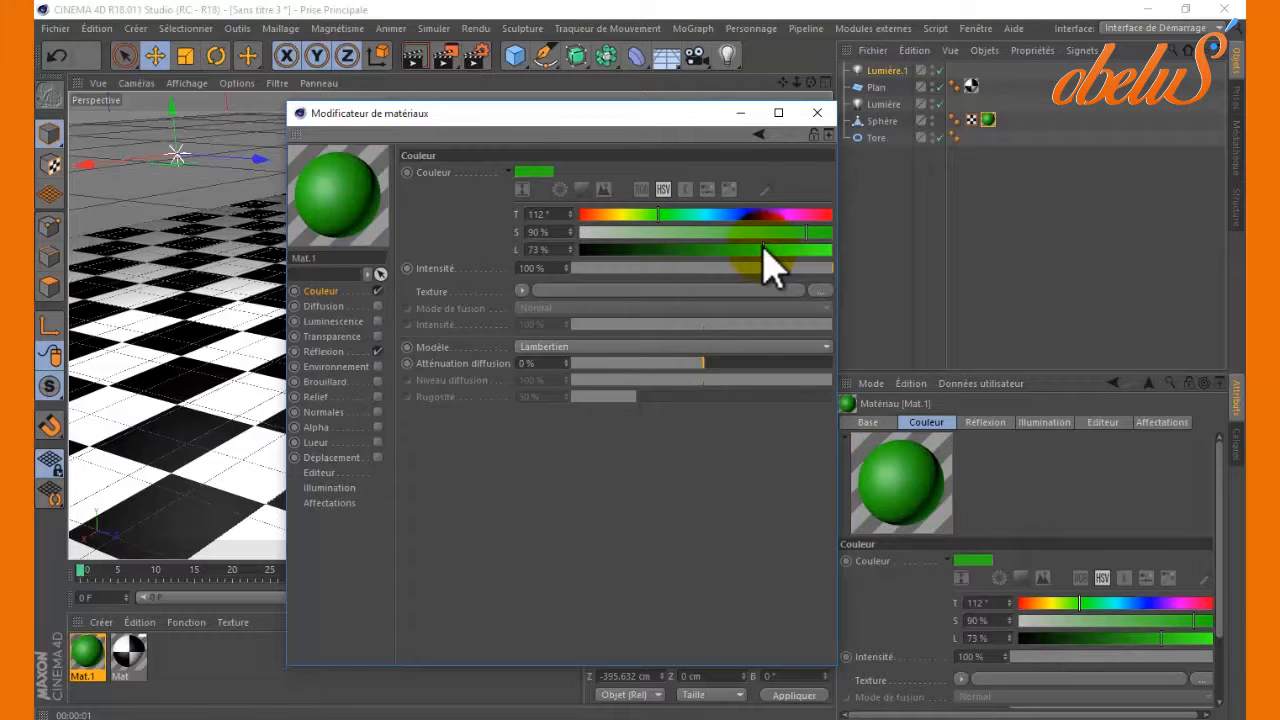
click(817, 113)
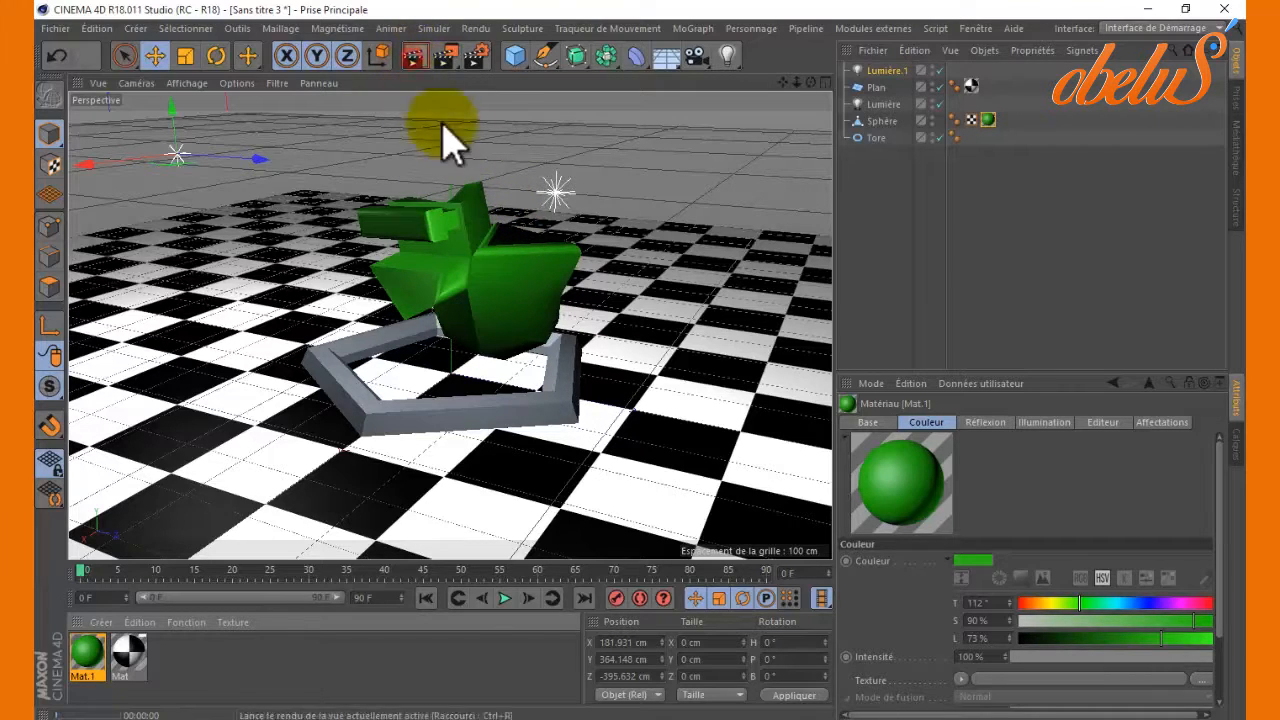
key(ctrl+r)
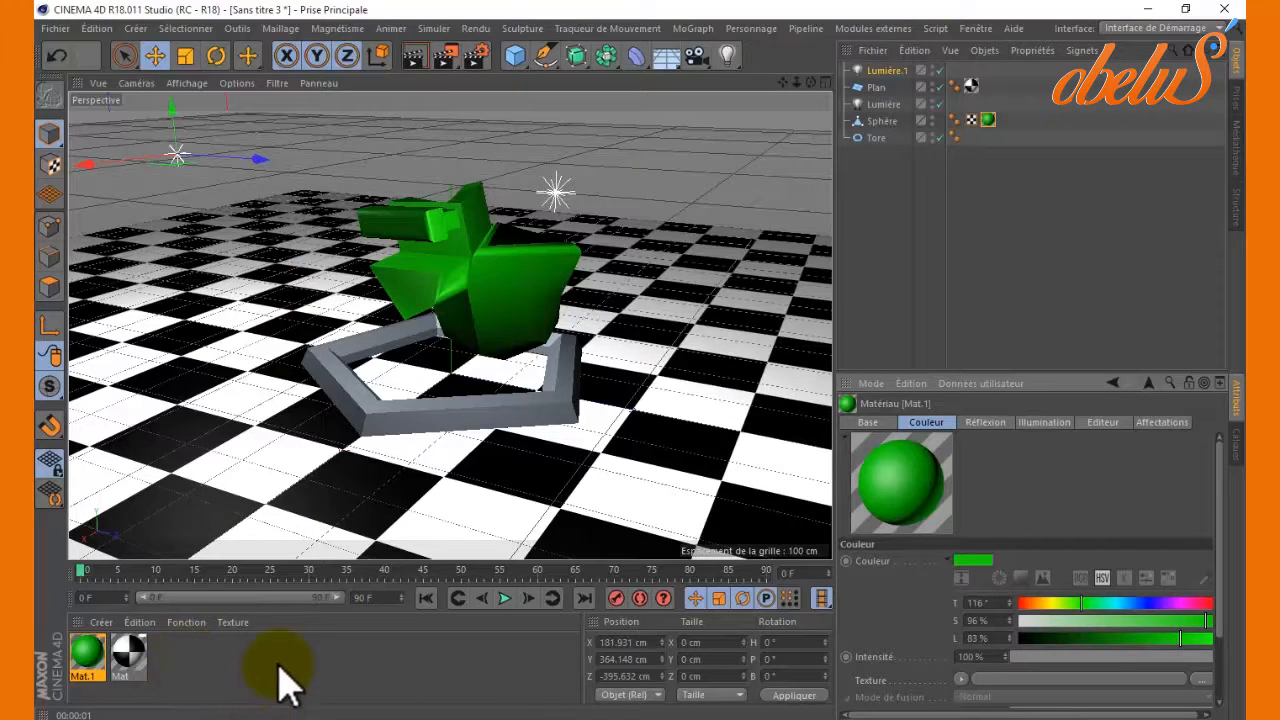
Create another new material and apply it to the Tore object.
click(226, 660)
double_click(226, 660)
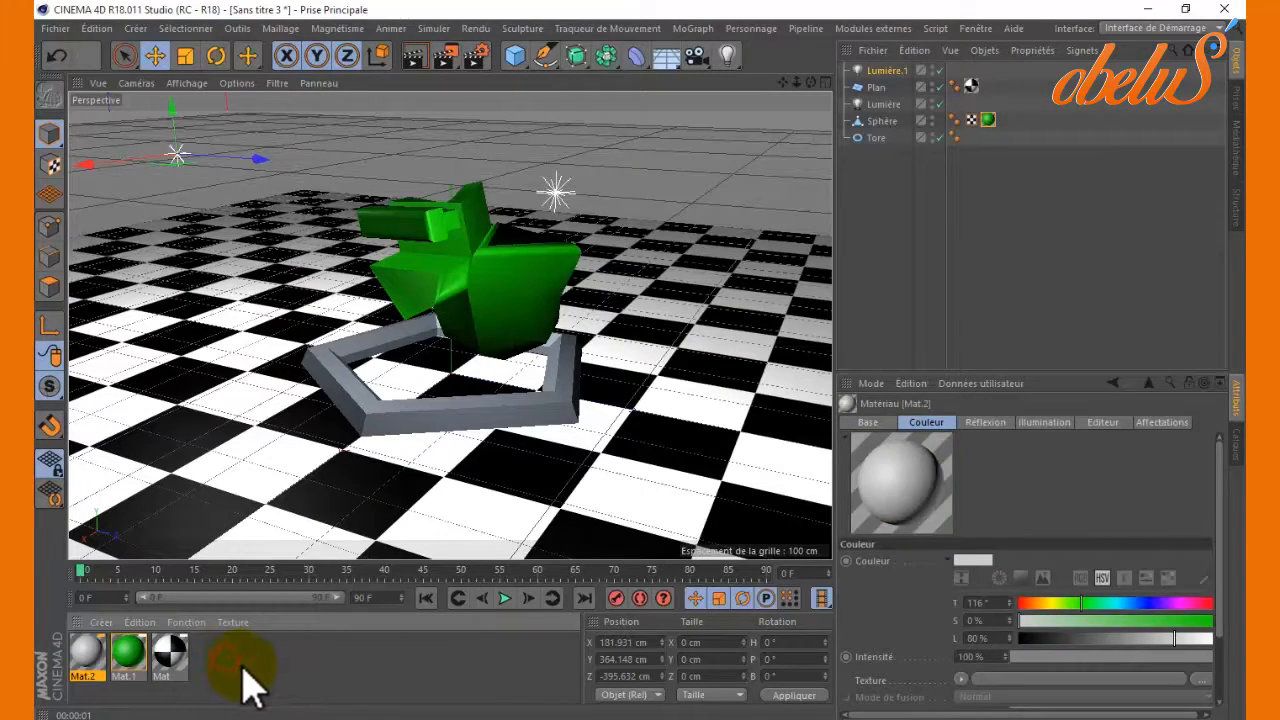
drag(95, 648, 882, 141)
click(895, 139)
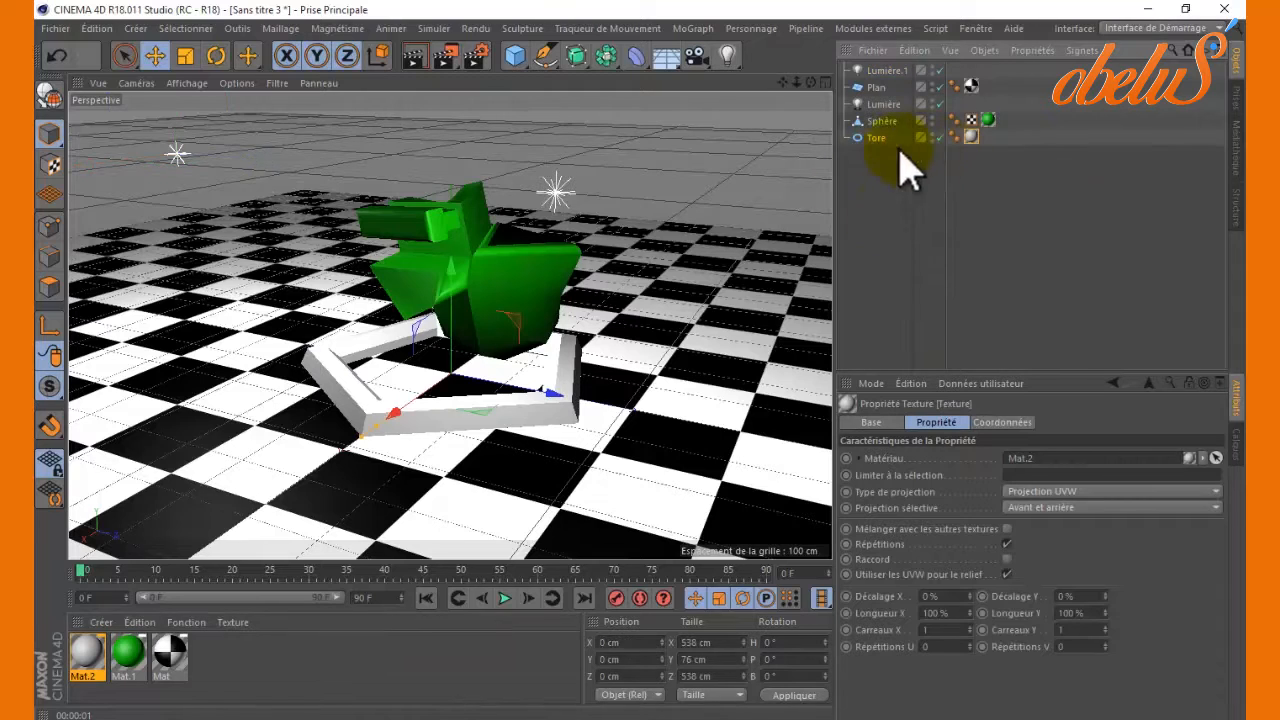
Set the torus material's colour texture to the Pavement surface shader and render the view.
click(86, 662)
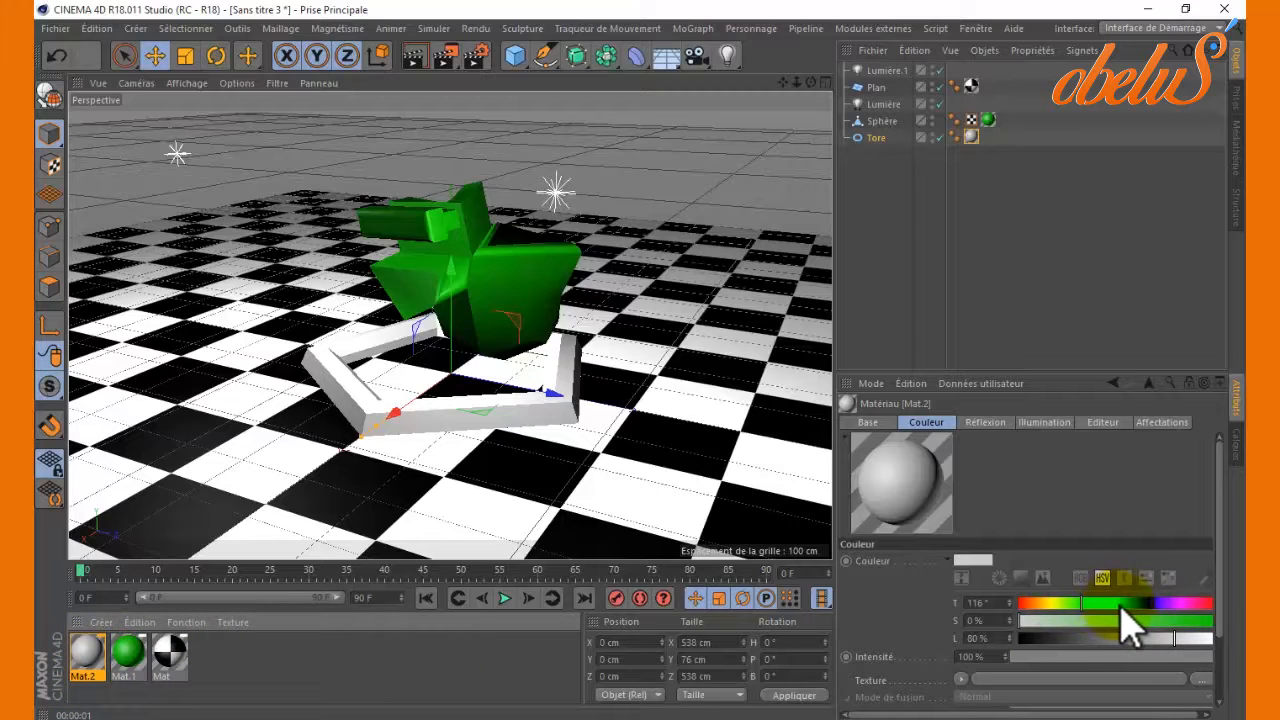
click(961, 680)
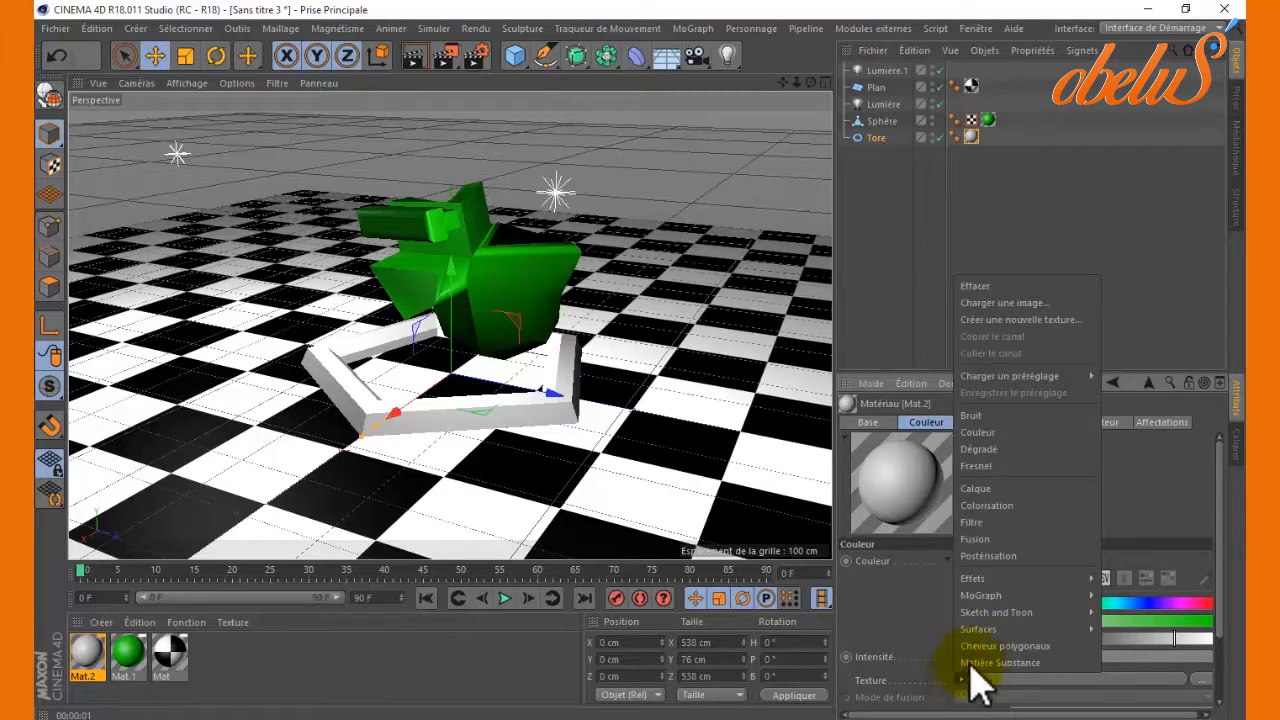
mouse_move(985, 632)
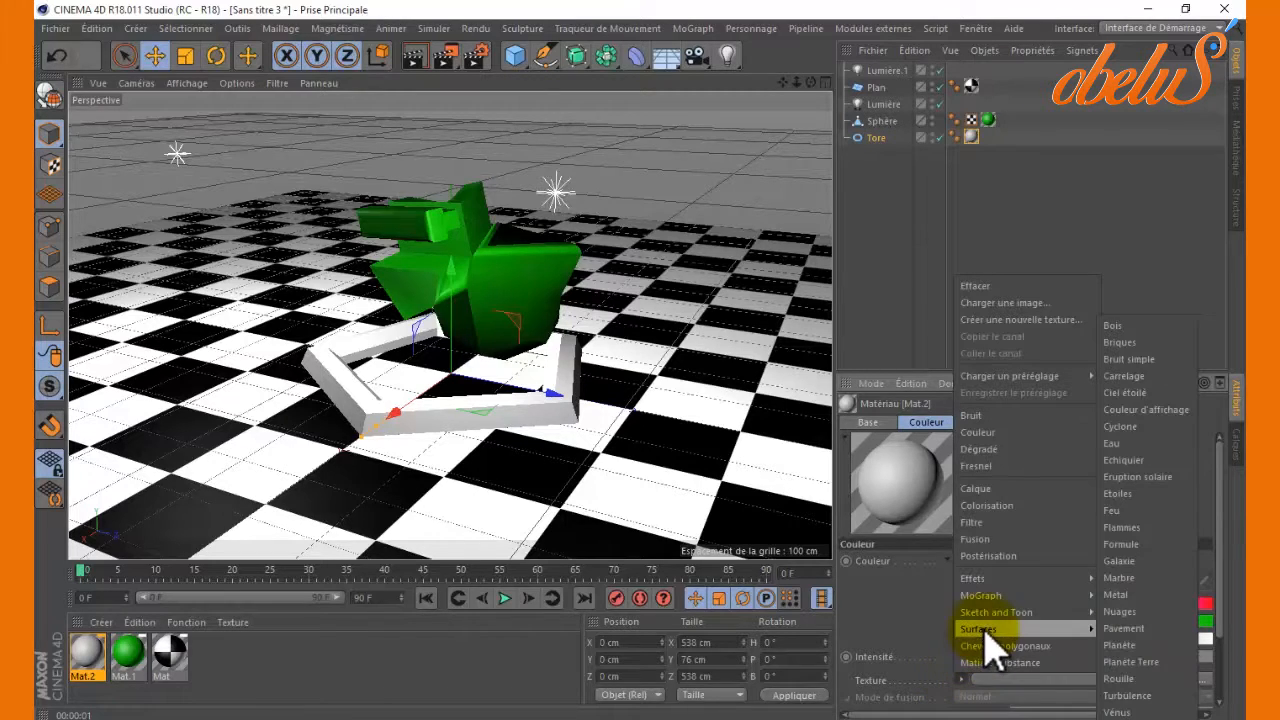
click(1125, 629)
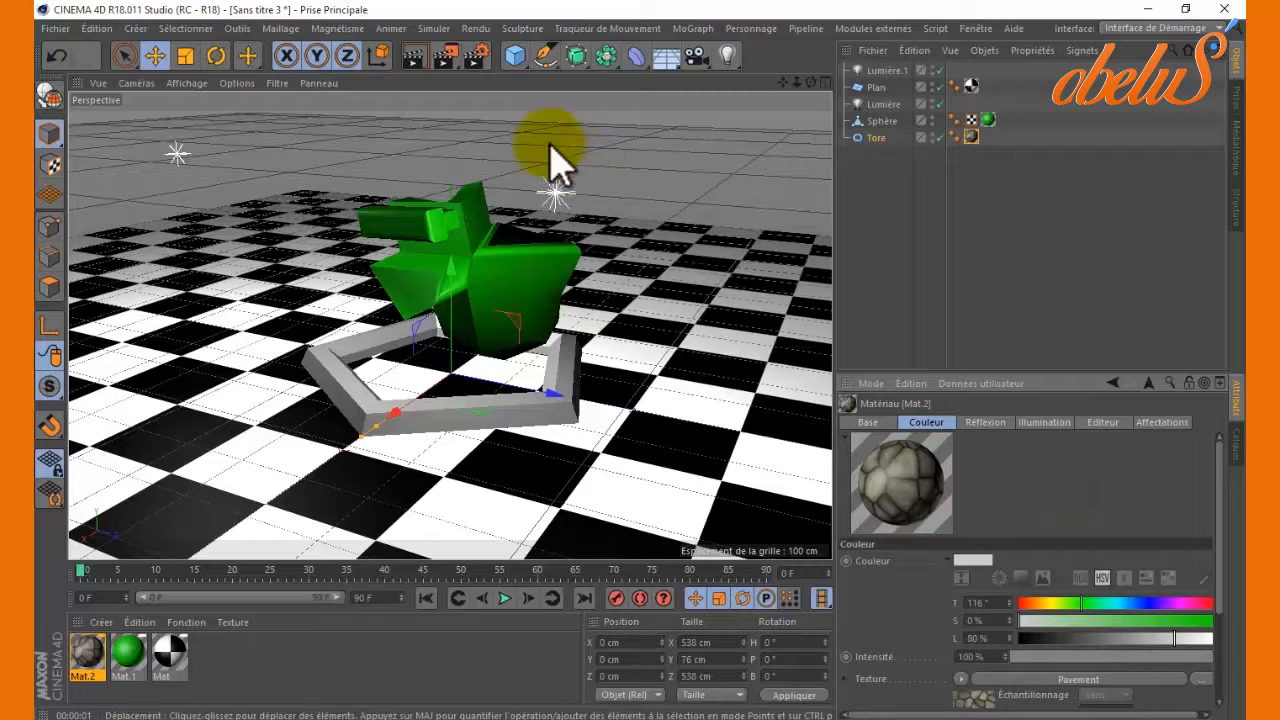
key(ctrl+r)
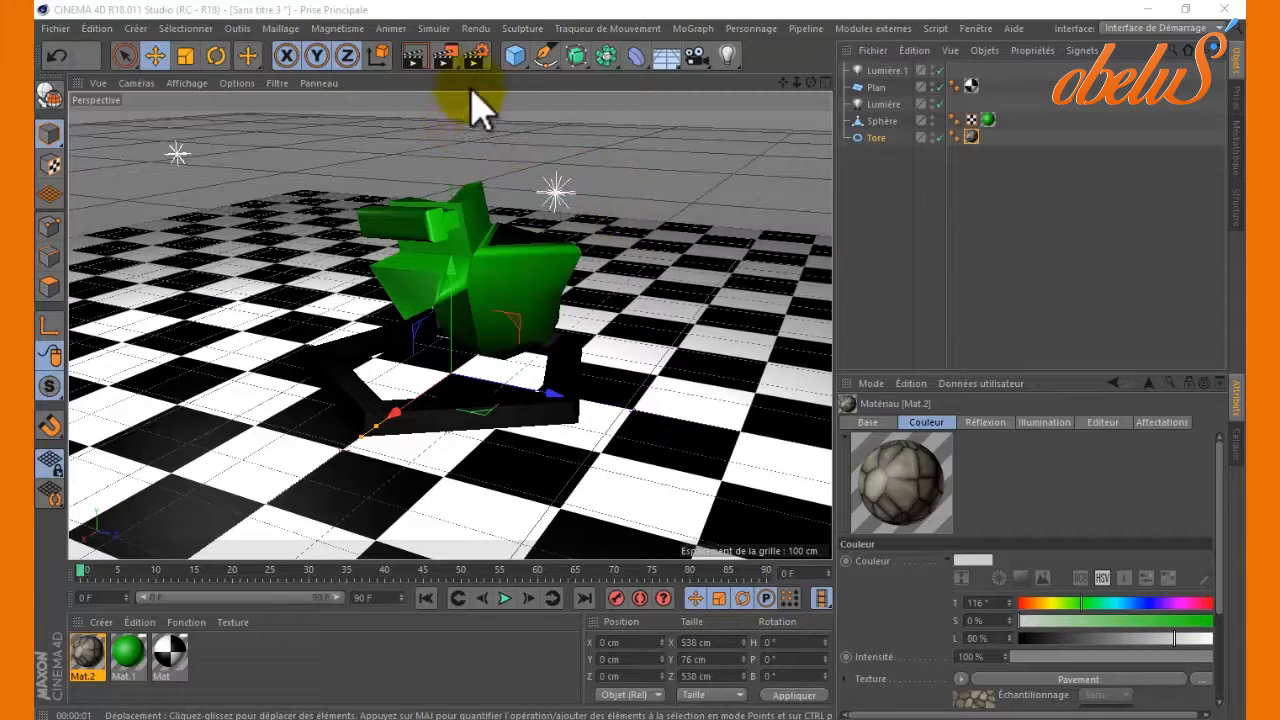
Configure the render settings to save the image on the desktop as "navette extraterestre" in JPEG format.
click(478, 62)
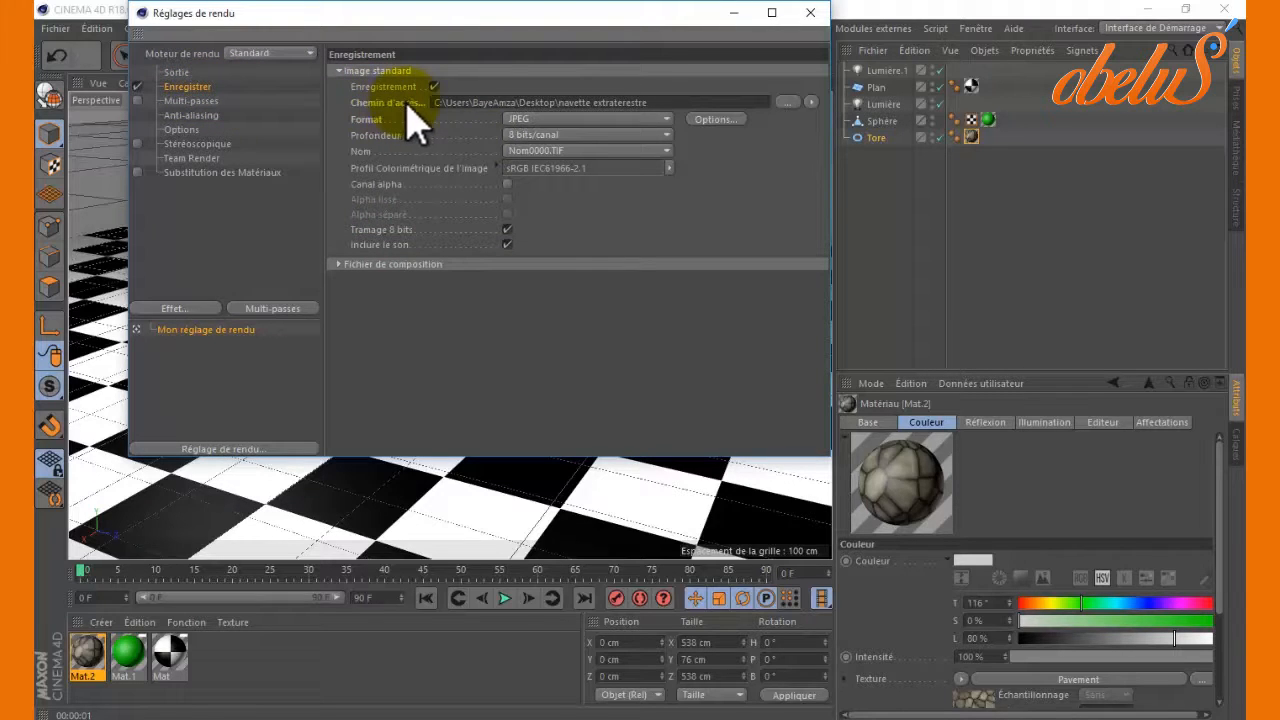
click(788, 102)
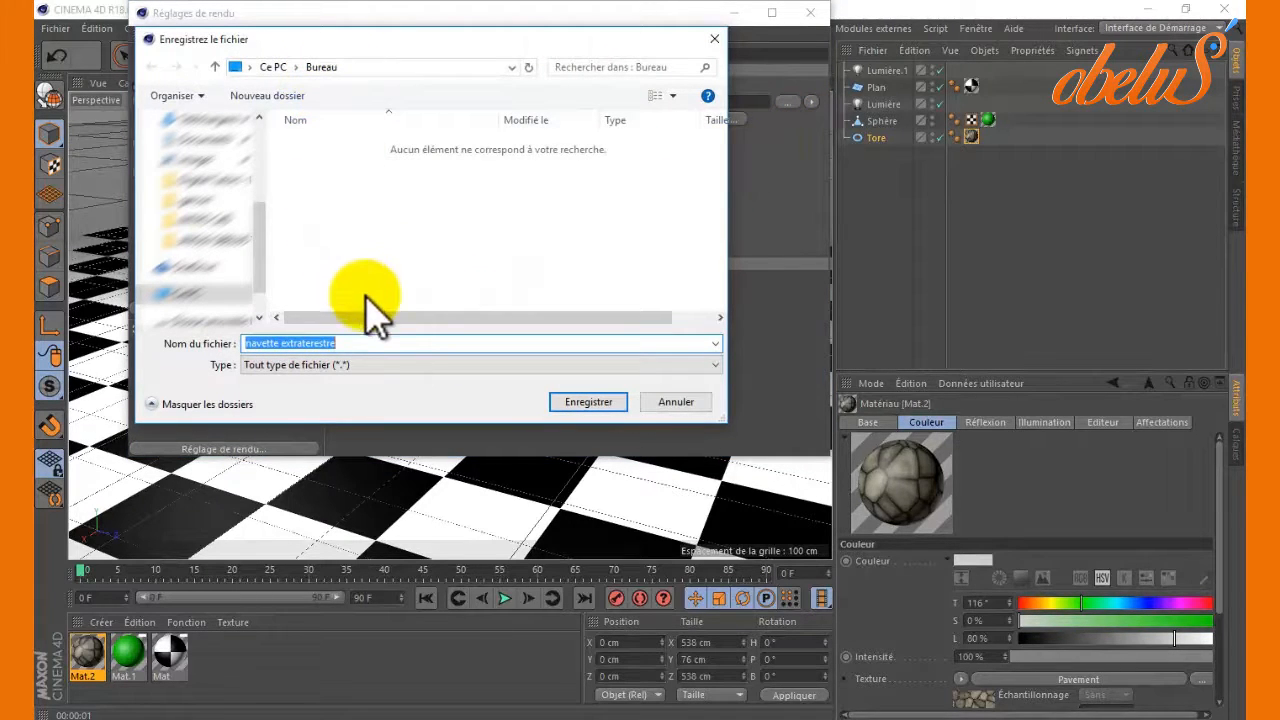
click(277, 340)
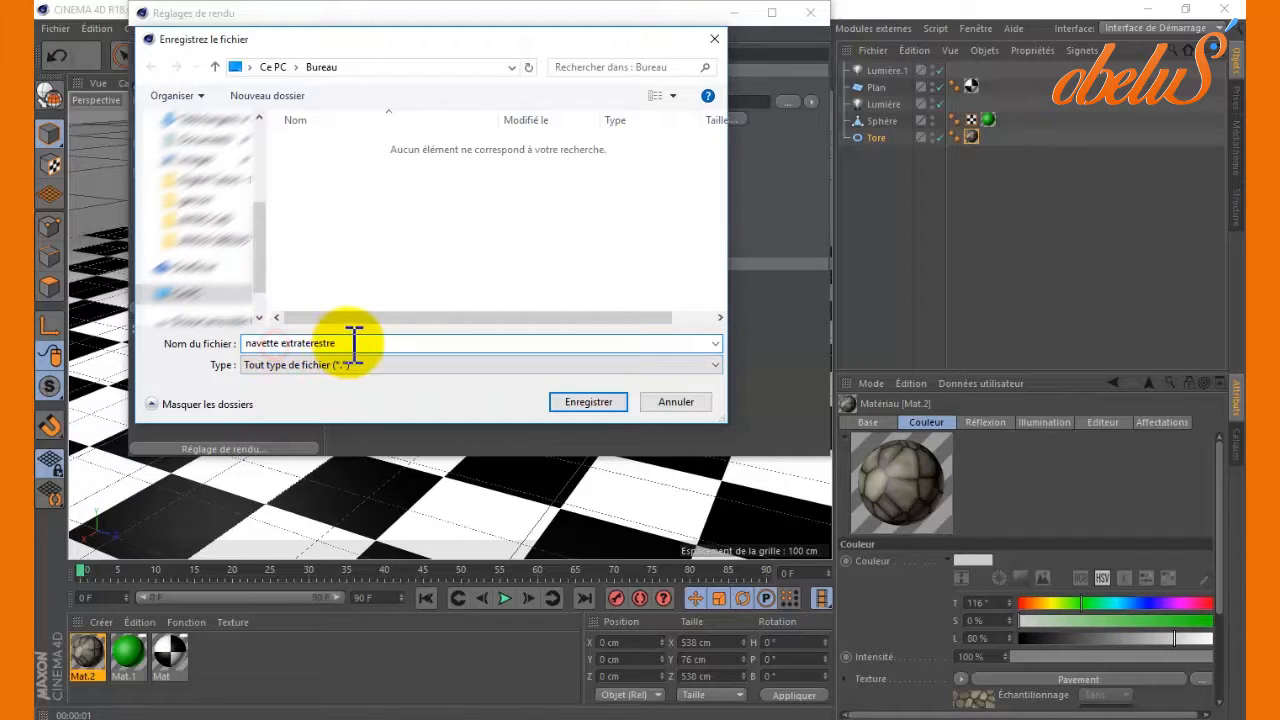
drag(344, 342, 240, 342)
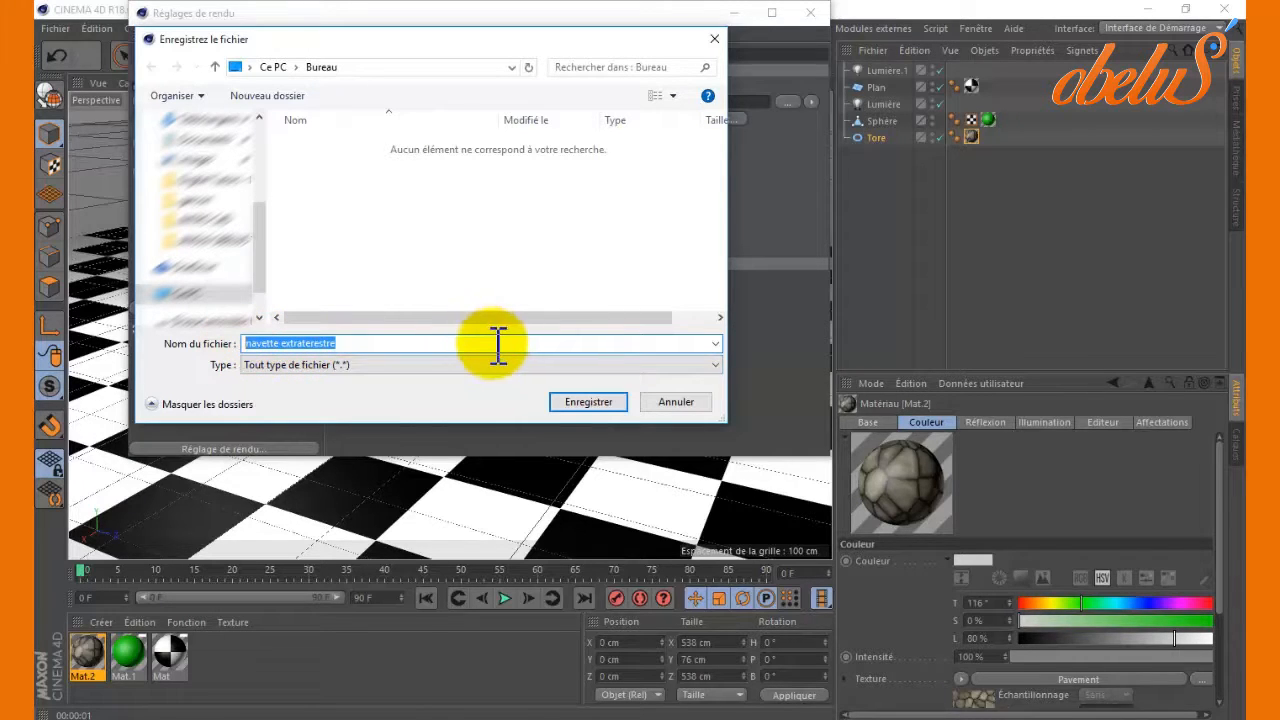
click(605, 402)
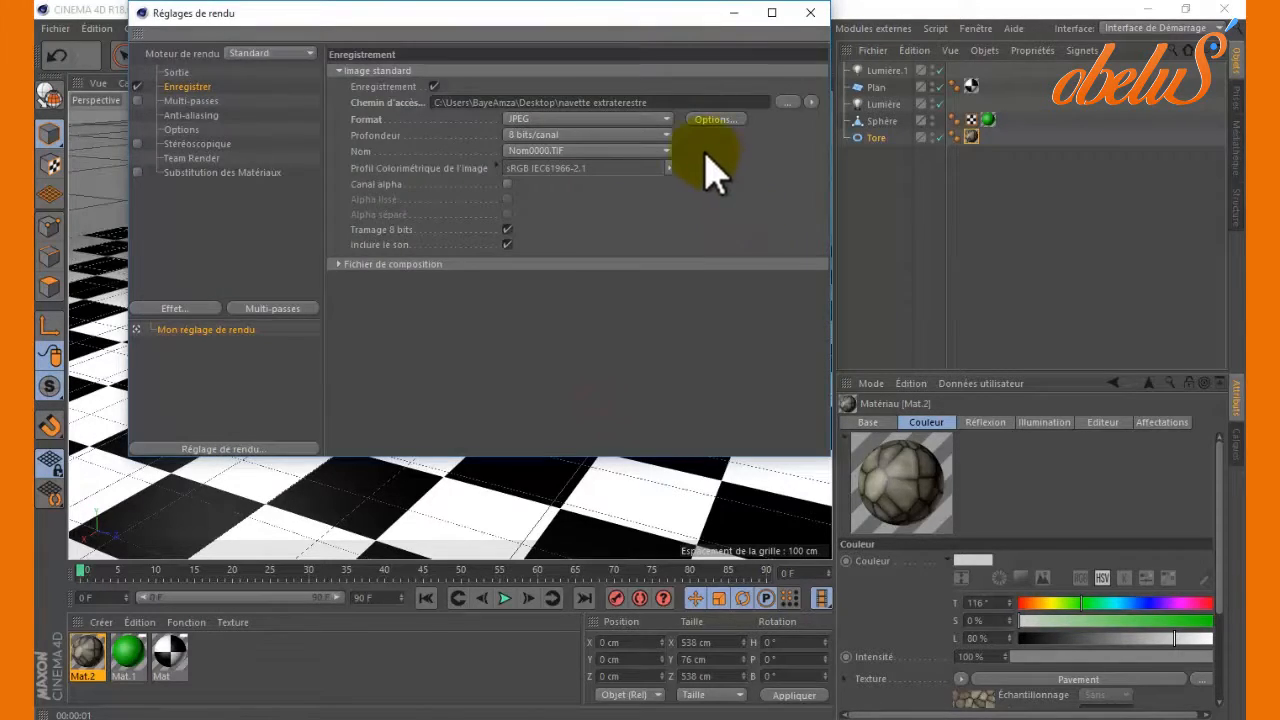
click(563, 121)
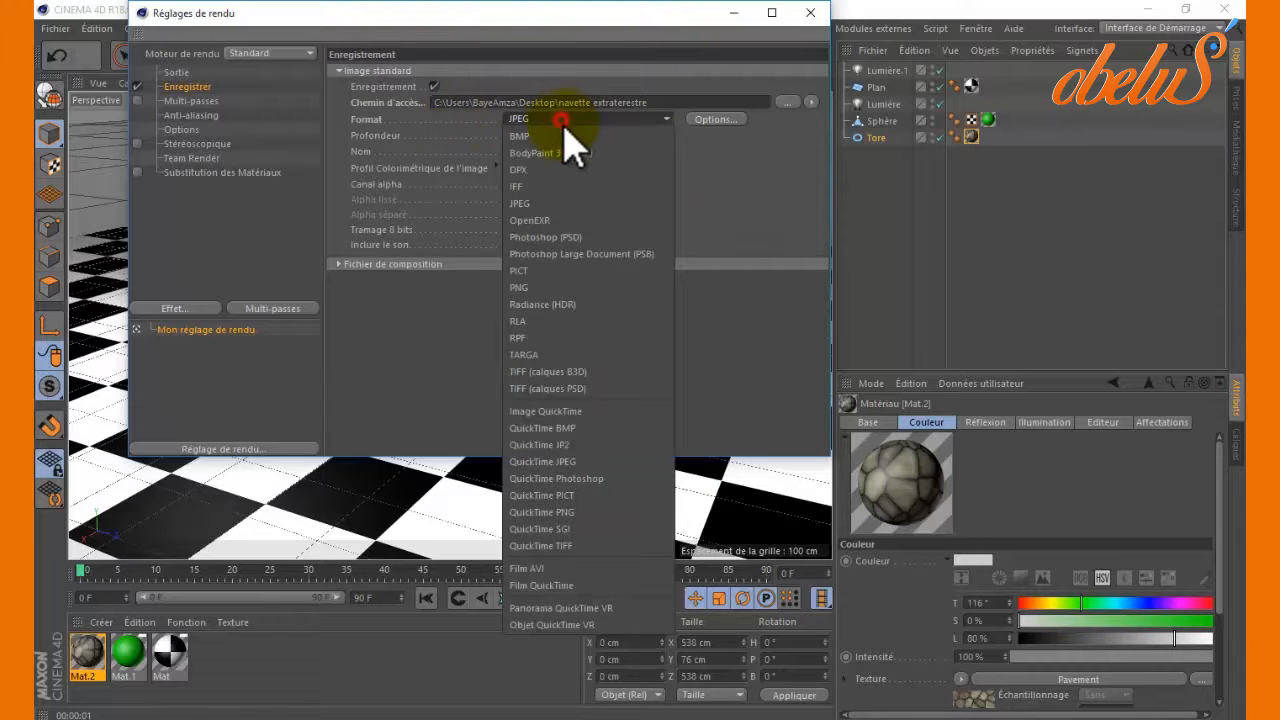
click(562, 204)
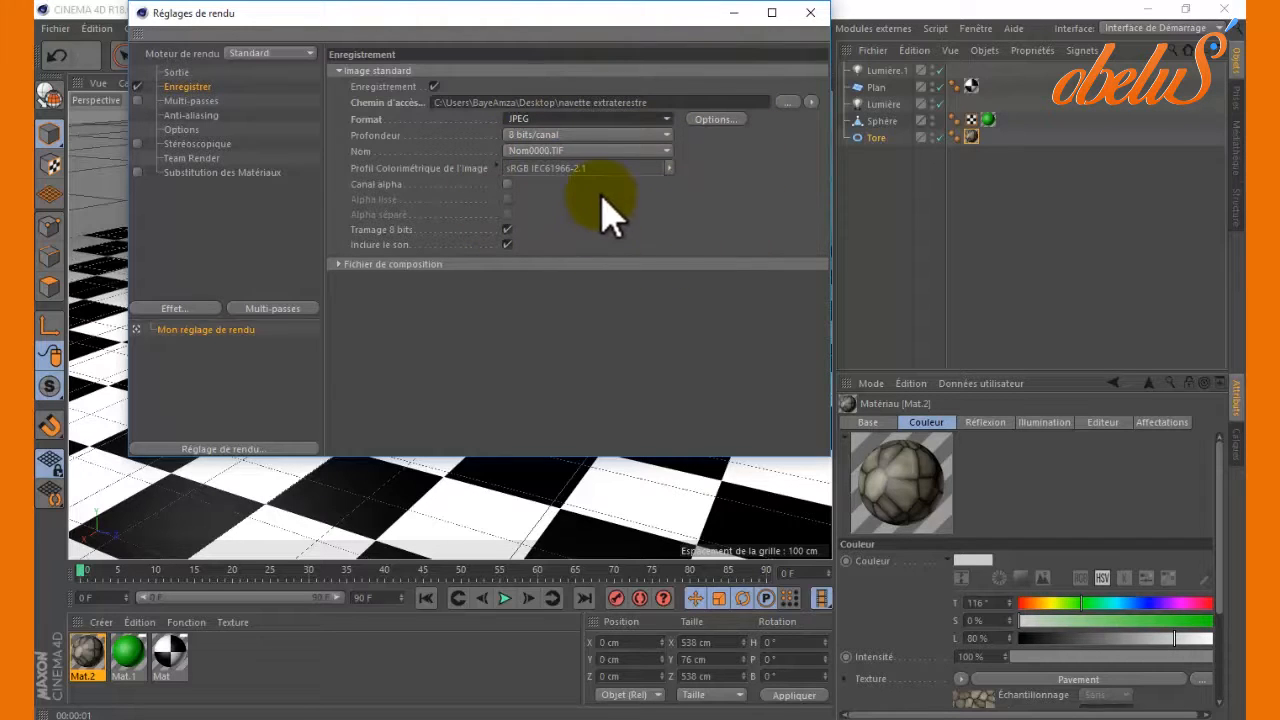
click(810, 14)
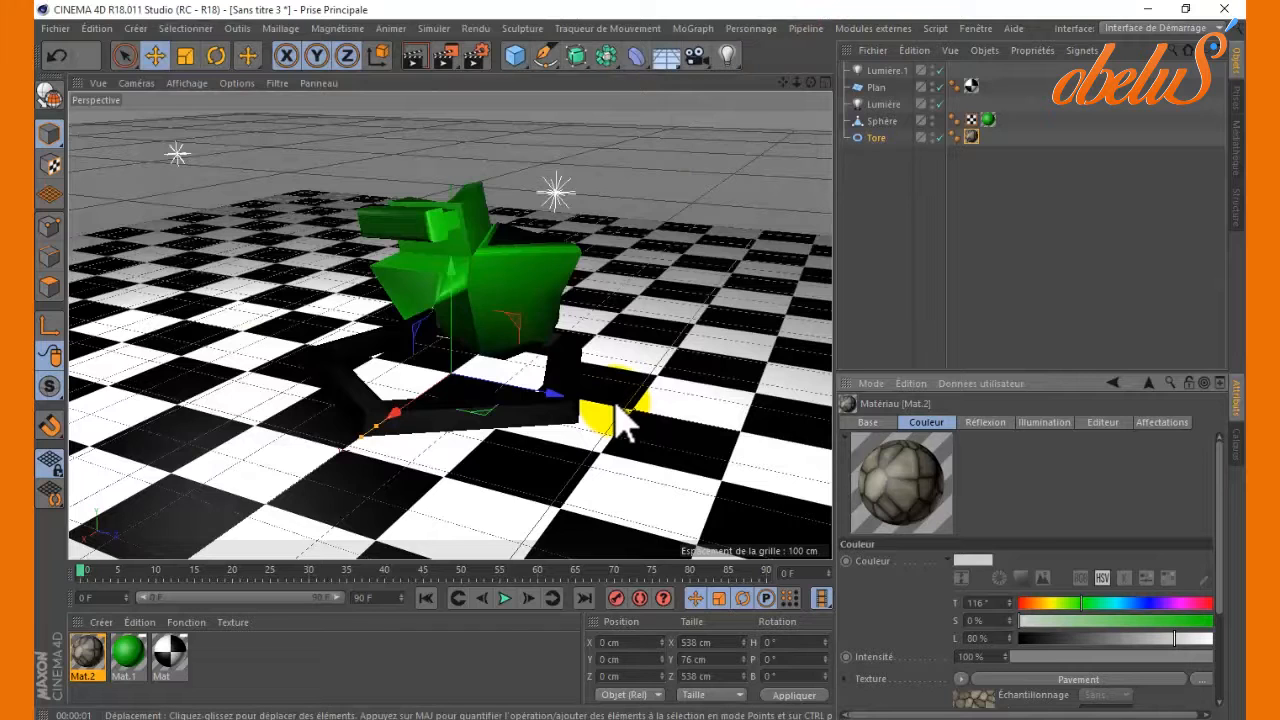
Render the scene to the Visualiseur and move its window higher to show the whole render.
click(447, 58)
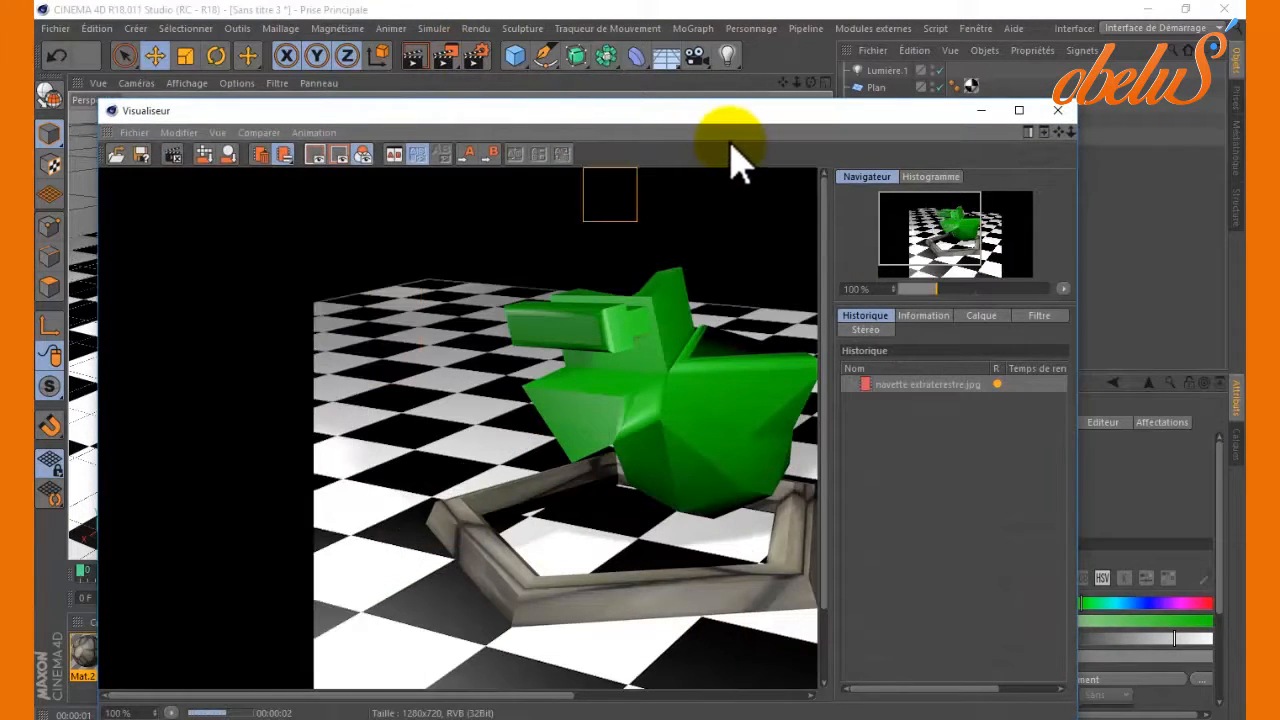
drag(722, 106, 734, 38)
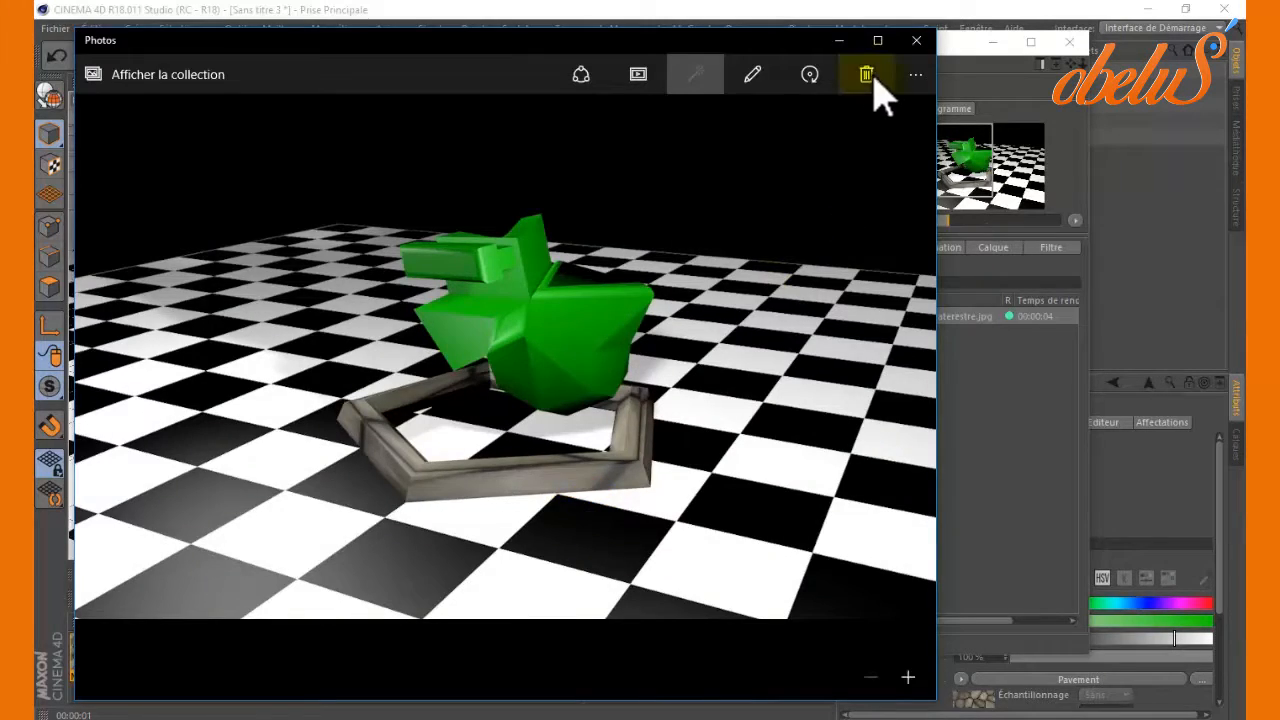
Maximize the Photos window to examine the saved render of the scene.
double_click(880, 95)
click(1028, 386)
click(905, 592)
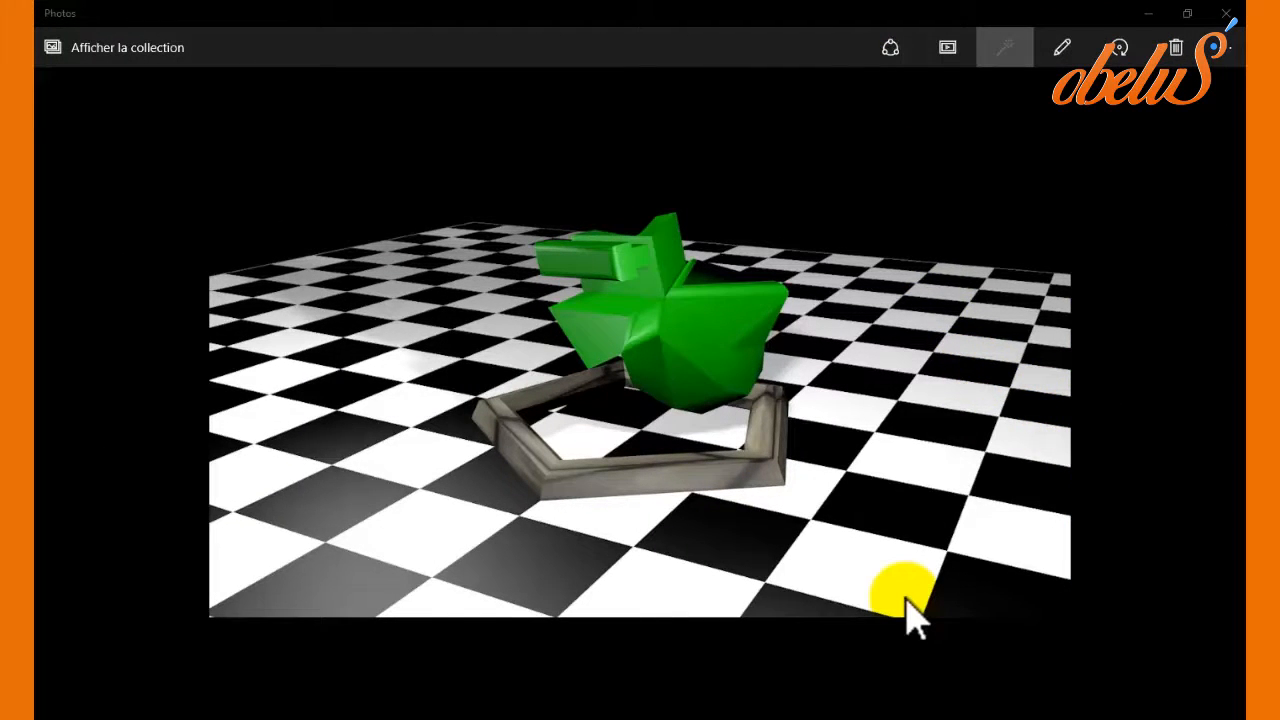